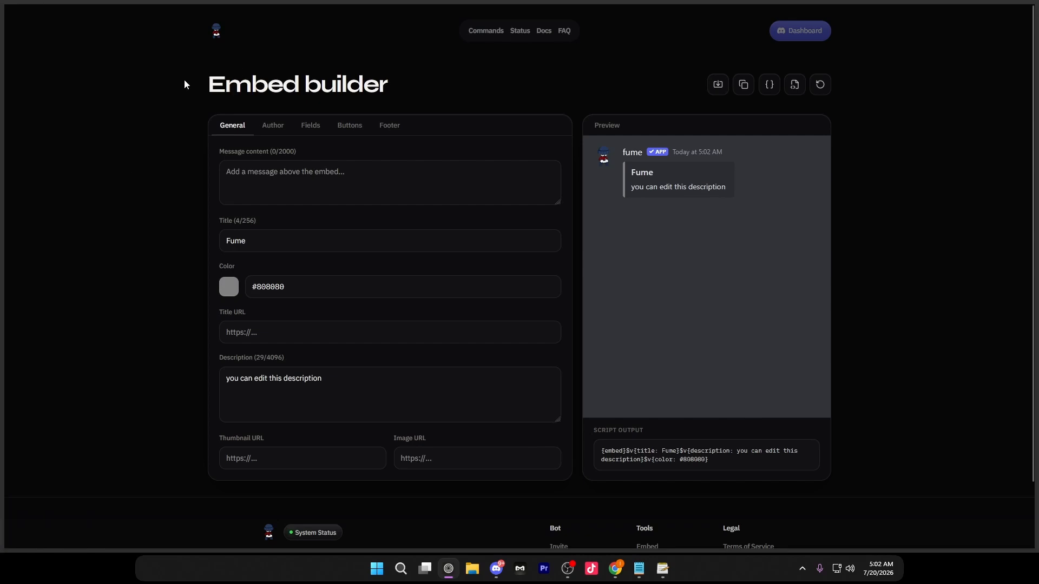
pyautogui.moveTo(184, 79); pyautogui.dragTo(250, 85)
pyautogui.click(190, 86)
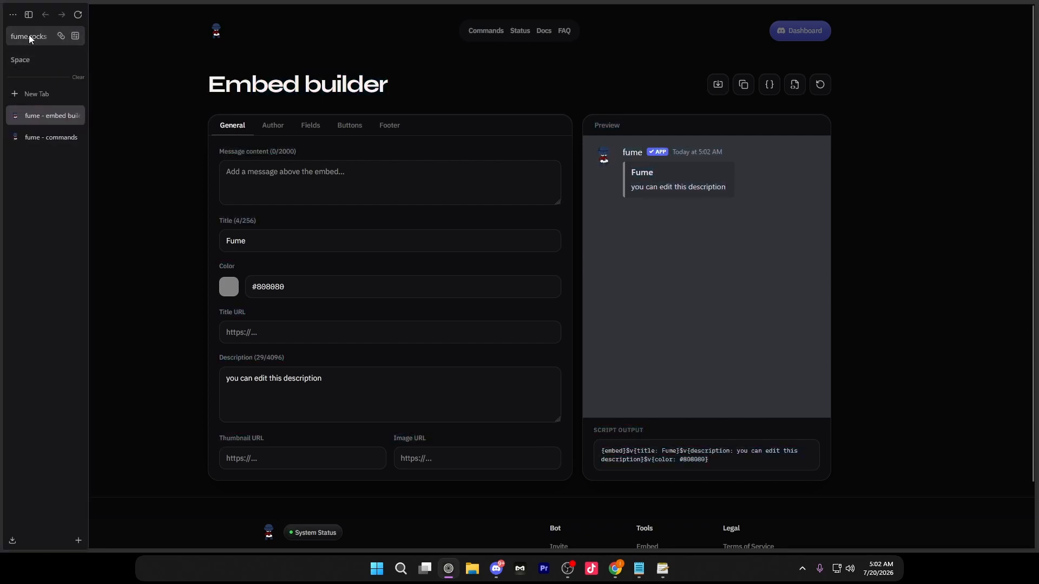
pyautogui.click(28, 36)
pyautogui.click(313, 86)
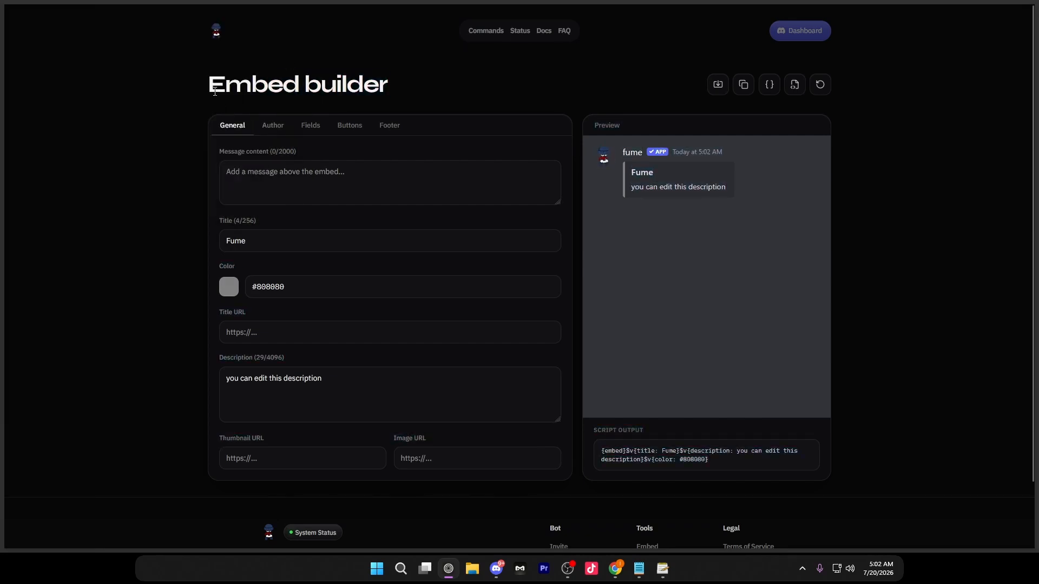
pyautogui.moveTo(190, 82); pyautogui.dragTo(362, 87)
pyautogui.click(130, 100)
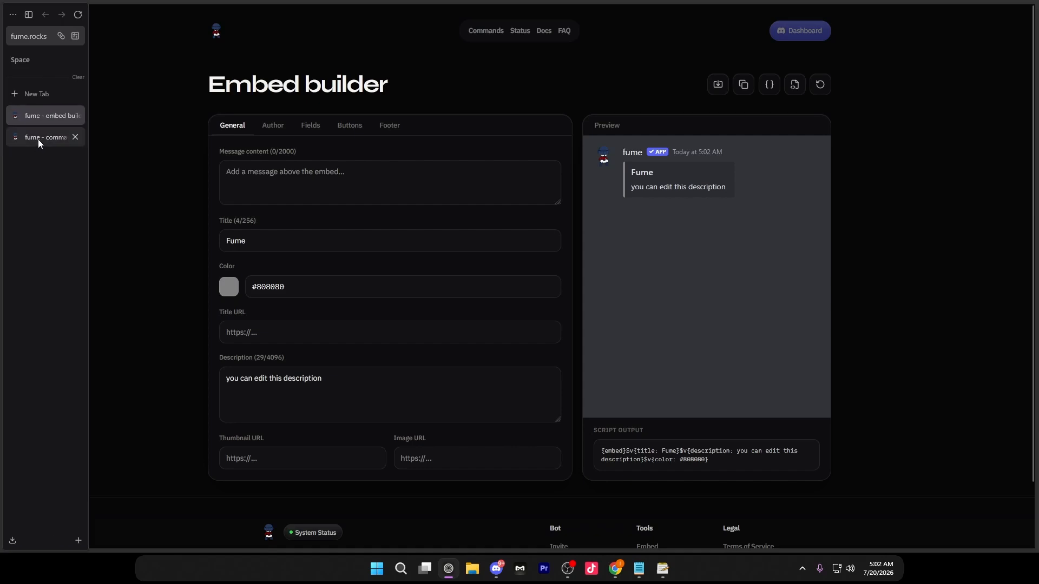
# - Search the fume commands page for "embed create" and open the matching command
pyautogui.click(38, 139)
pyautogui.click(768, 84)
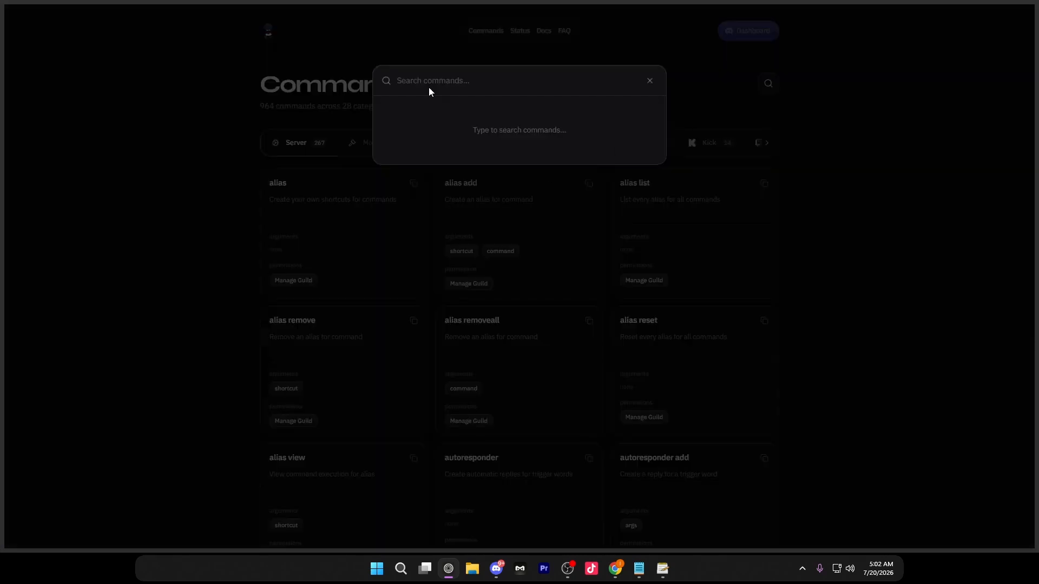
pyautogui.write('embed cre')
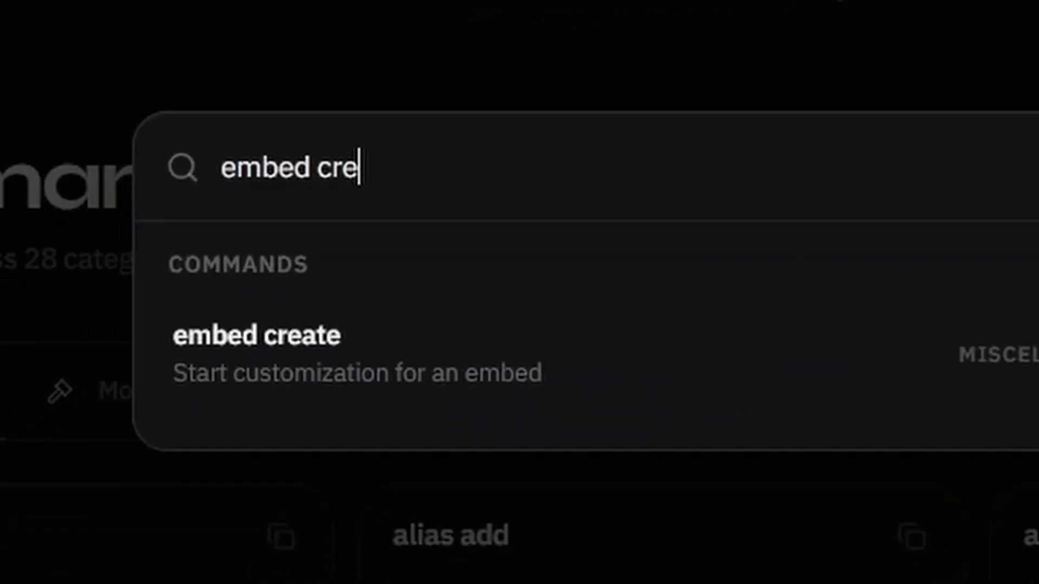
pyautogui.write('ate')
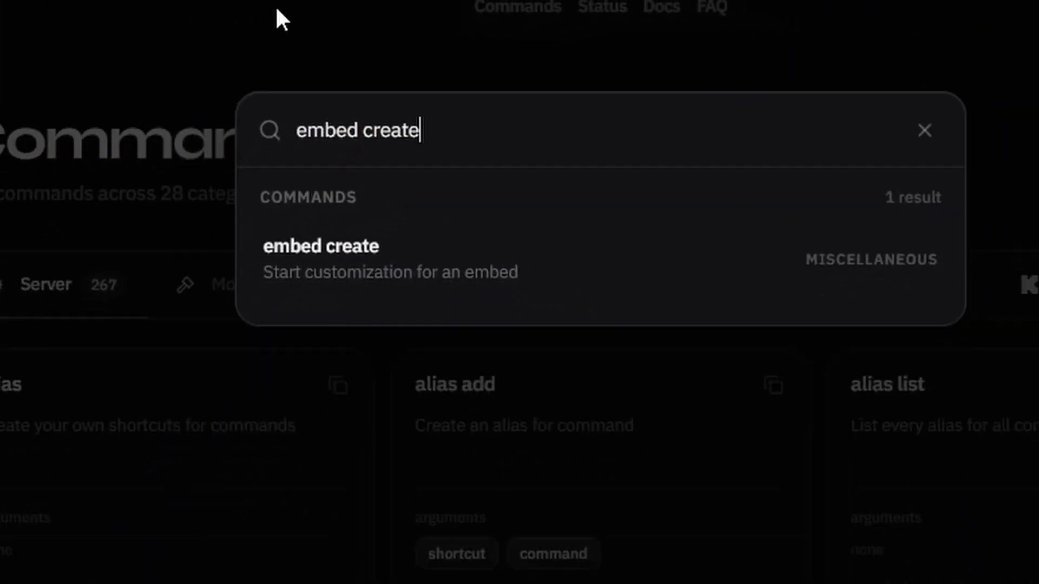
pyautogui.click(514, 364)
# - Switch to Discord, send ",embed create" in the general channel of the fume test 2 server, and minimize the window
pyautogui.click(496, 568)
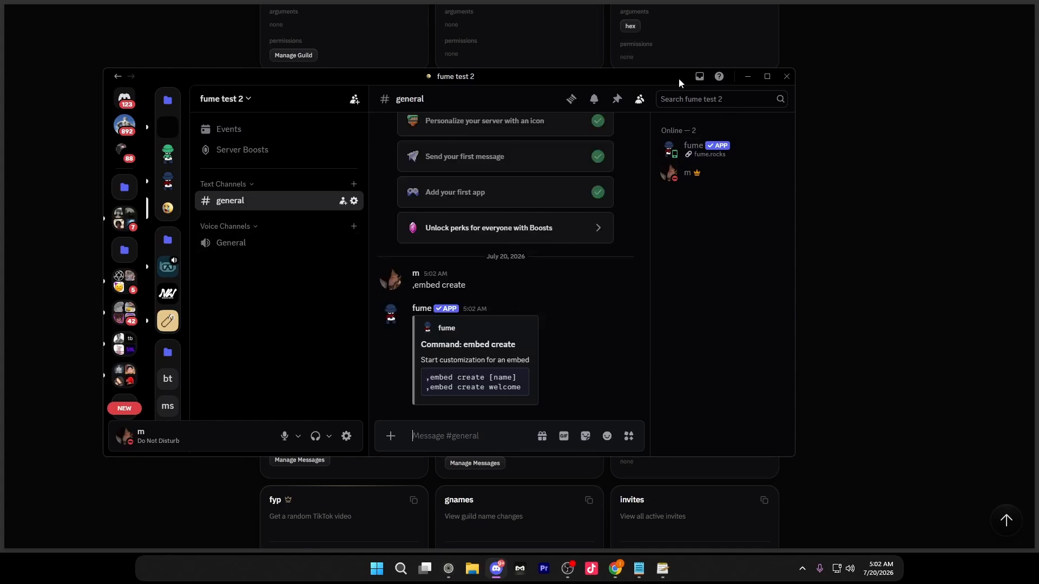
pyautogui.moveTo(680, 81); pyautogui.dragTo(556, 140)
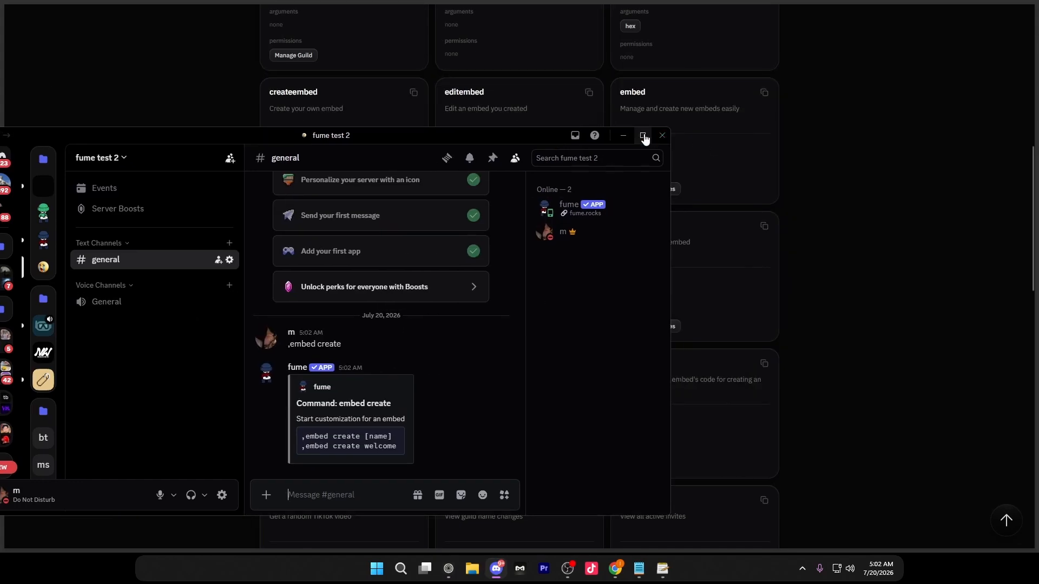
pyautogui.click(623, 136)
# - Return to the embed builder page and look through the list of available variables
pyautogui.scroll(9, 420, 172)
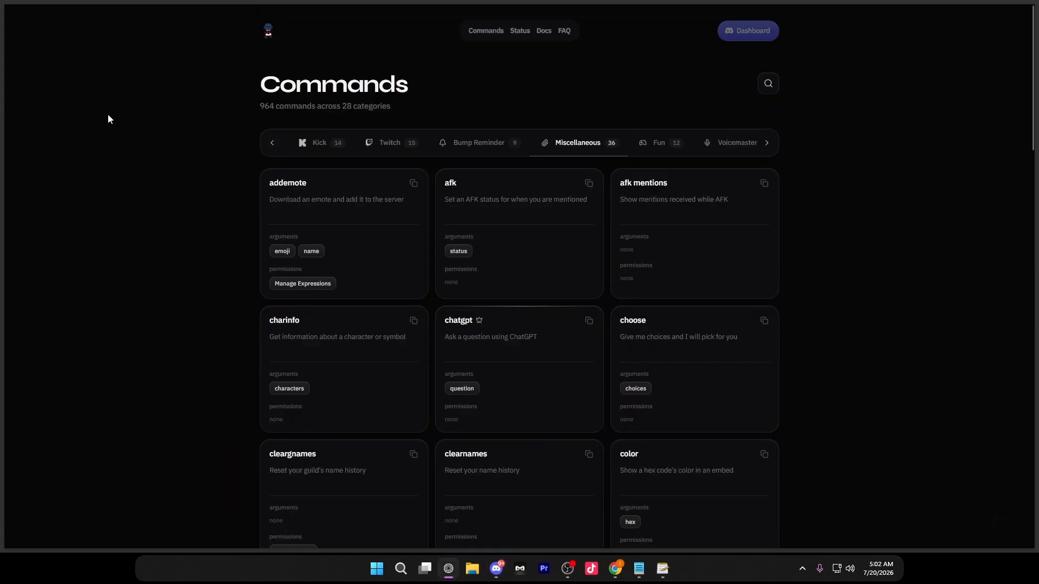
pyautogui.moveTo(15, 101)
pyautogui.click(31, 116)
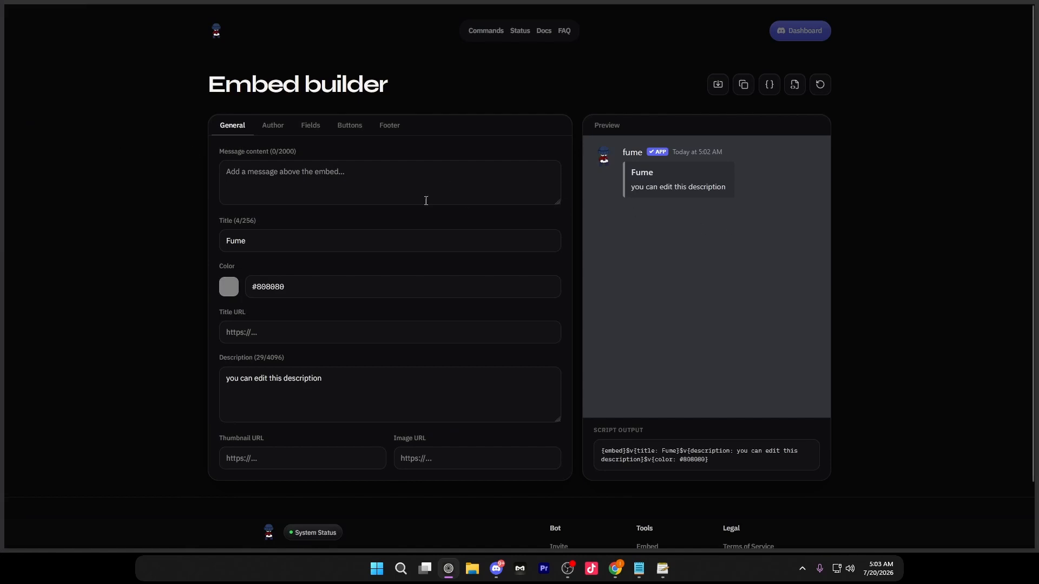
pyautogui.click(330, 179)
pyautogui.click(768, 86)
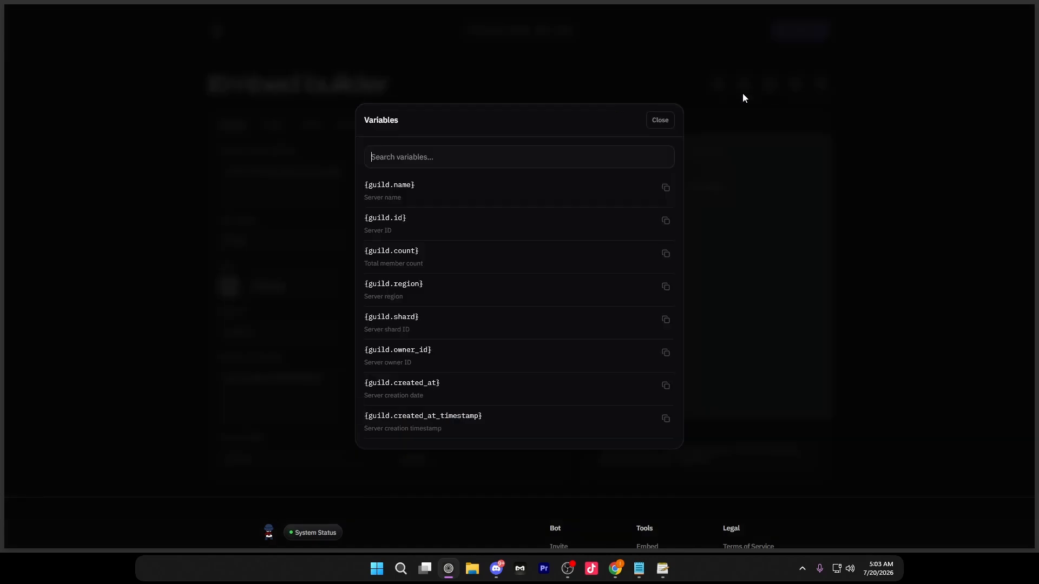
pyautogui.scroll(-20, 454, 252)
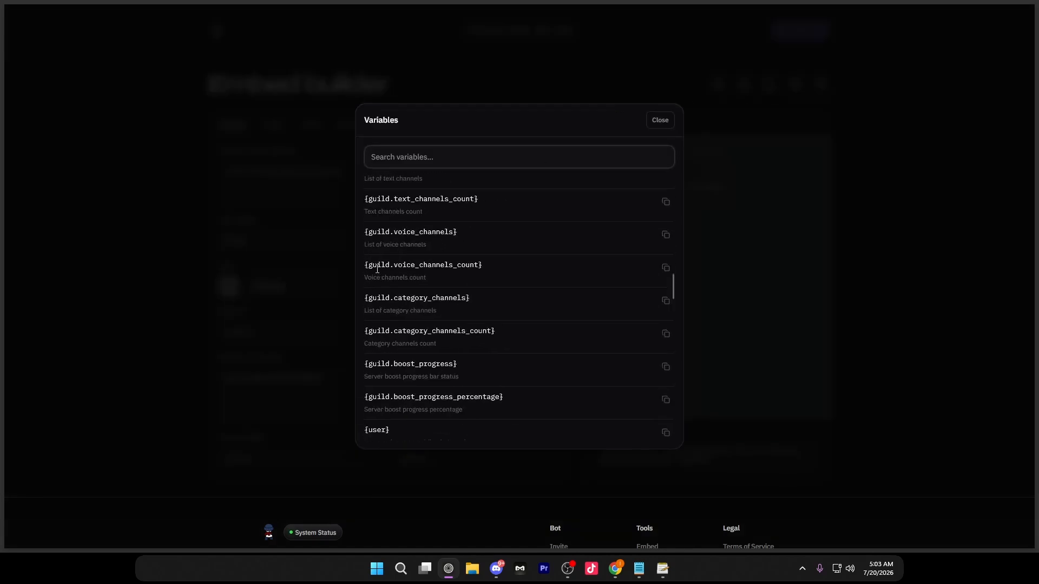
pyautogui.scroll(-3, 383, 282)
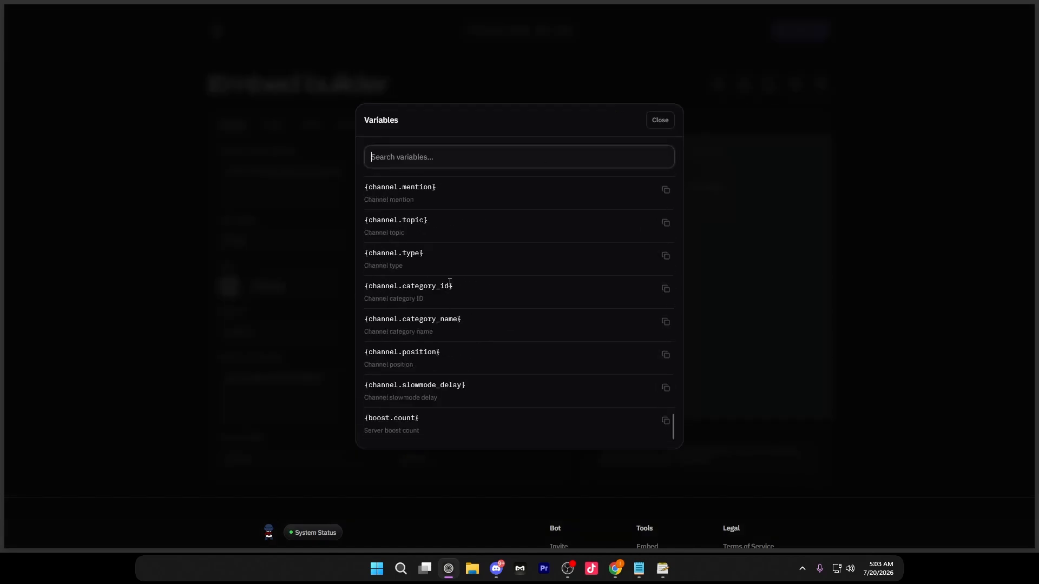
pyautogui.scroll(20, 449, 283)
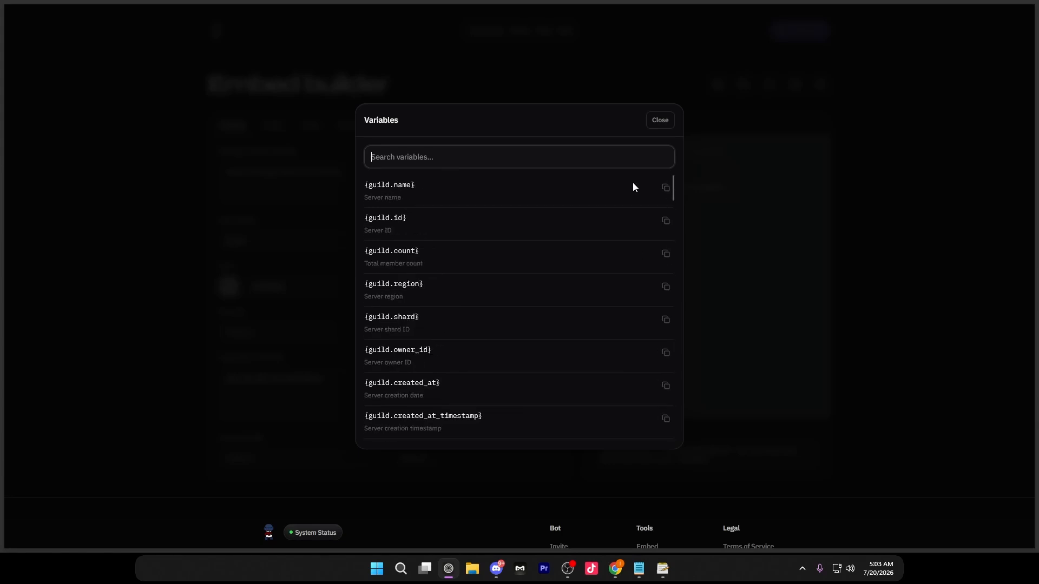
# - Set the embed's message content to the {user.mention} variable
pyautogui.click(335, 181)
pyautogui.click(335, 182)
pyautogui.write('{')
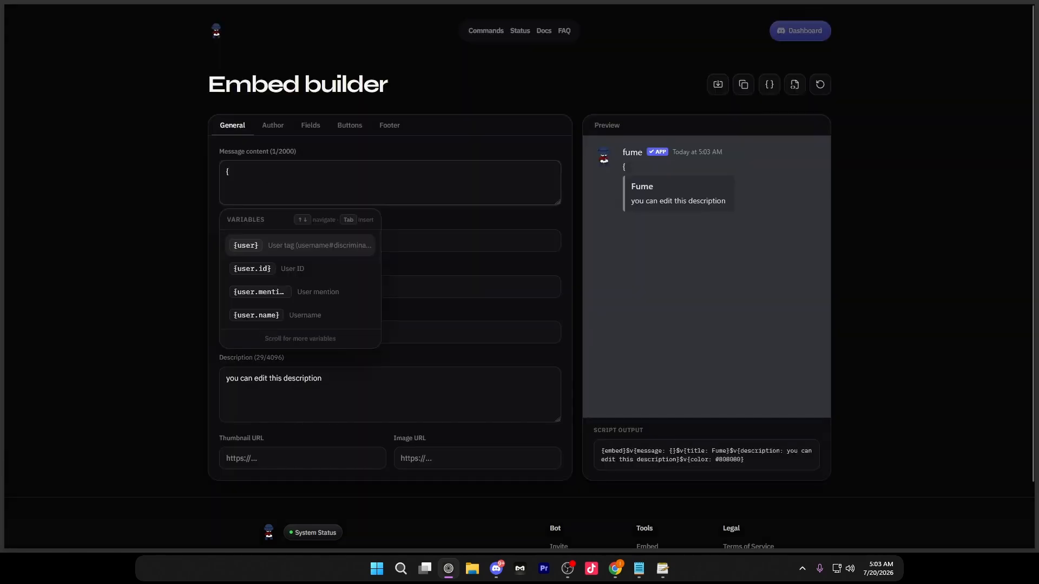
pyautogui.click(615, 165)
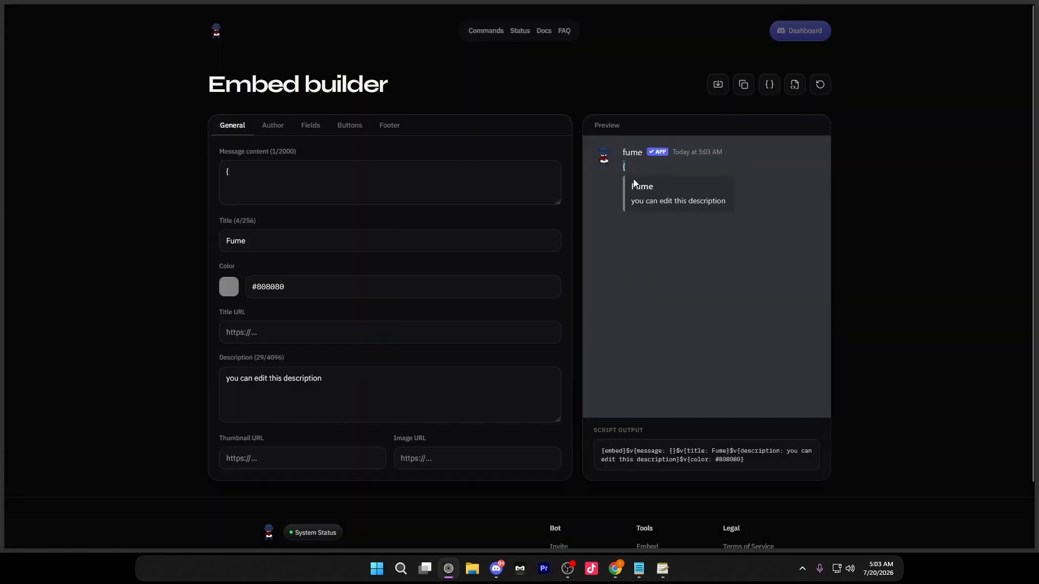
pyautogui.click(626, 187)
pyautogui.click(704, 199)
pyautogui.click(332, 195)
pyautogui.write('user.mention')
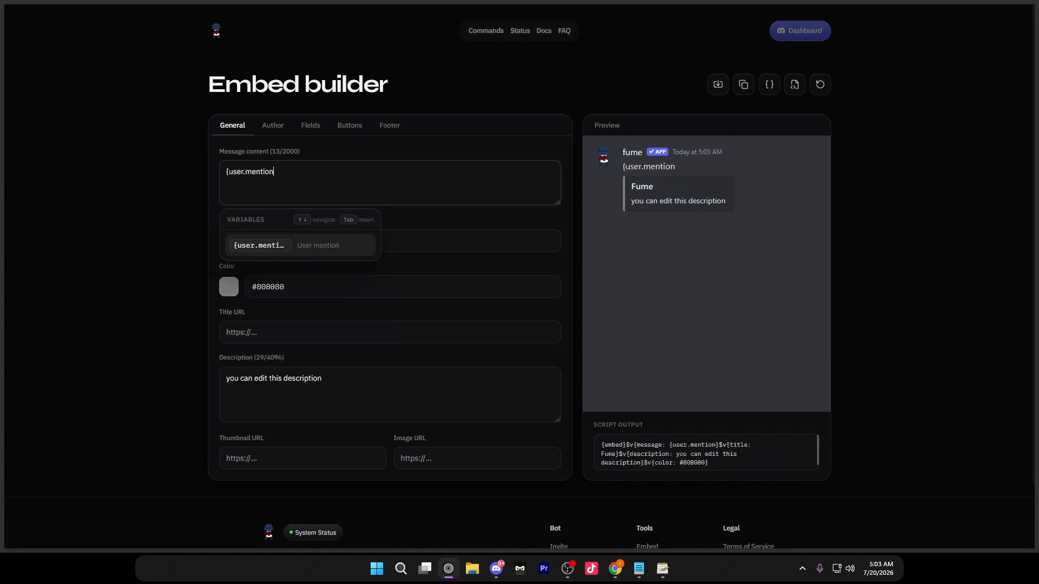
pyautogui.press('Tab')
pyautogui.press('Tab')
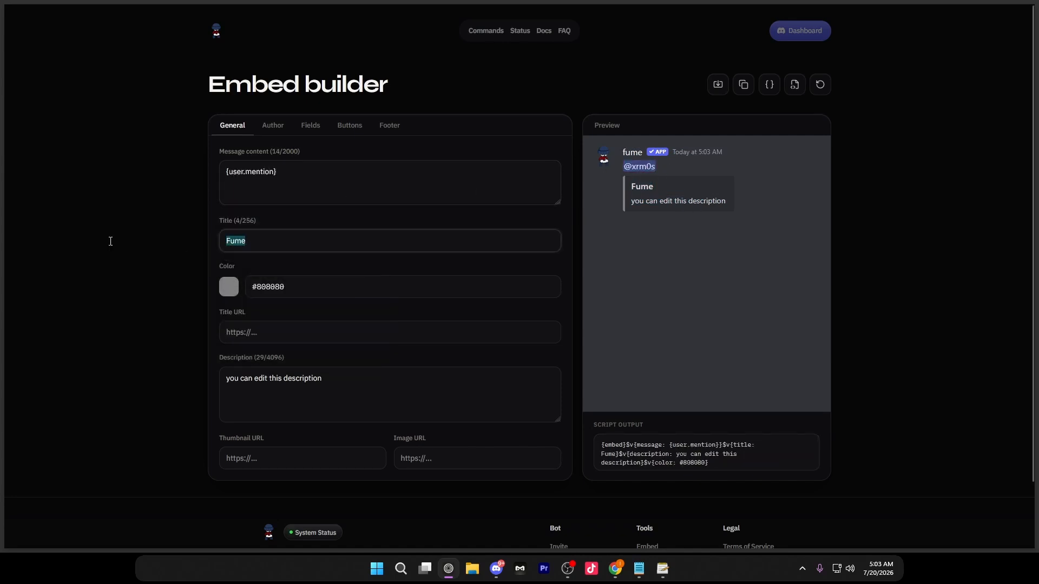
# - Replace the embed title with "Welcome {user}", using the suggested user variable
pyautogui.press('BackSpace')
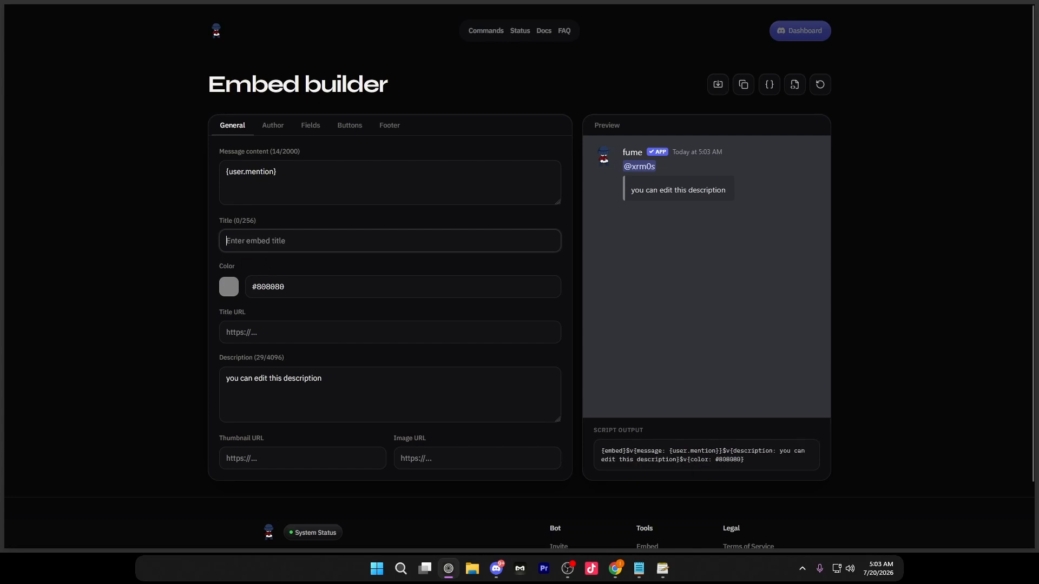
pyautogui.write('Welcome')
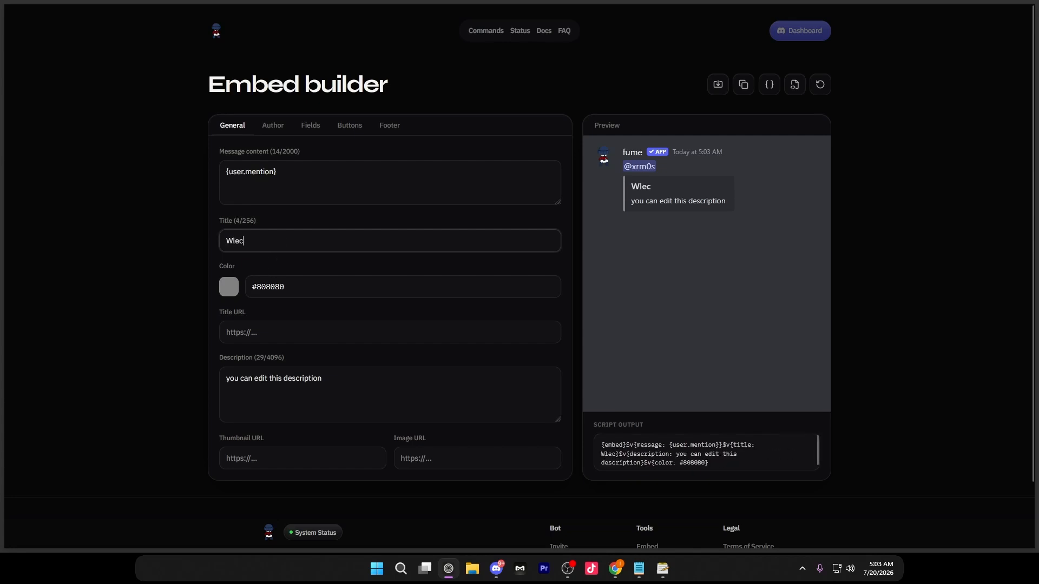
pyautogui.write(' {u')
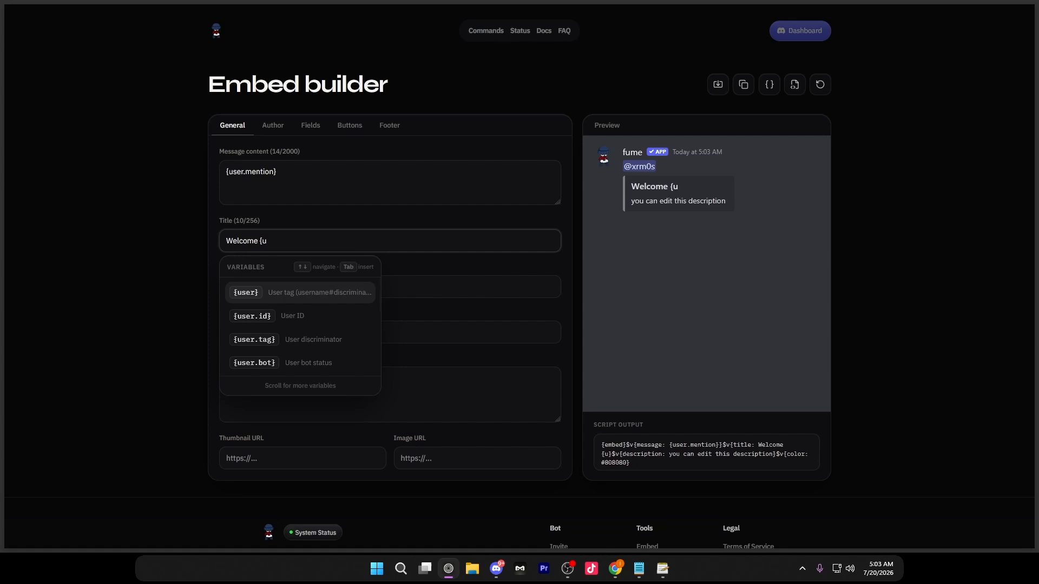
pyautogui.click(352, 300)
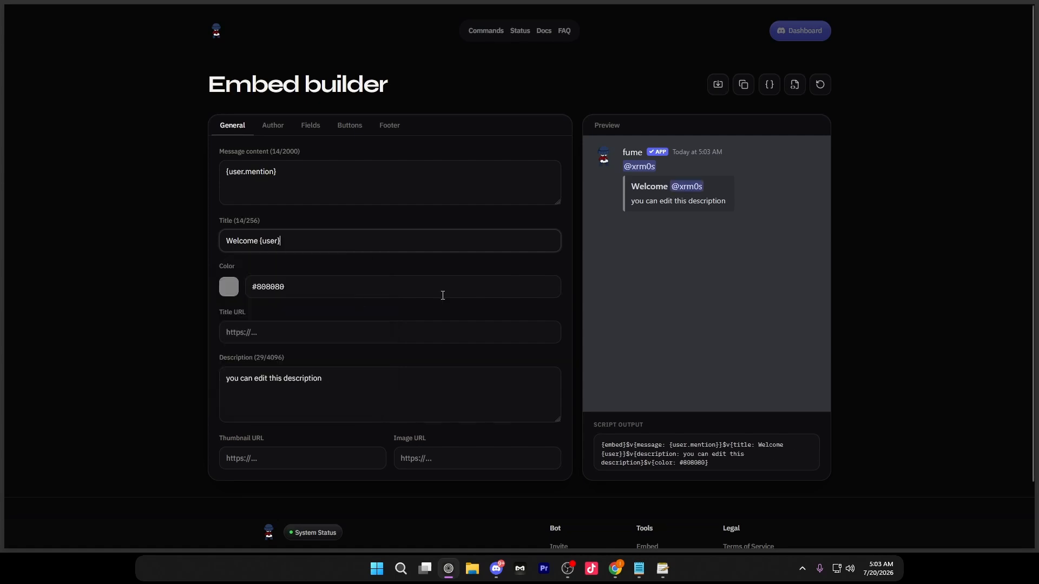
pyautogui.tripleClick(263, 169)
pyautogui.click(266, 255)
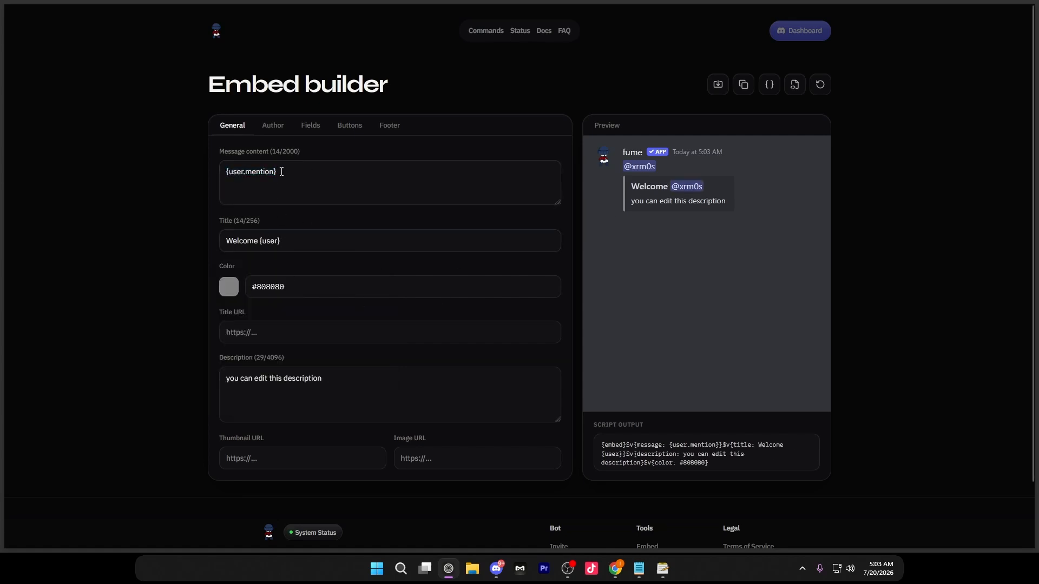
pyautogui.moveTo(297, 242); pyautogui.dragTo(263, 243)
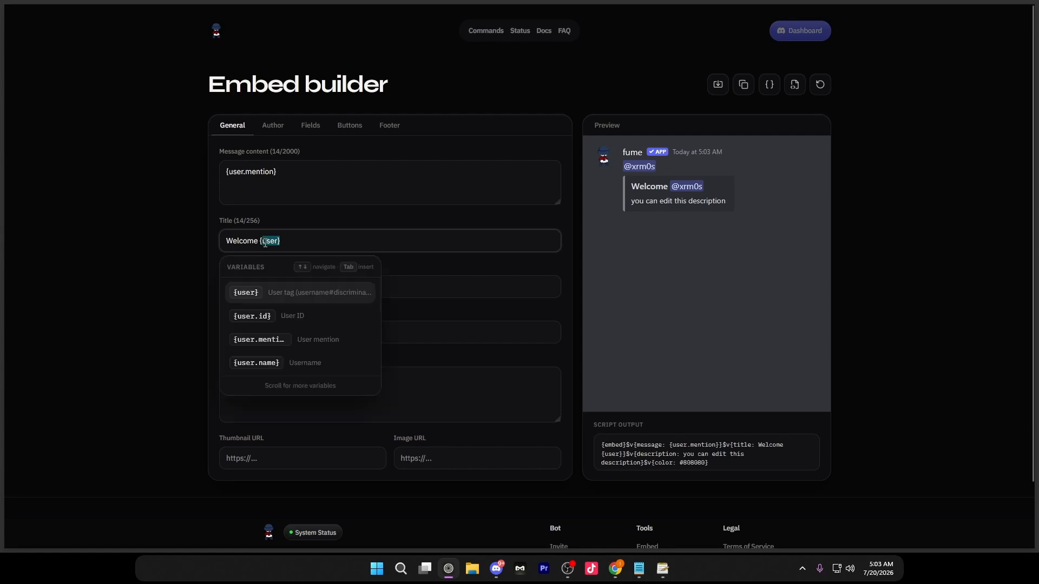
pyautogui.click(266, 244)
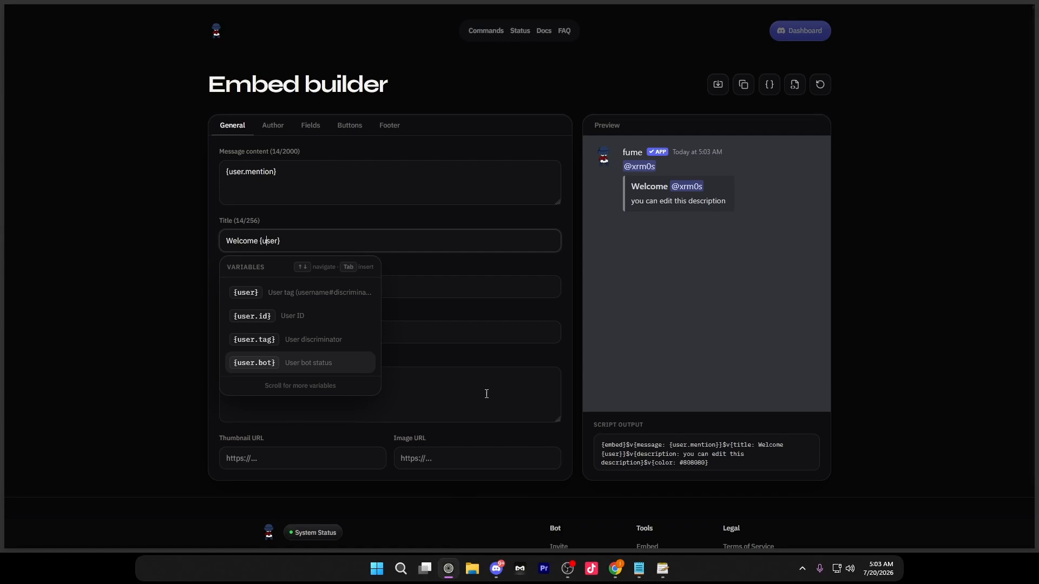
pyautogui.click(375, 242)
pyautogui.moveTo(281, 242)
pyautogui.mouseDown()
pyautogui.moveTo(256, 242)
pyautogui.moveTo(283, 242)
pyautogui.mouseUp()
pyautogui.click(259, 243)
pyautogui.click(284, 243)
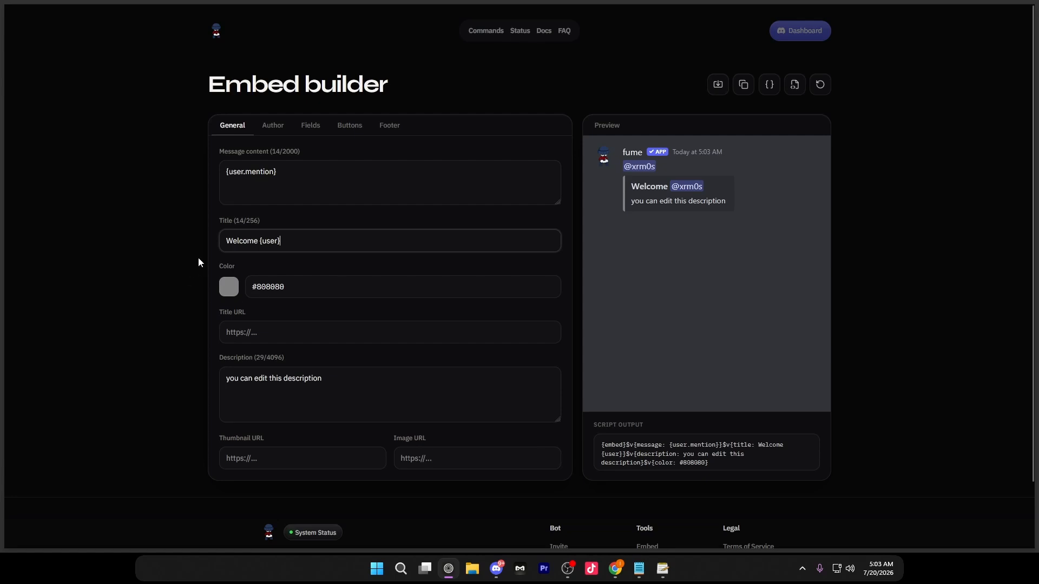
# - Change the embed color to lime green #86f50a
pyautogui.click(229, 290)
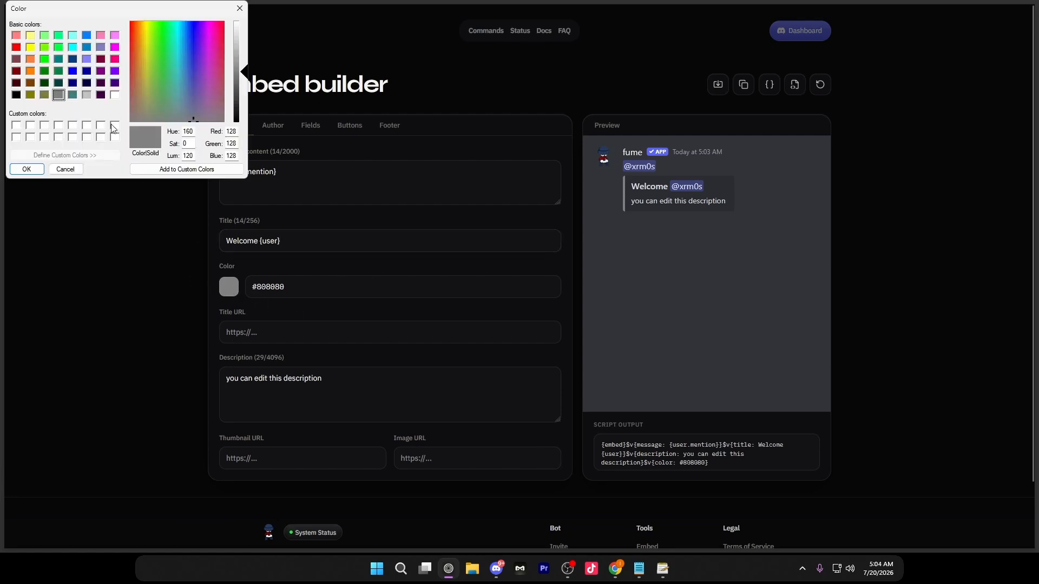
pyautogui.moveTo(116, 13); pyautogui.dragTo(241, 141)
pyautogui.click(171, 174)
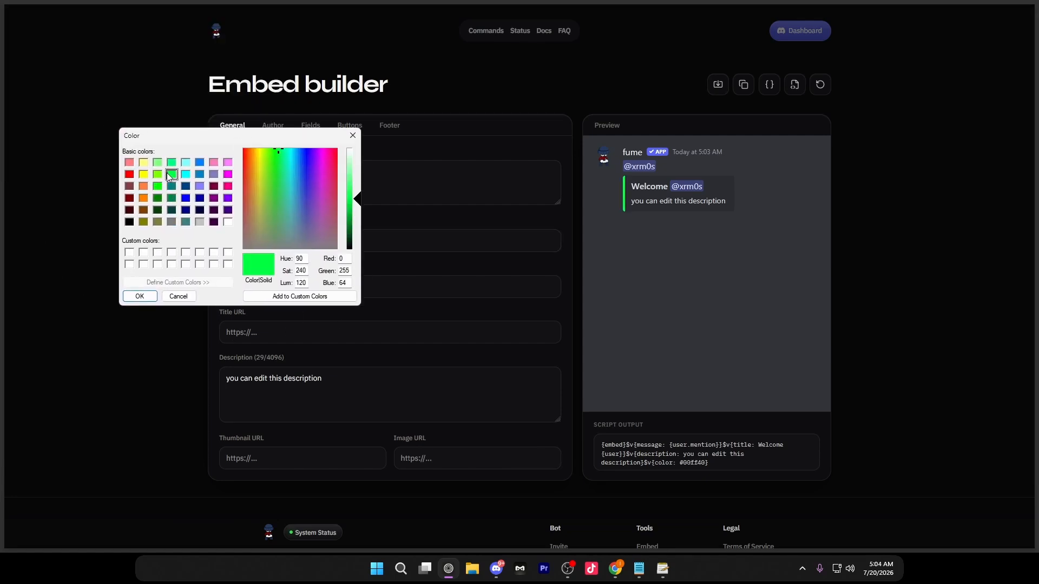
pyautogui.click(140, 296)
pyautogui.click(239, 332)
pyautogui.moveTo(219, 312); pyautogui.dragTo(245, 314)
pyautogui.click(256, 331)
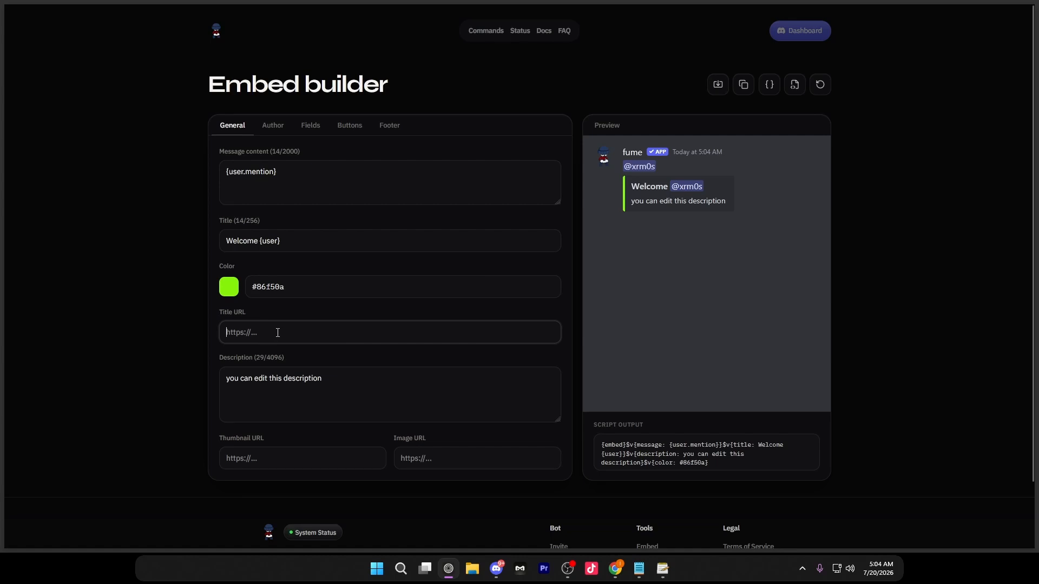
pyautogui.write('http')
pyautogui.press('BackSpace')
pyautogui.press('BackSpace')
pyautogui.press('BackSpace')
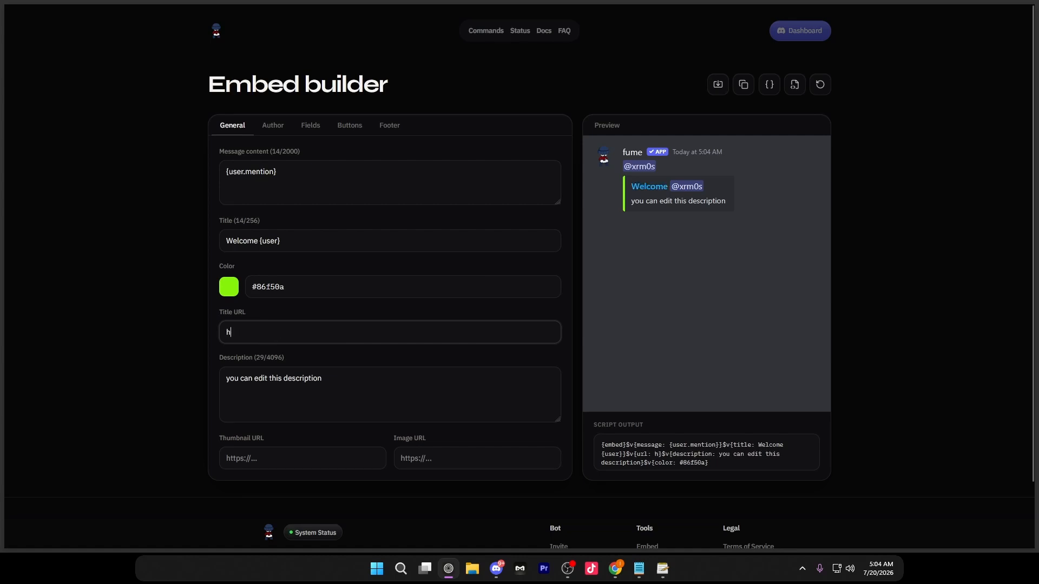
pyautogui.press('BackSpace')
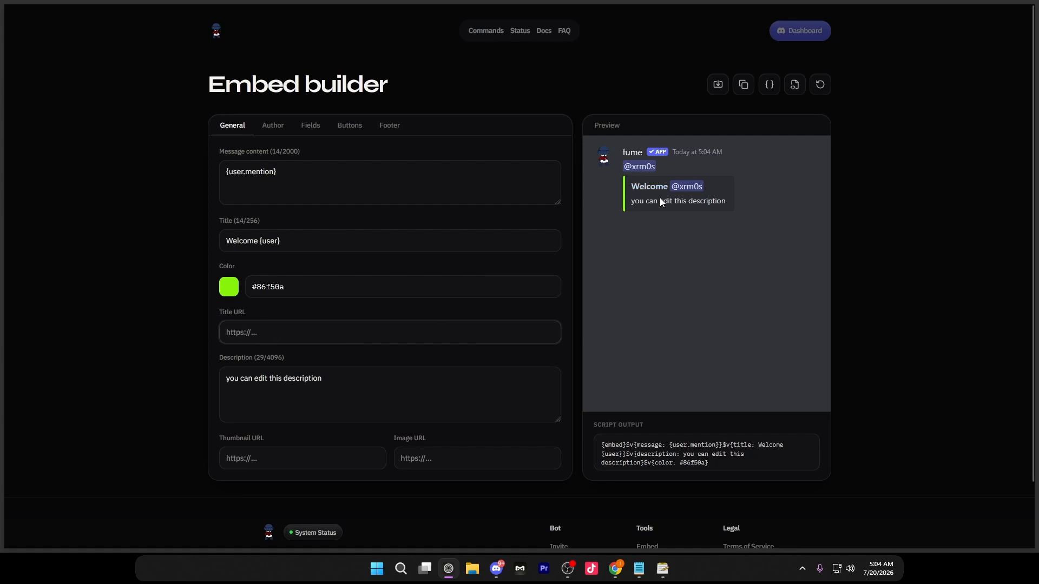
pyautogui.write('htttps')
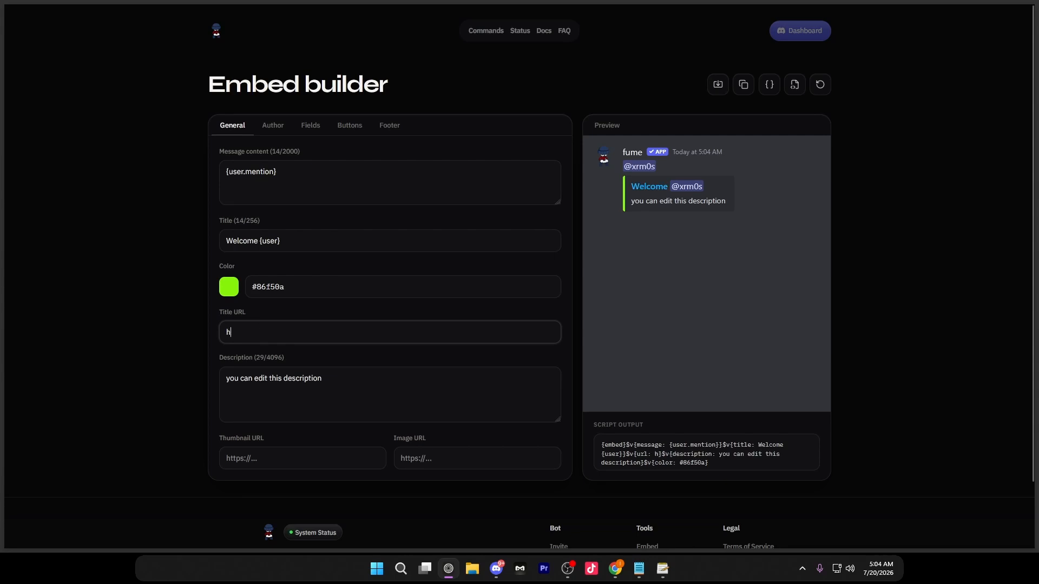
pyautogui.press('BackSpace')
pyautogui.press('BackSpace')
pyautogui.press('BackSpace')
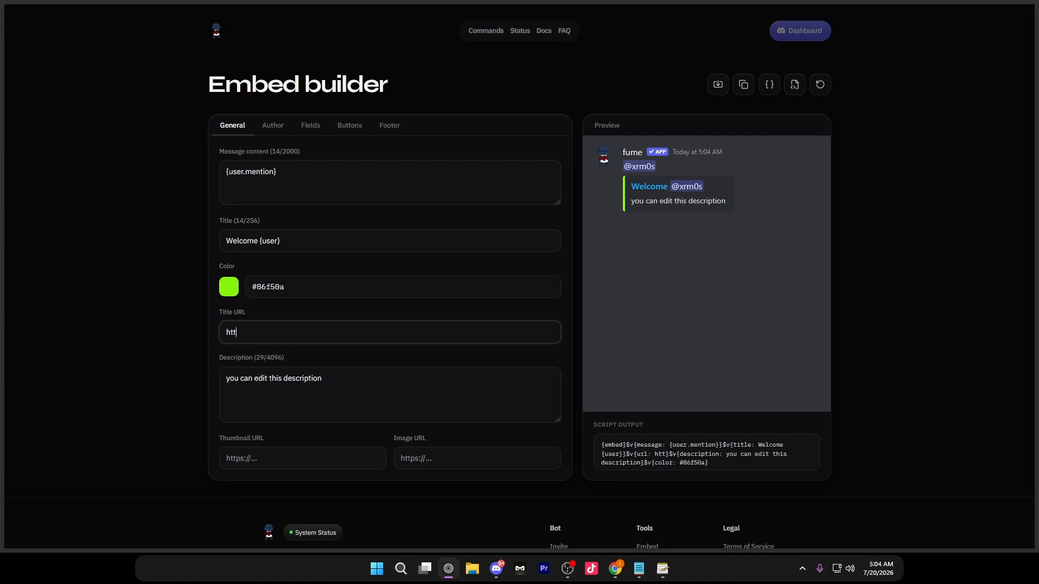
pyautogui.write('ps://discord.gg/')
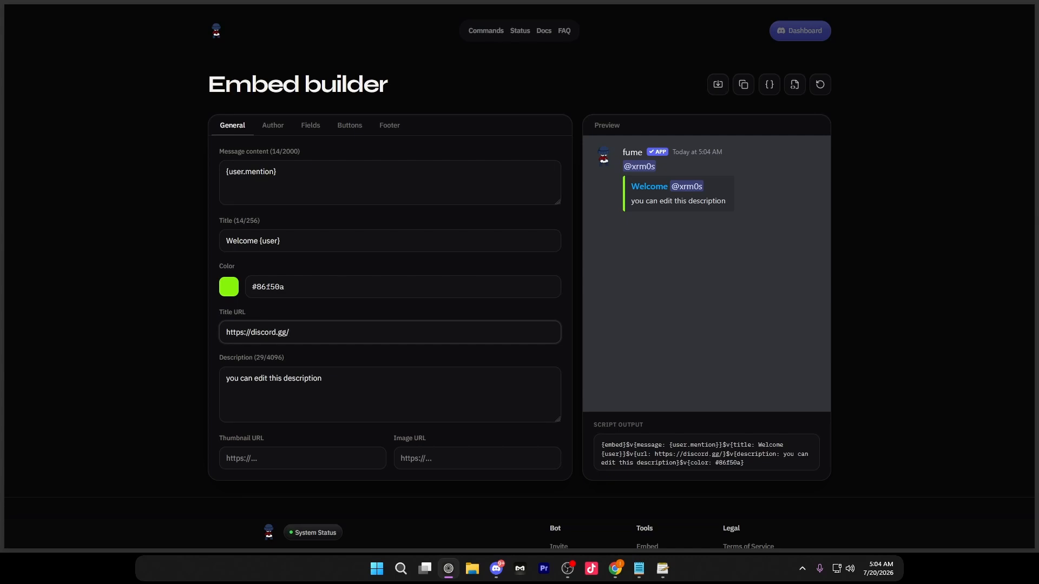
pyautogui.moveTo(304, 337)
pyautogui.mouseDown()
pyautogui.moveTo(225, 343)
pyautogui.moveTo(298, 337)
pyautogui.mouseUp()
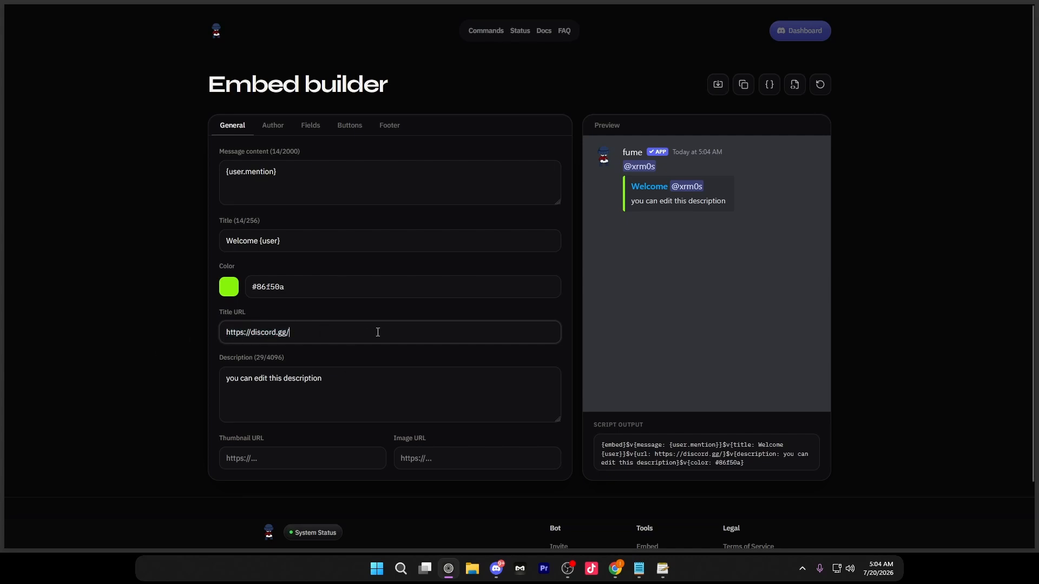
pyautogui.moveTo(377, 332); pyautogui.dragTo(207, 326)
pyautogui.click(309, 332)
pyautogui.press('BackSpace')
pyautogui.press('BackSpace')
pyautogui.press('BackSpace')
pyautogui.press('BackSpace')
pyautogui.press('BackSpace')
pyautogui.press('BackSpace')
pyautogui.press('BackSpace')
pyautogui.press('BackSpace')
pyautogui.press('BackSpace')
pyautogui.press('BackSpace')
pyautogui.press('BackSpace')
pyautogui.write('youtube.')
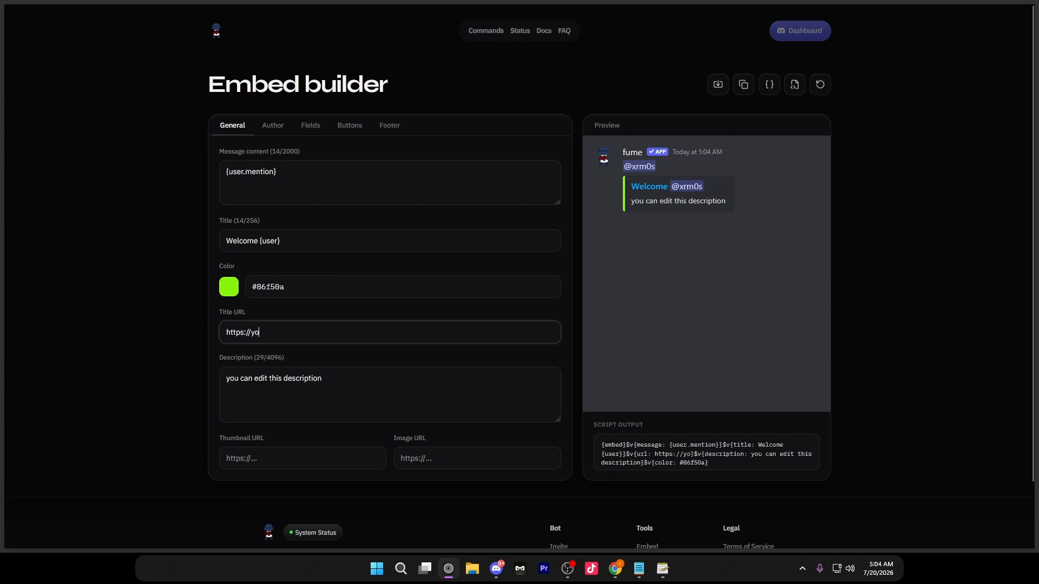
pyautogui.press('BackSpace')
pyautogui.press('BackSpace')
pyautogui.press('BackSpace')
pyautogui.press('BackSpace')
pyautogui.press('BackSpace')
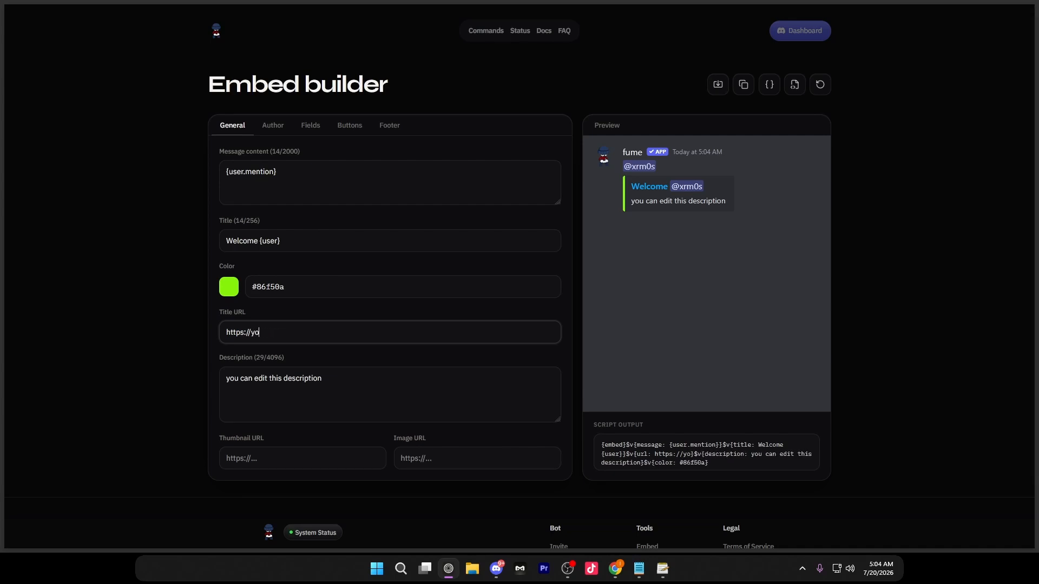
pyautogui.write('tube.com')
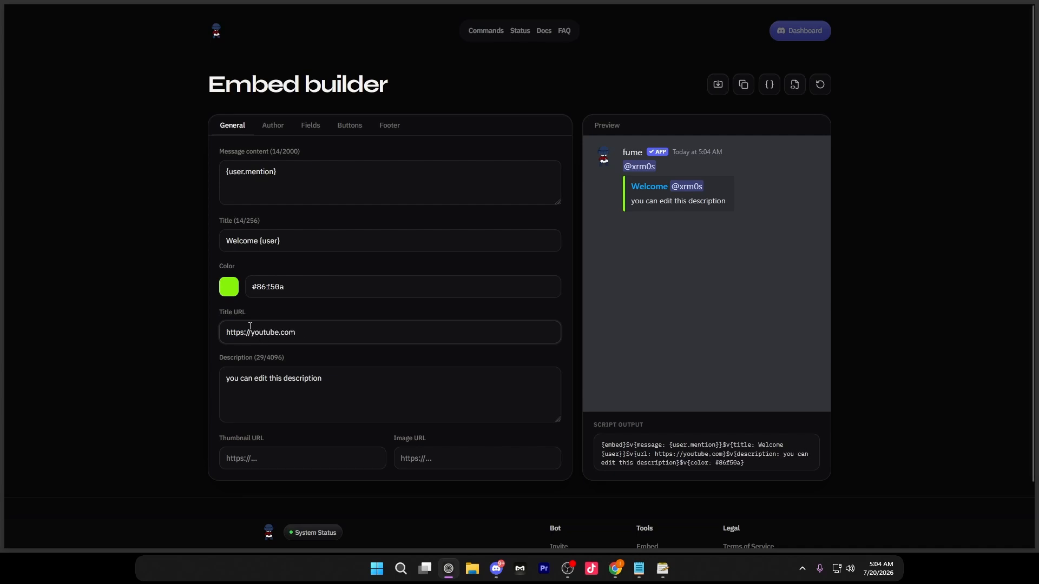
# - Clear the embed's title URL and its description text
pyautogui.hotkey('ctrl', 'a')
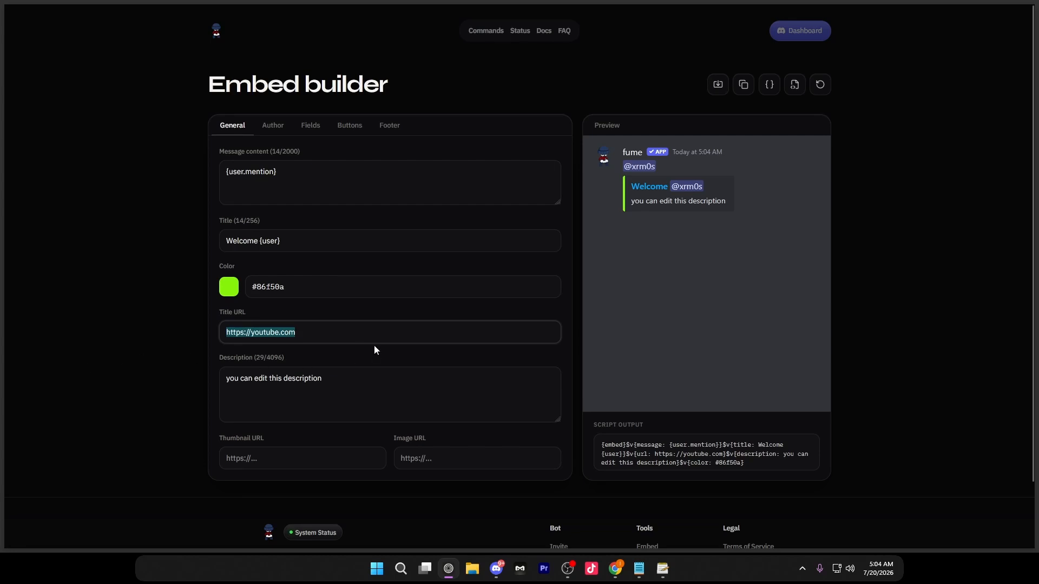
pyautogui.press('BackSpace')
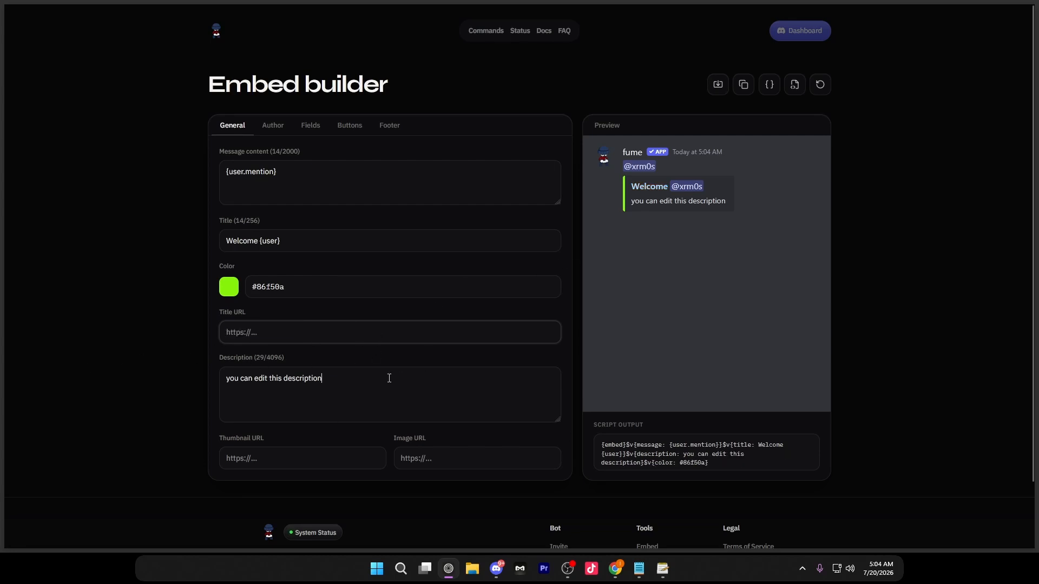
pyautogui.hotkey('ctrl', 'a')
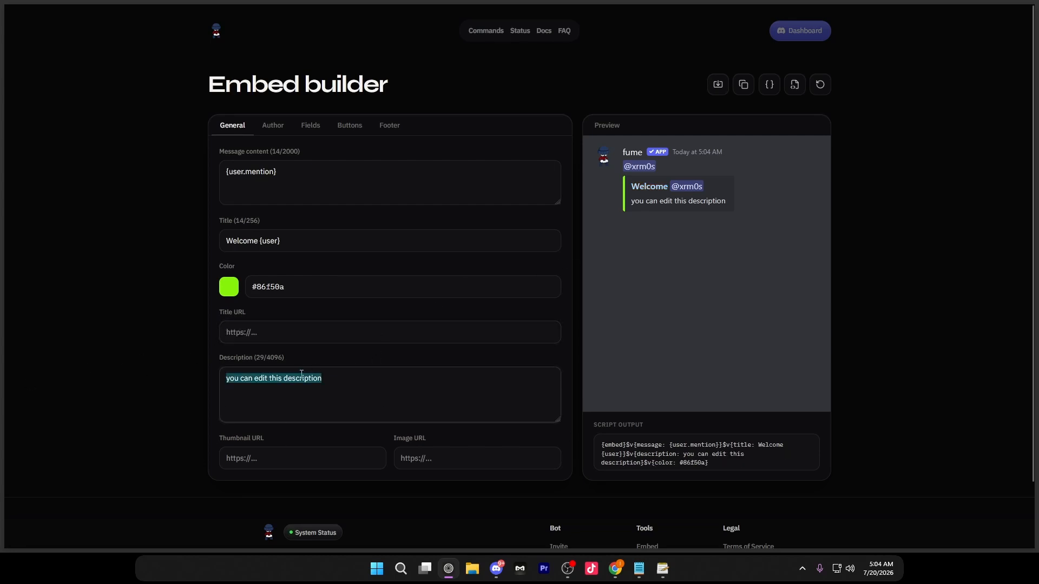
pyautogui.press('BackSpace')
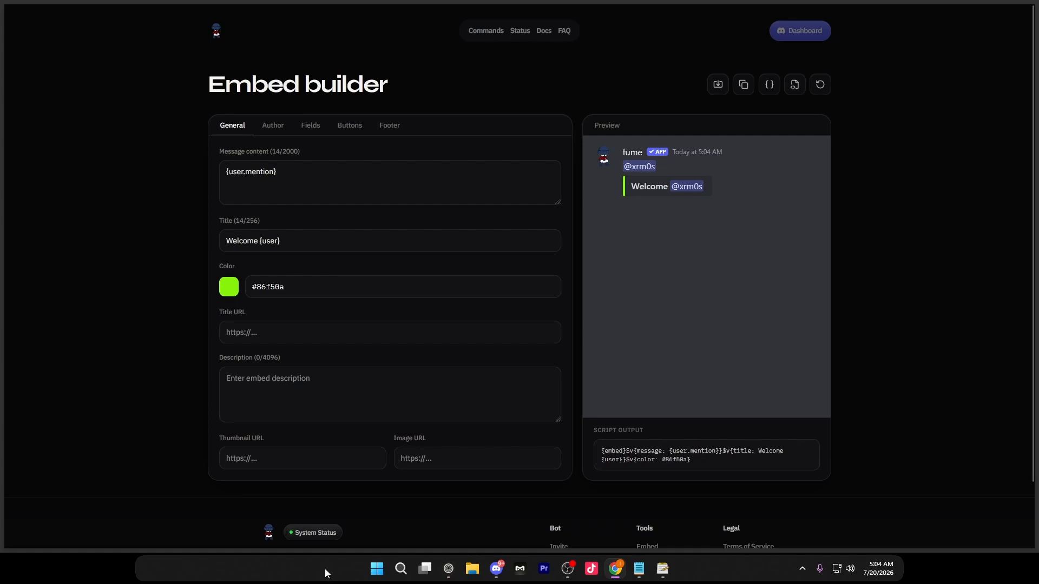
# - Switch to Discord and choose 1489745660835135538.png from Downloads as a new custom emoji for the fume test 2 server
pyautogui.click(496, 568)
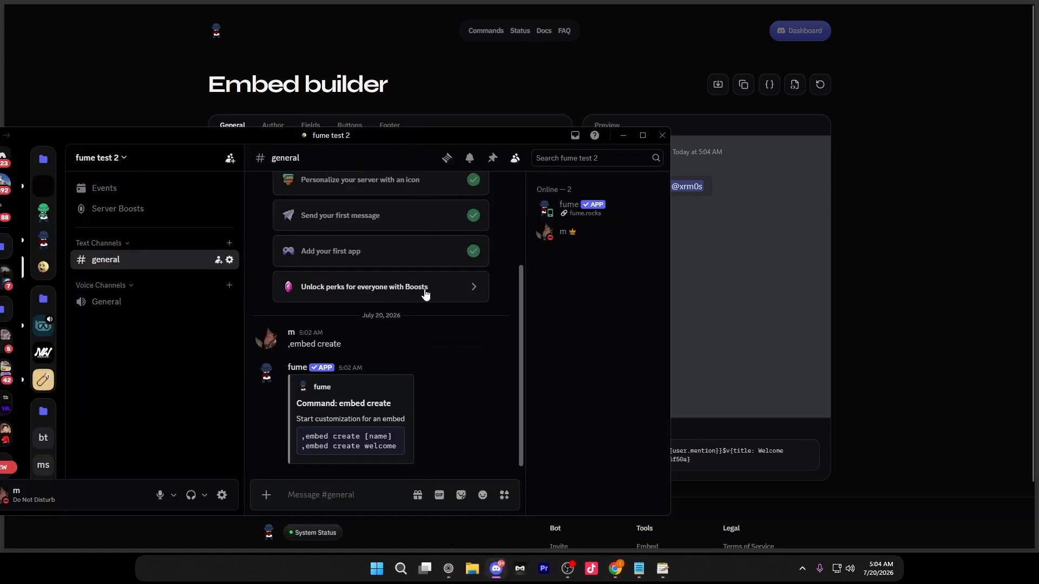
pyautogui.moveTo(417, 133); pyautogui.dragTo(446, 112)
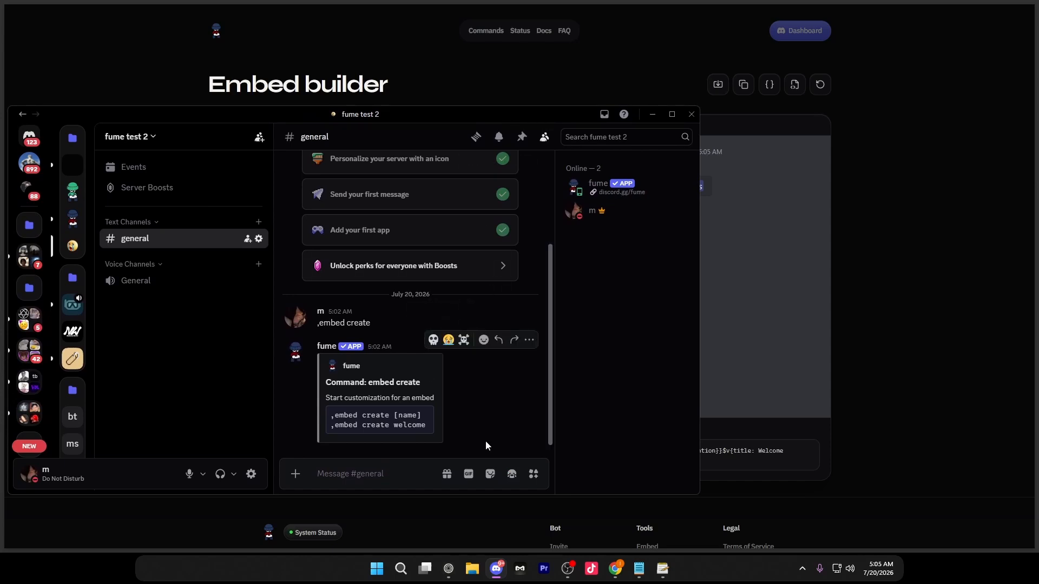
pyautogui.click(511, 474)
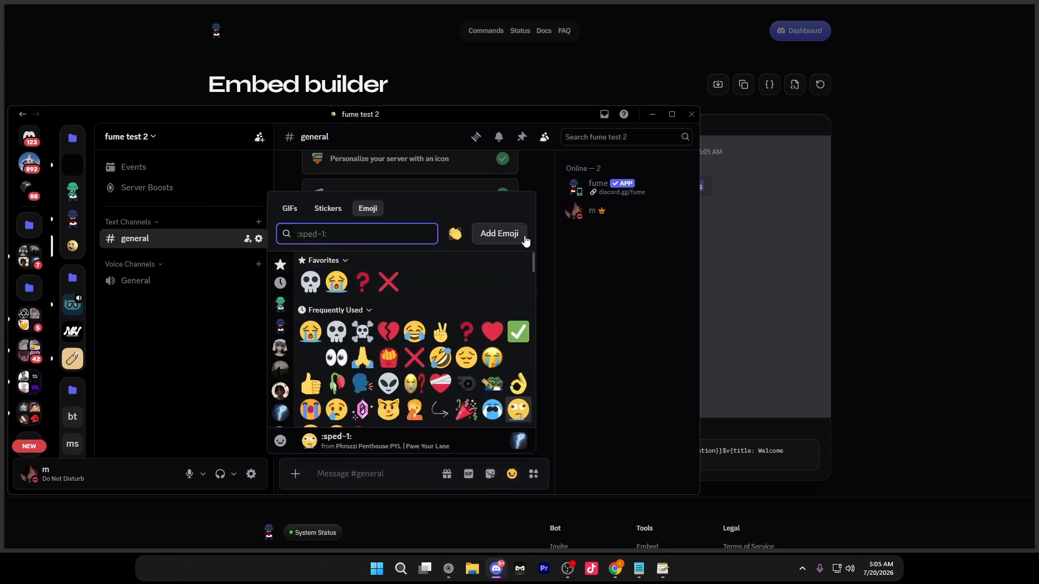
pyautogui.click(496, 234)
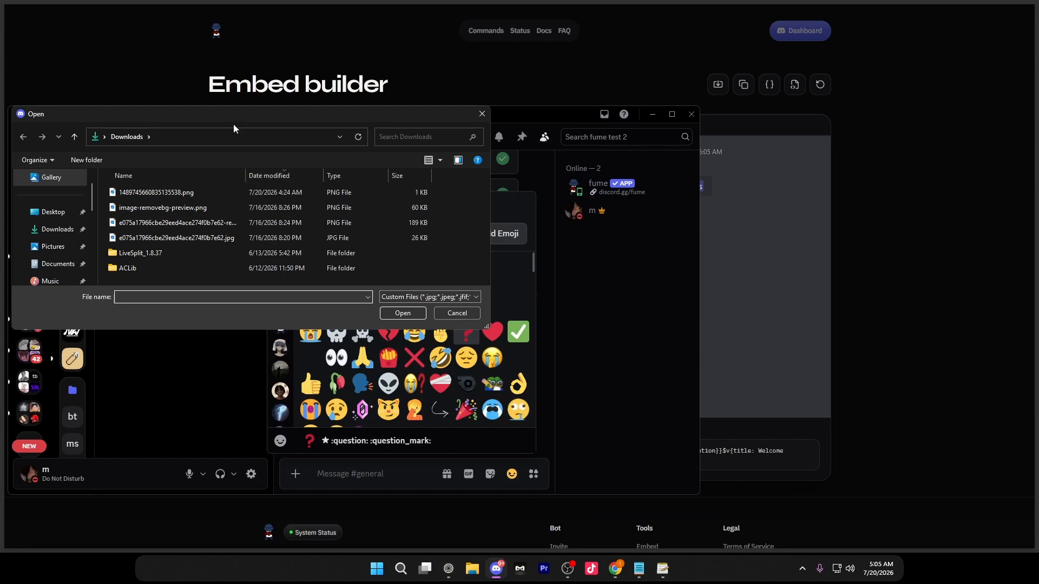
pyautogui.moveTo(234, 128); pyautogui.dragTo(374, 137)
pyautogui.doubleClick(306, 210)
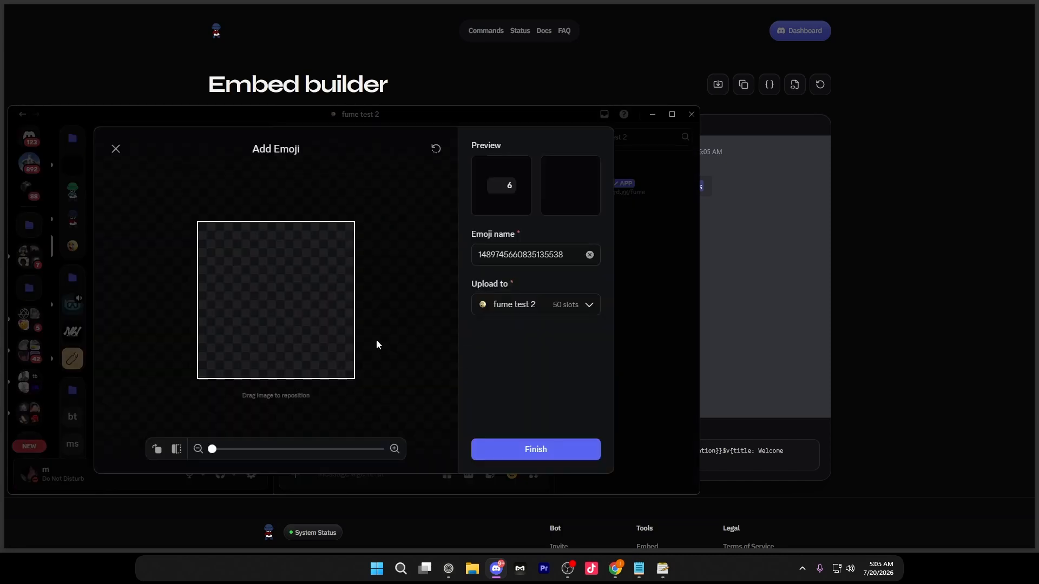
# - Name the new emoji invis and finish uploading it to the fume test 2 server
pyautogui.doubleClick(571, 248)
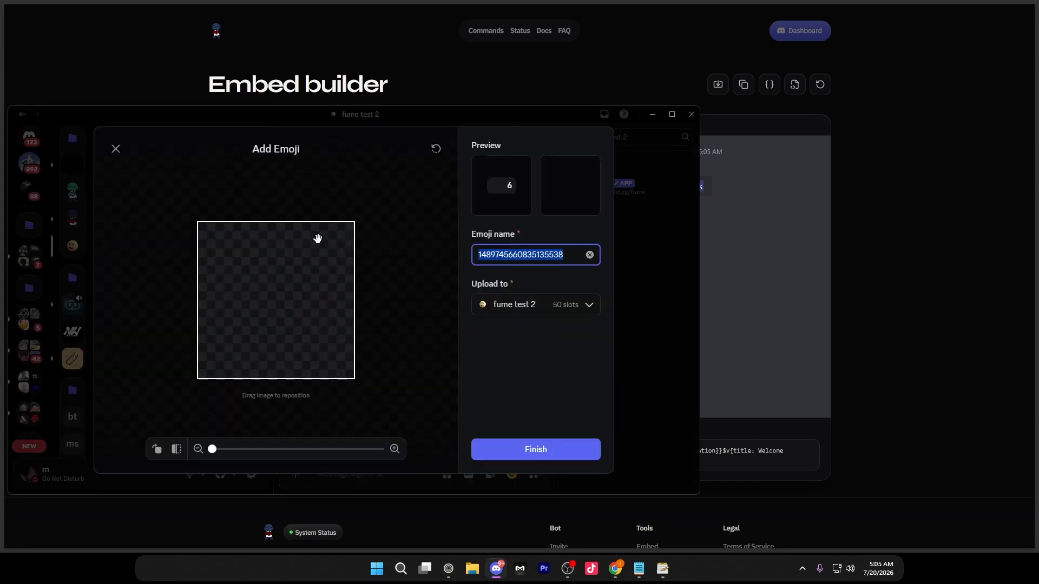
pyautogui.press('BackSpace')
pyautogui.write('in')
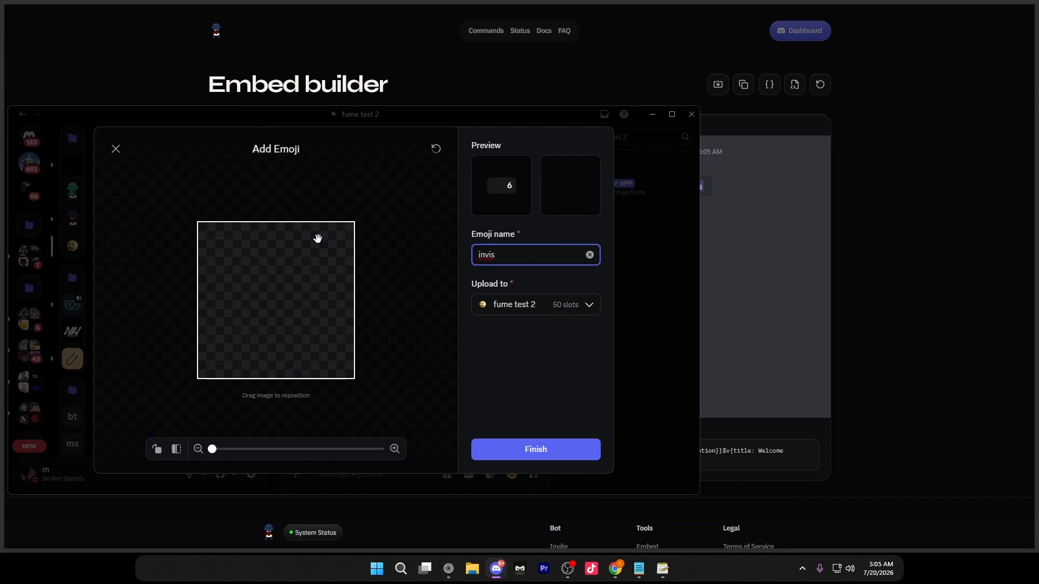
pyautogui.write('vis')
pyautogui.click(536, 450)
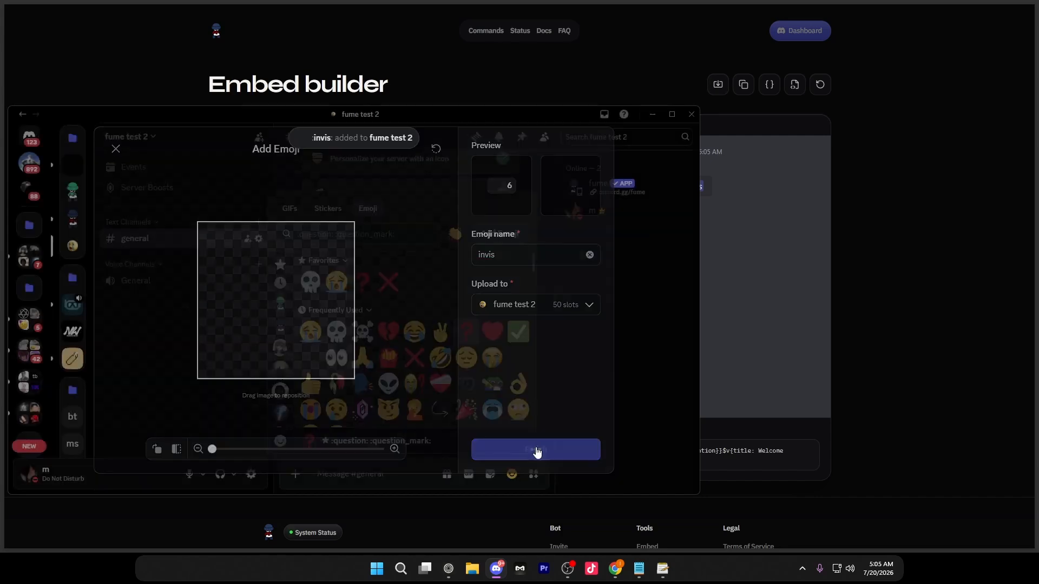
pyautogui.click(576, 378)
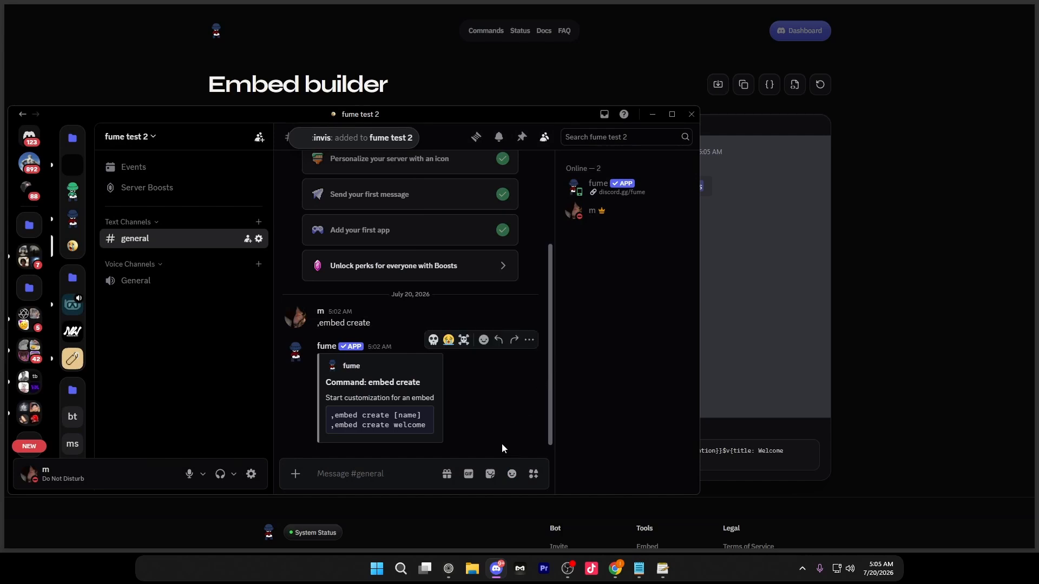
# - Copy the emoji ID of the newly added invis emoji from the server's emoji list
pyautogui.click(511, 474)
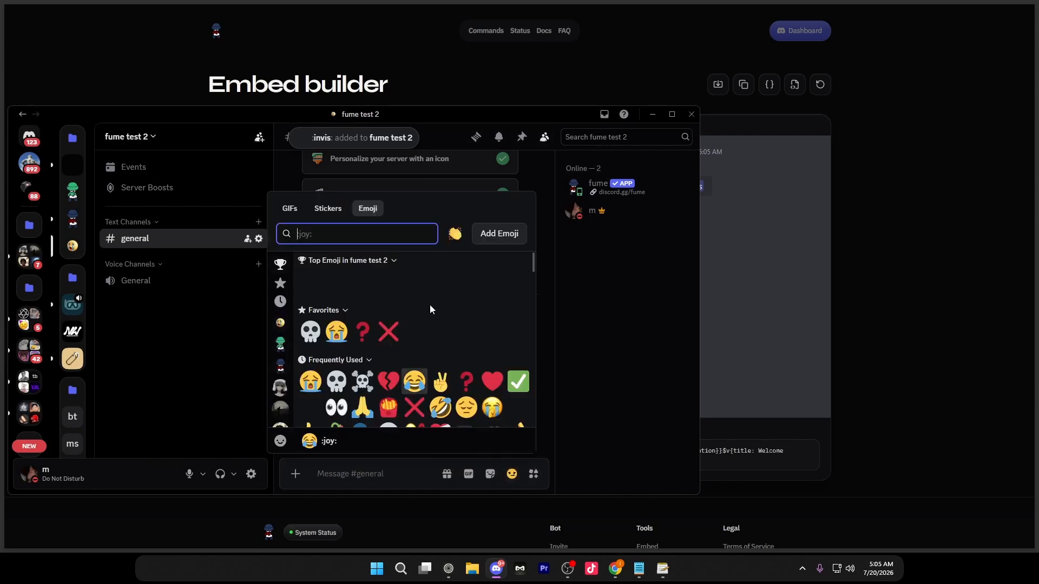
pyautogui.rightClick(321, 287)
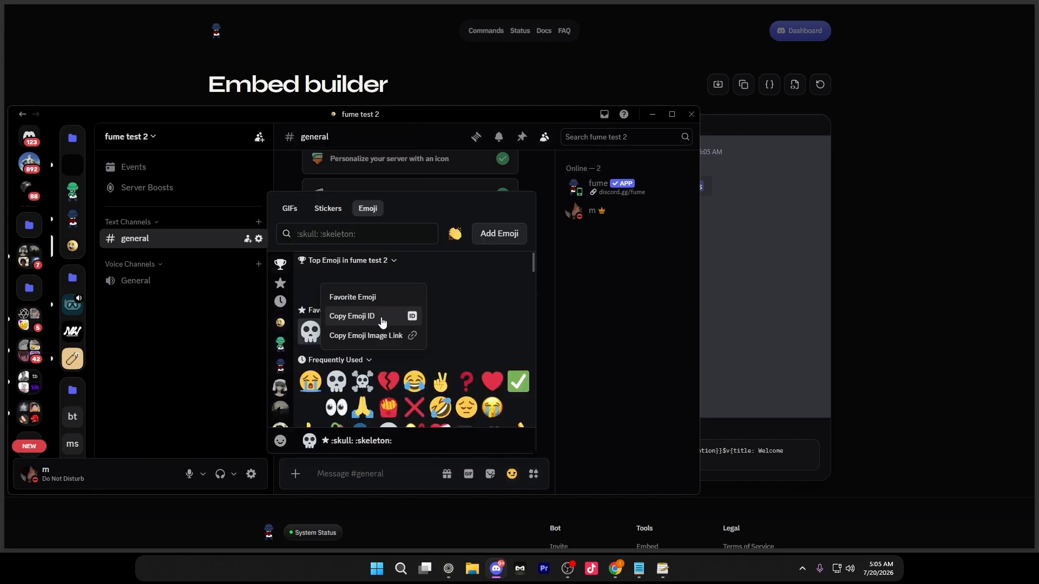
pyautogui.click(363, 317)
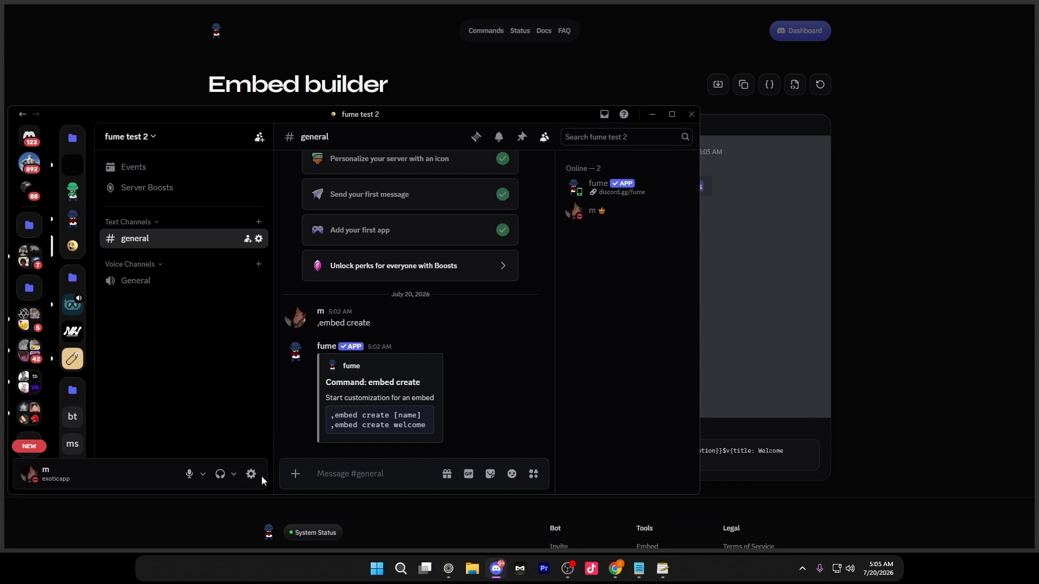
# - Check the Developer Mode setting in Discord's developer settings, leaving it as it is
pyautogui.click(253, 473)
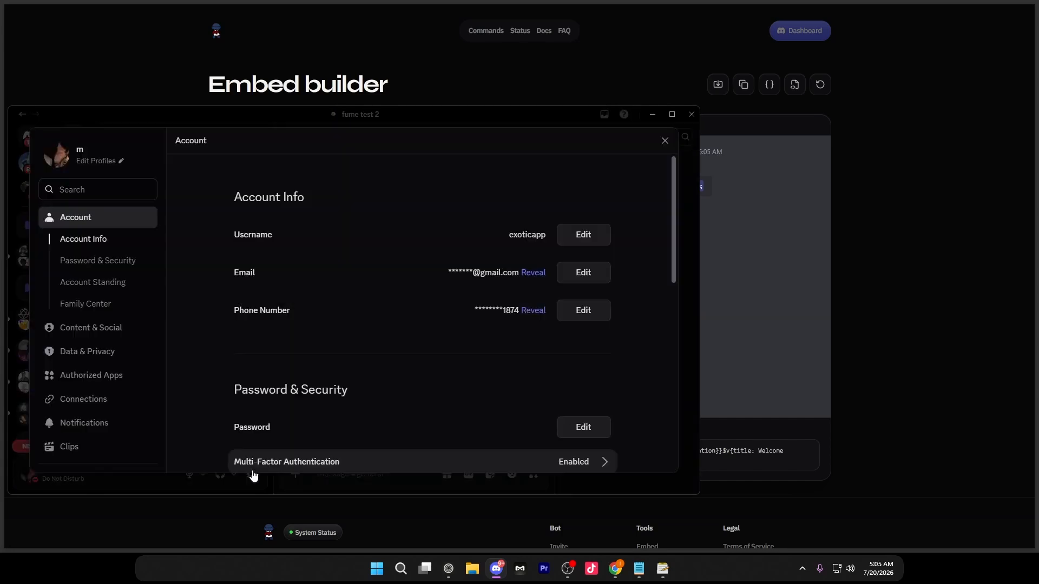
pyautogui.scroll(-5, 108, 397)
pyautogui.scroll(-5, 110, 395)
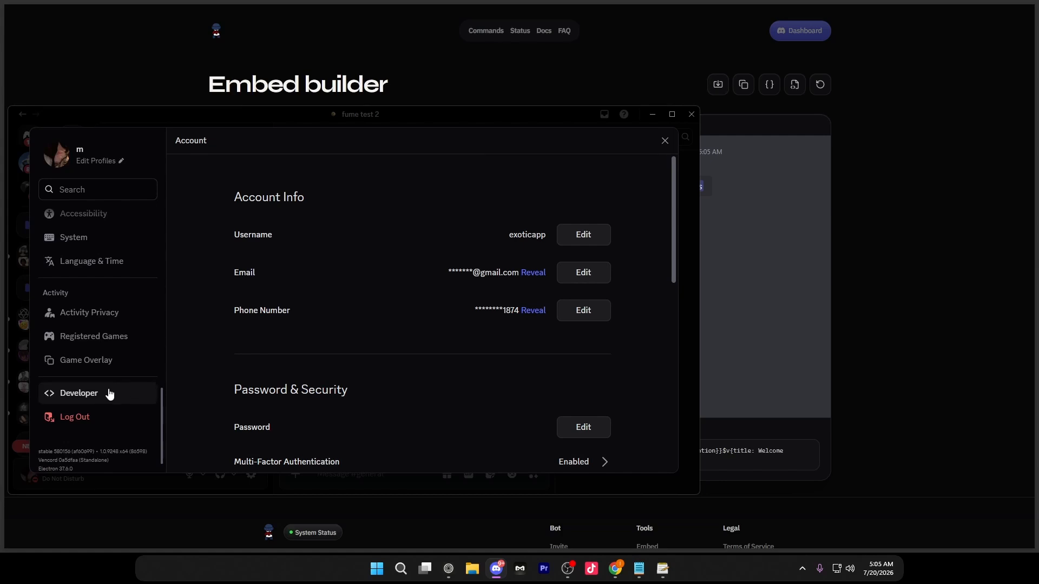
pyautogui.click(108, 393)
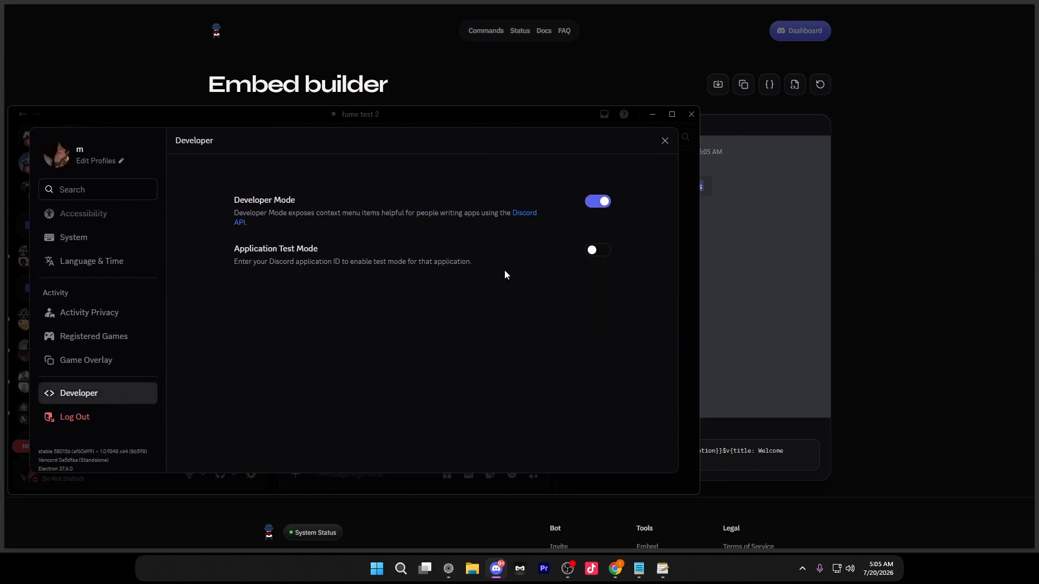
pyautogui.click(665, 141)
# - Copy the invis emoji's ID again and return to the embed builder in the browser
pyautogui.rightClick(320, 286)
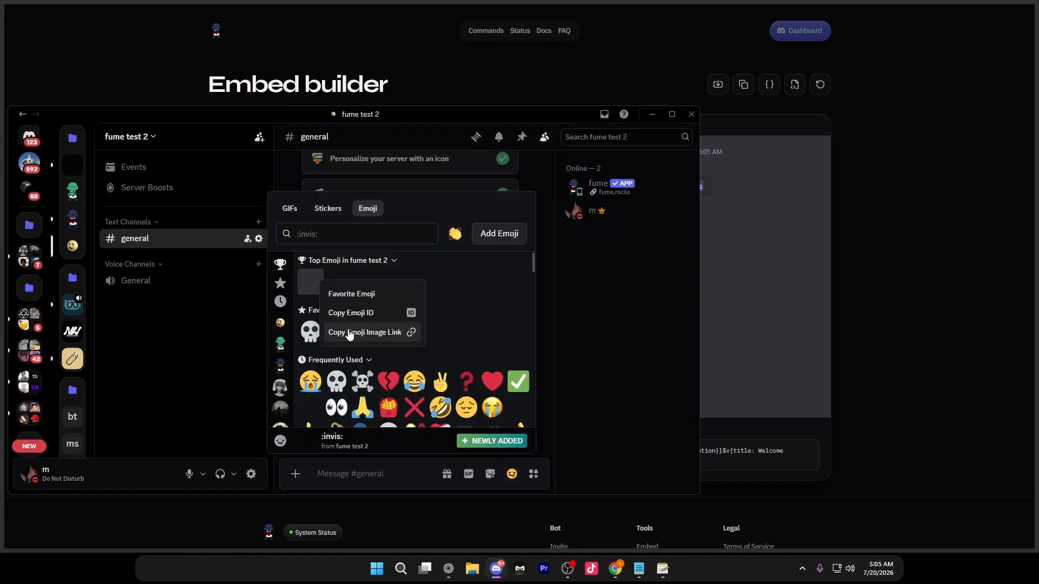
pyautogui.click(379, 332)
pyautogui.click(653, 115)
pyautogui.click(653, 115)
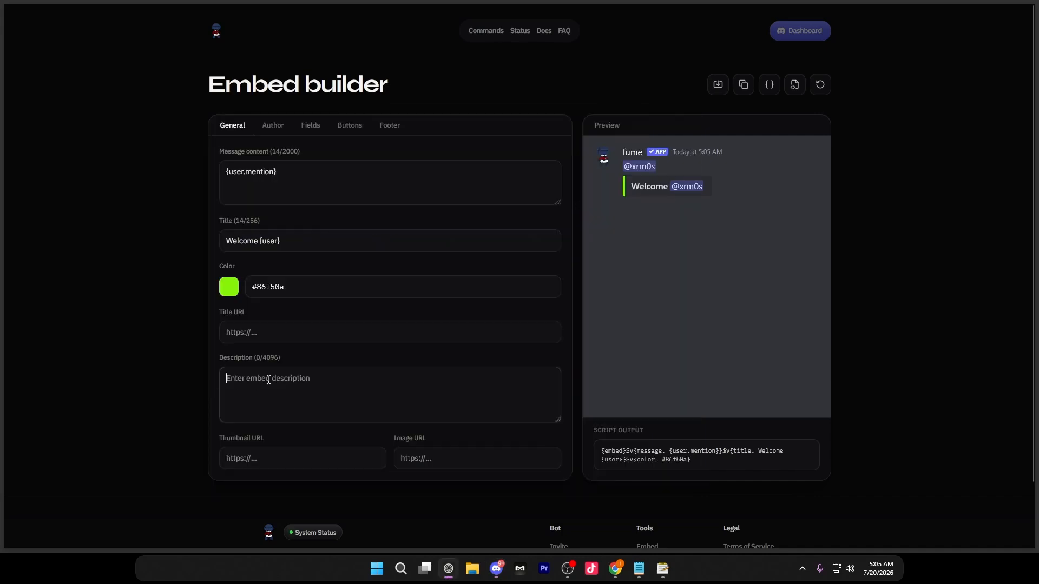
pyautogui.click(277, 374)
pyautogui.write('<')
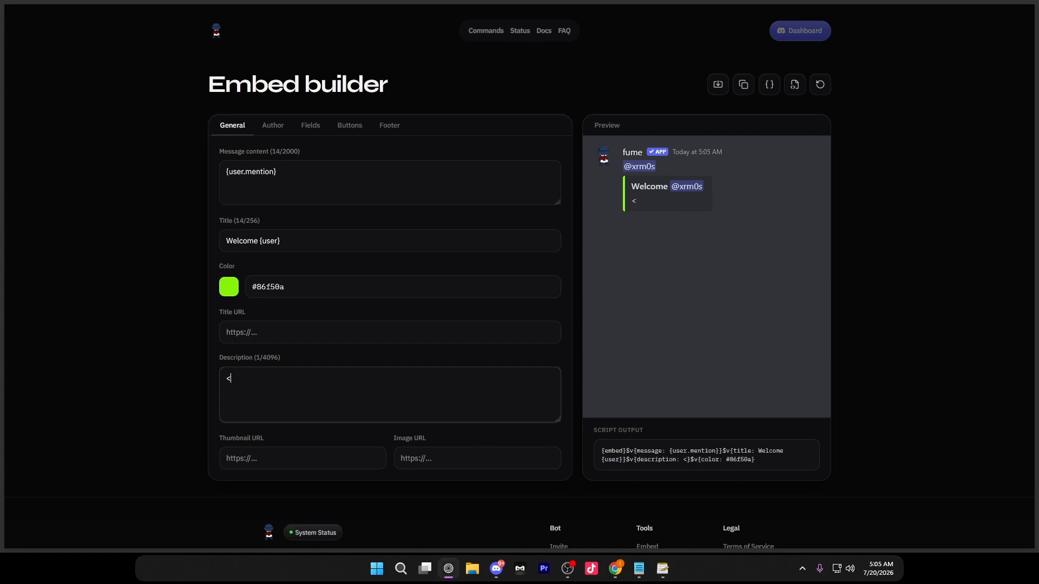
pyautogui.write(':invis:')
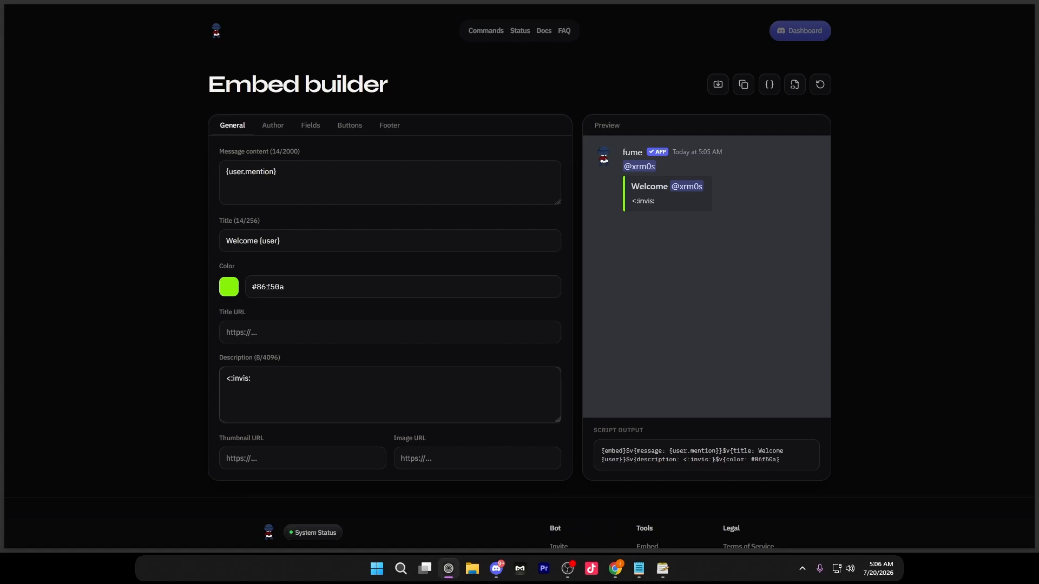
pyautogui.scroll(1, 196, 285)
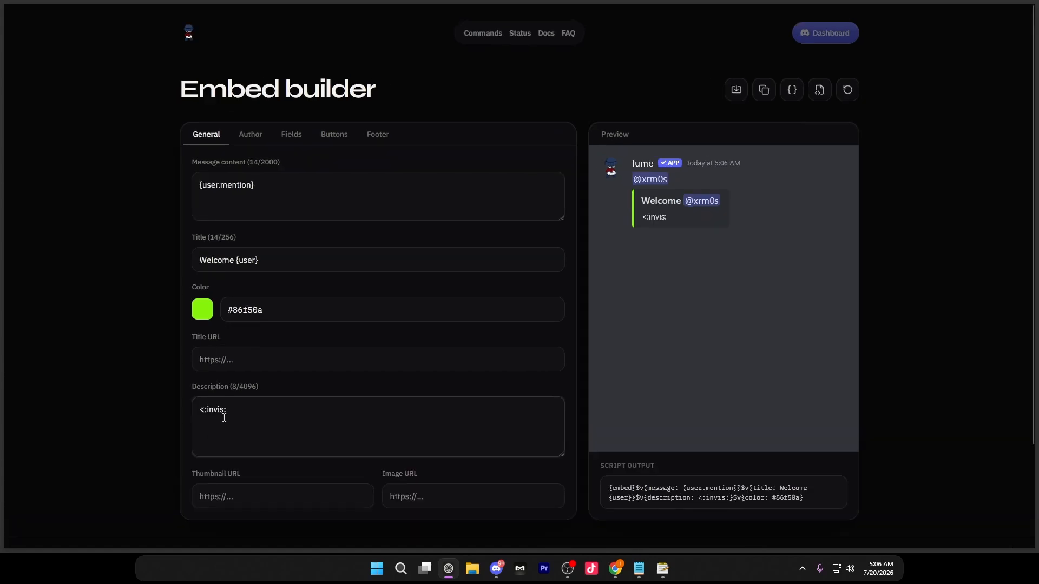
pyautogui.scroll(-1, 226, 404)
pyautogui.hotkey('ctrl', 'v')
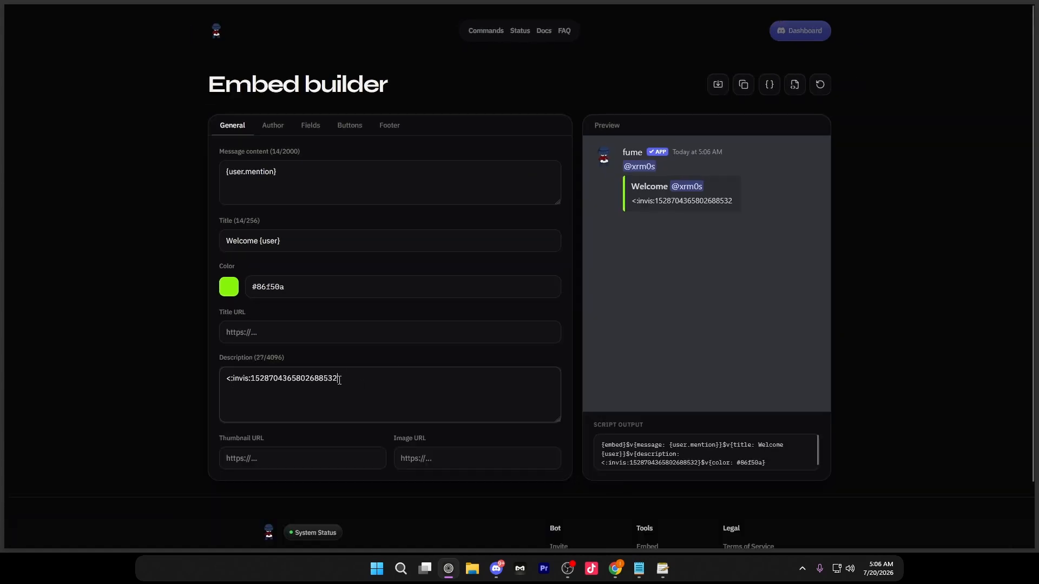
pyautogui.write('>')
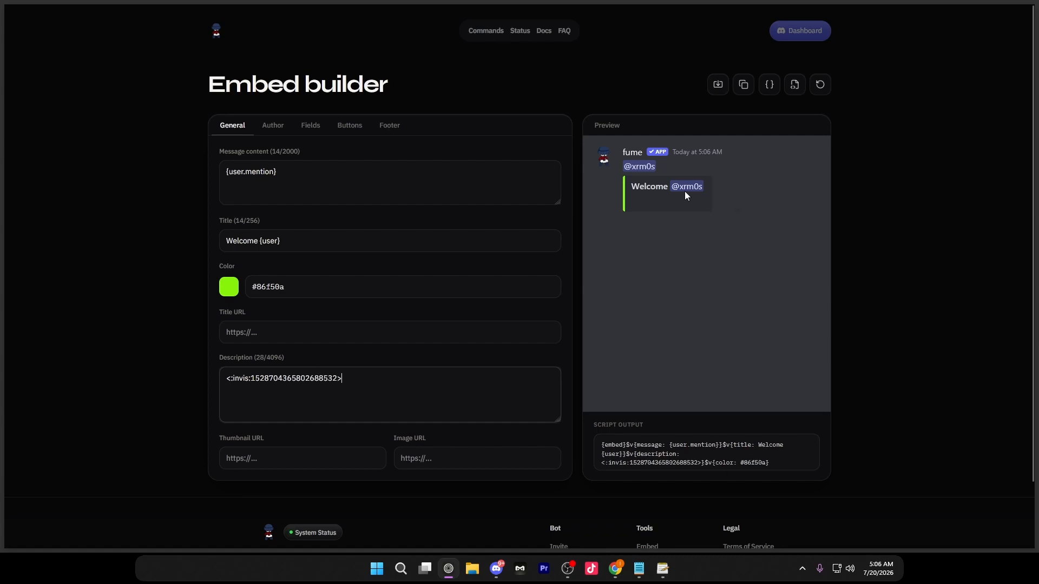
# - Try replacing the emoji code in the description with leading spaces followed by "fjaifnoiwn"
pyautogui.moveTo(650, 196); pyautogui.dragTo(635, 198)
pyautogui.hotkey('ctrl', 'a')
pyautogui.click(360, 383)
pyautogui.moveTo(343, 382); pyautogui.dragTo(218, 376)
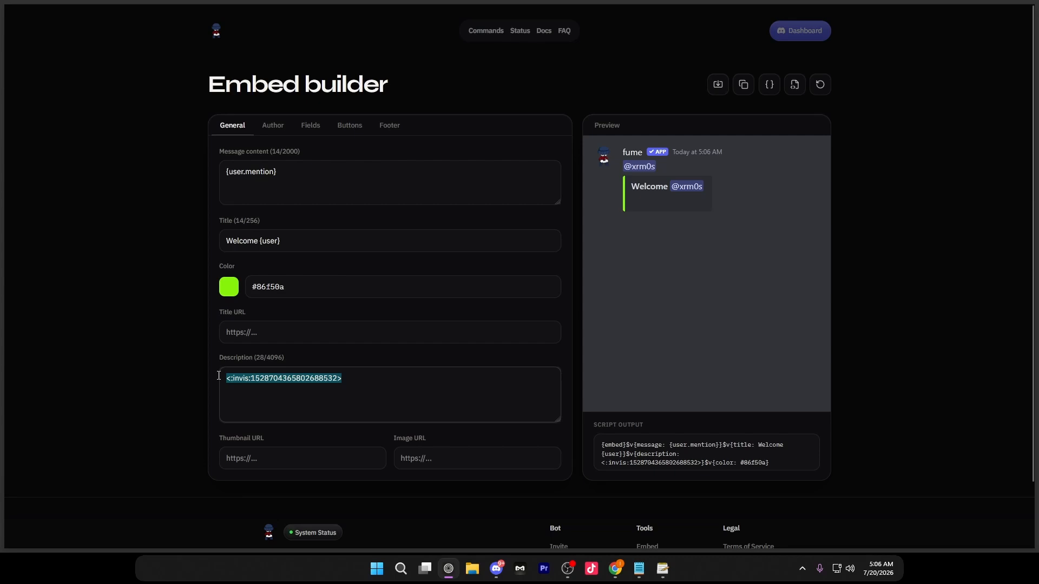
pyautogui.click(363, 383)
pyautogui.moveTo(337, 380); pyautogui.dragTo(197, 386)
pyautogui.press('BackSpace')
pyautogui.write('fjaifnoiwn')
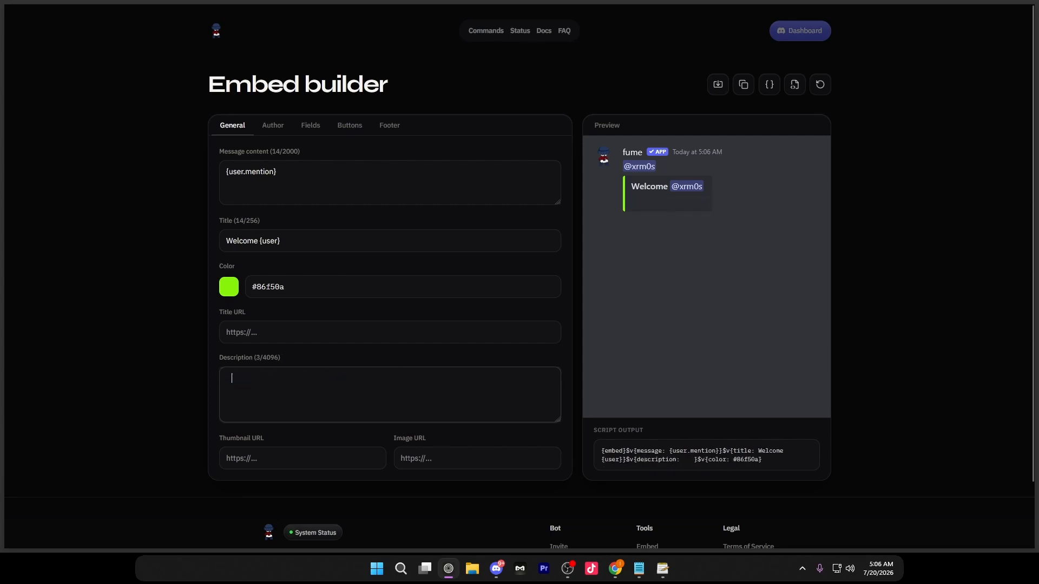
pyautogui.press('Escape')
pyautogui.hotkey('ctrl', 'a')
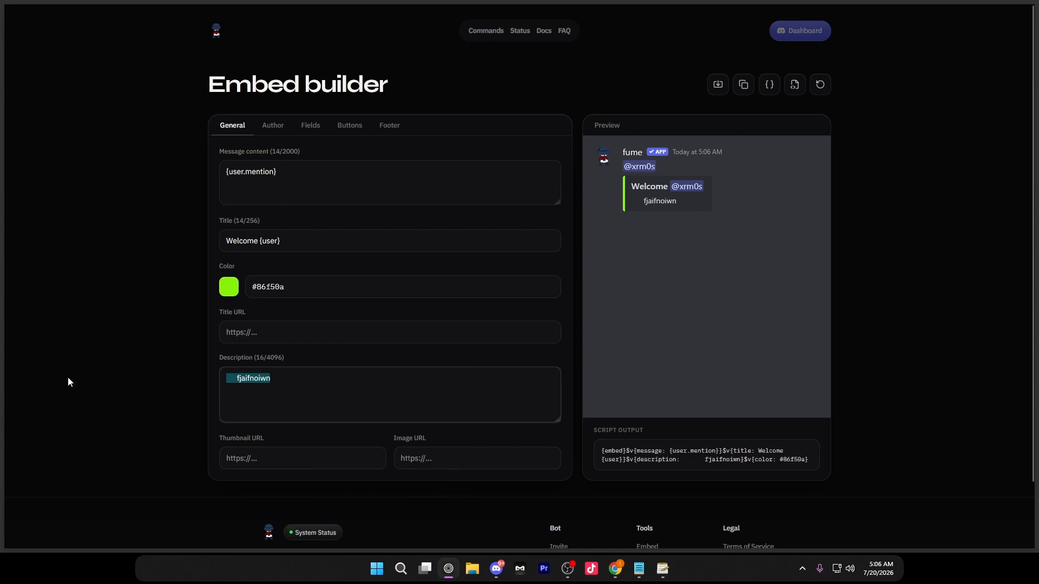
pyautogui.press('BackSpace')
pyautogui.hotkey('ctrl', 'v')
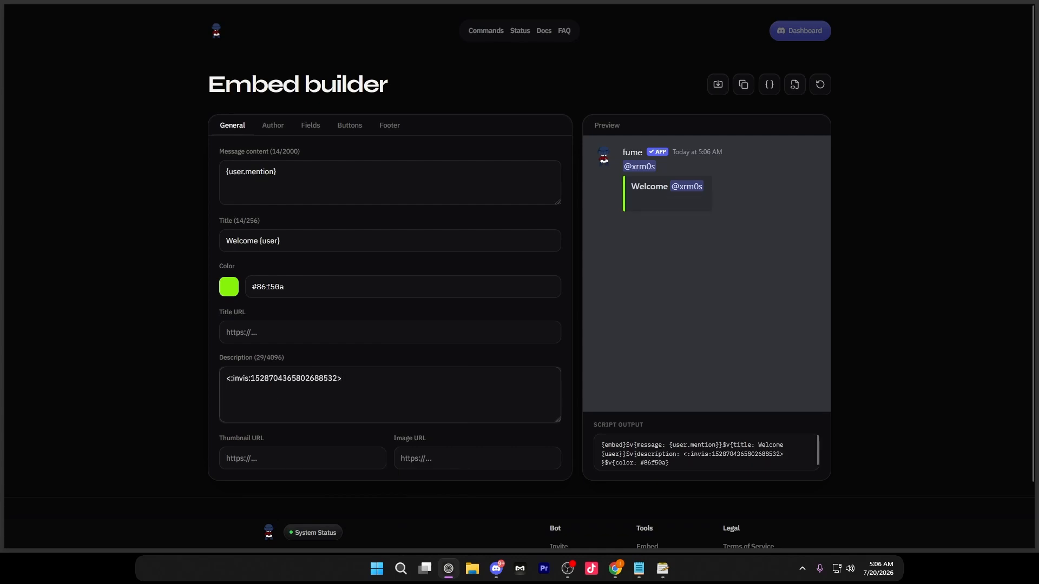
pyautogui.write('Hi Welcome')
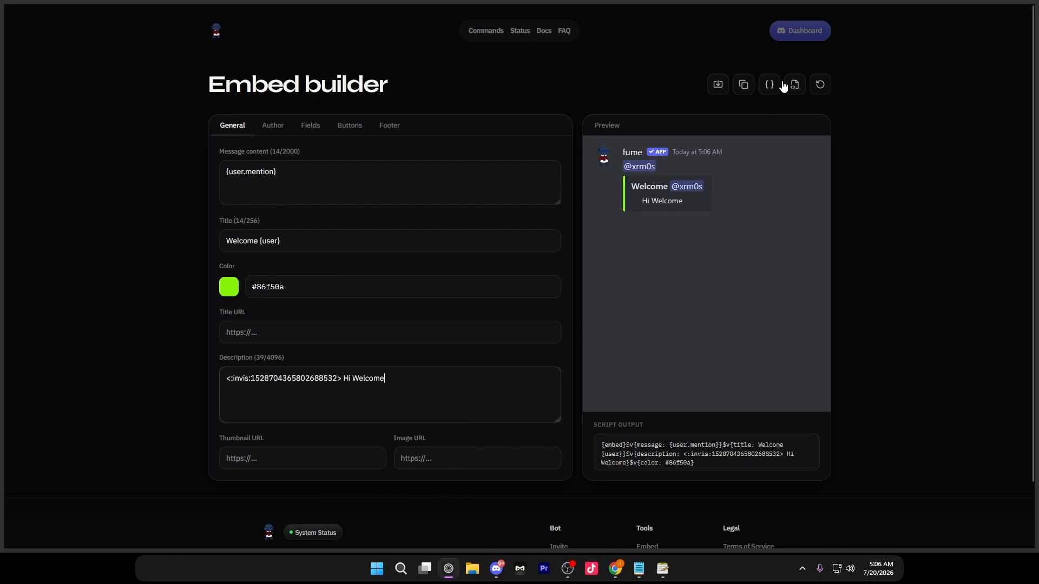
# - Copy the embed code and post it with the ,createembed command in the Discord server's #general channel
pyautogui.click(743, 84)
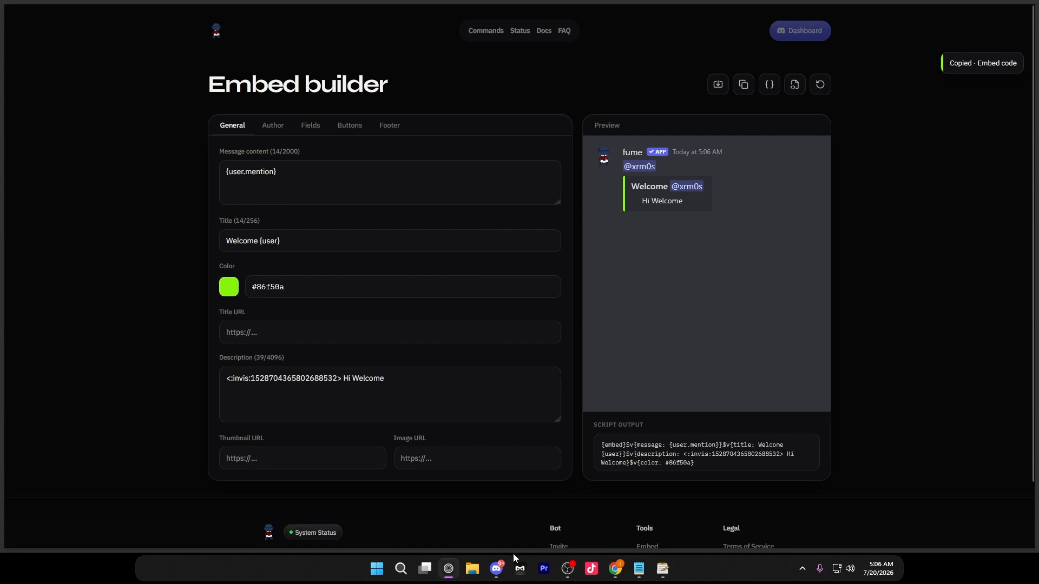
pyautogui.click(496, 568)
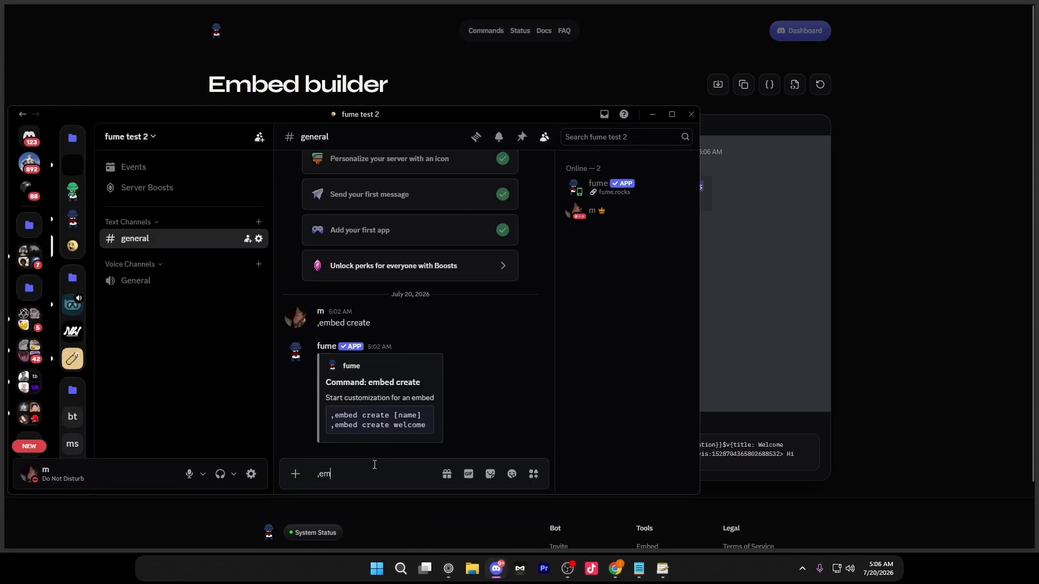
pyautogui.press('BackSpace')
pyautogui.press('BackSpace')
pyautogui.write('createembed')
pyautogui.hotkey('ctrl', 'v')
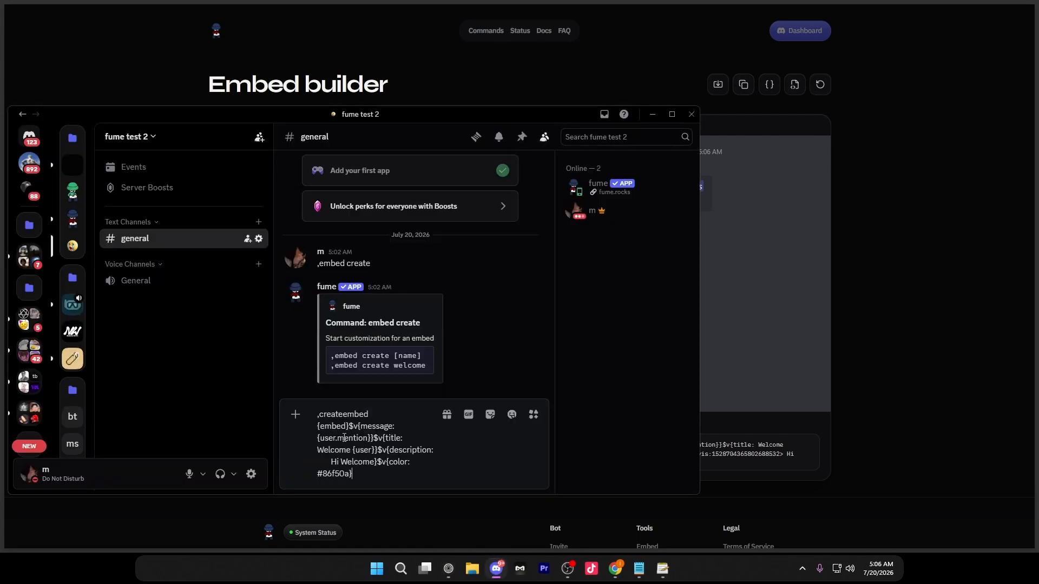
pyautogui.press('Return')
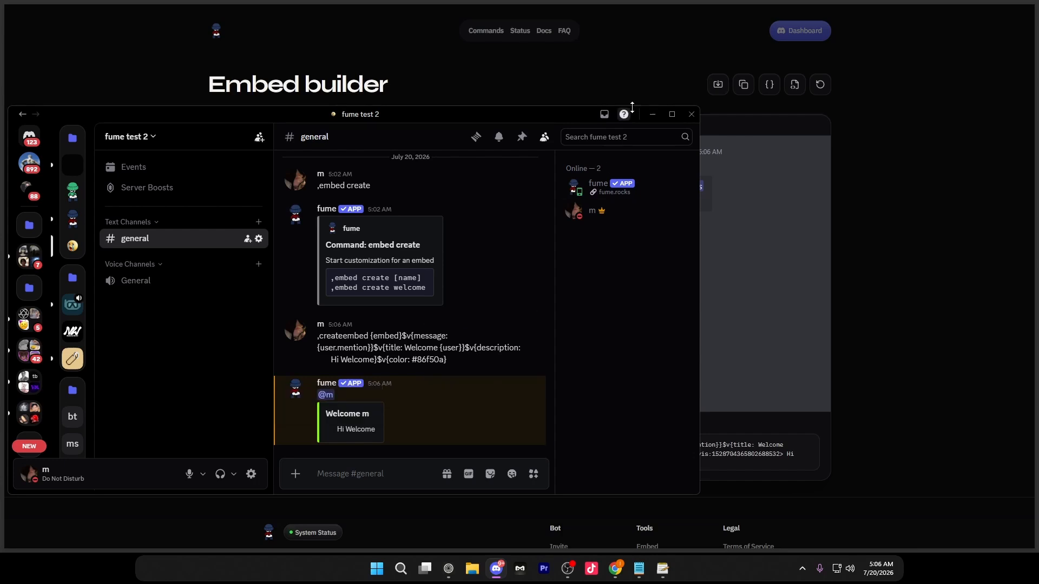
# - Return to the embed builder and replace the emoji code in the description with leading spaces before "Hi Welcome"
pyautogui.click(652, 114)
pyautogui.moveTo(342, 379); pyautogui.dragTo(224, 379)
pyautogui.press('BackSpace')
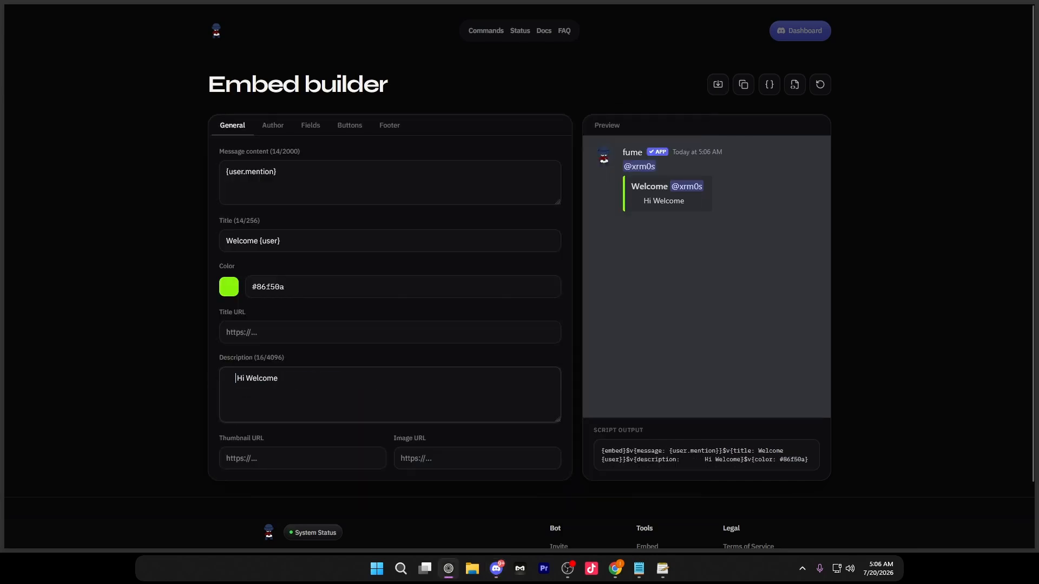
# - Copy the code of the embed with plain leading spaces and post it in Discord's #general with ,createembed
pyautogui.click(743, 83)
pyautogui.click(496, 568)
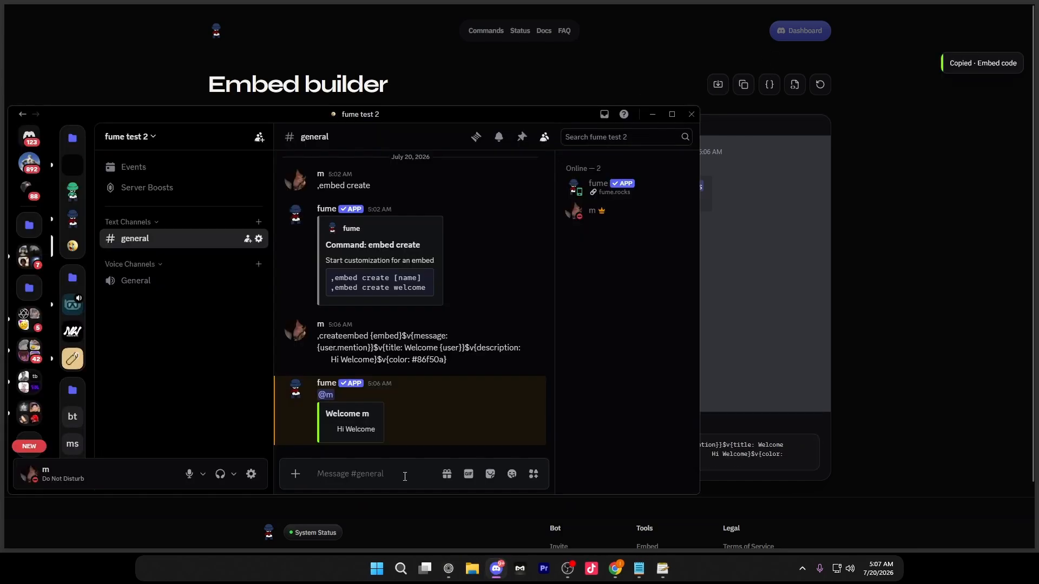
pyautogui.write(',createem')
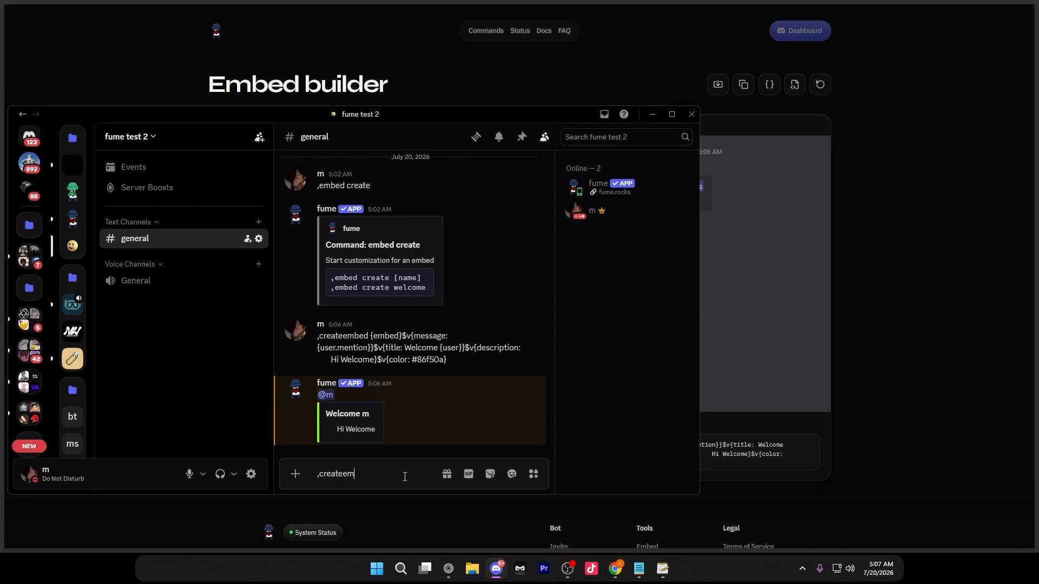
pyautogui.write('bed')
pyautogui.hotkey('ctrl', 'v')
pyautogui.press('Return')
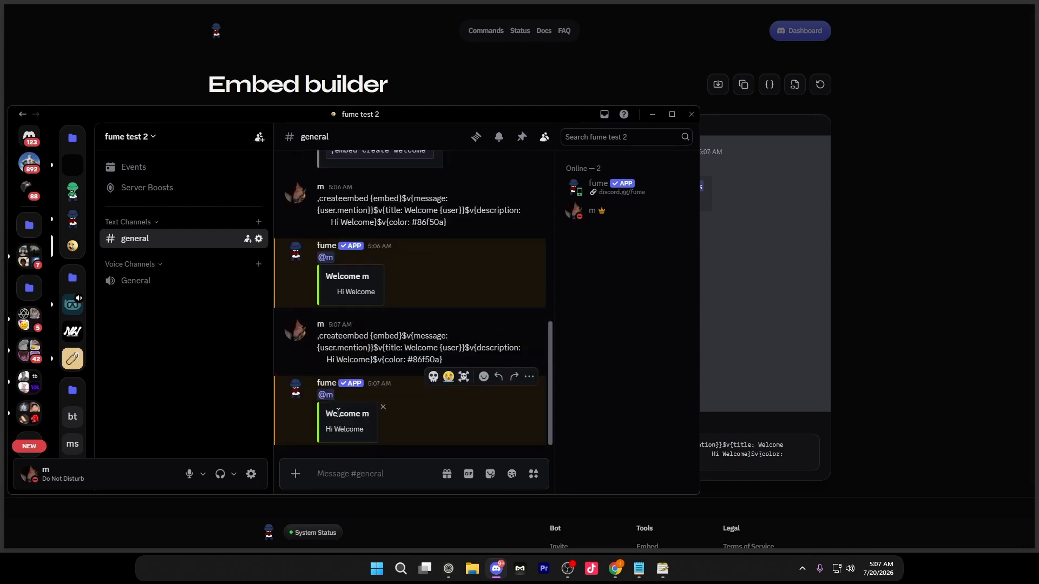
pyautogui.click(561, 96)
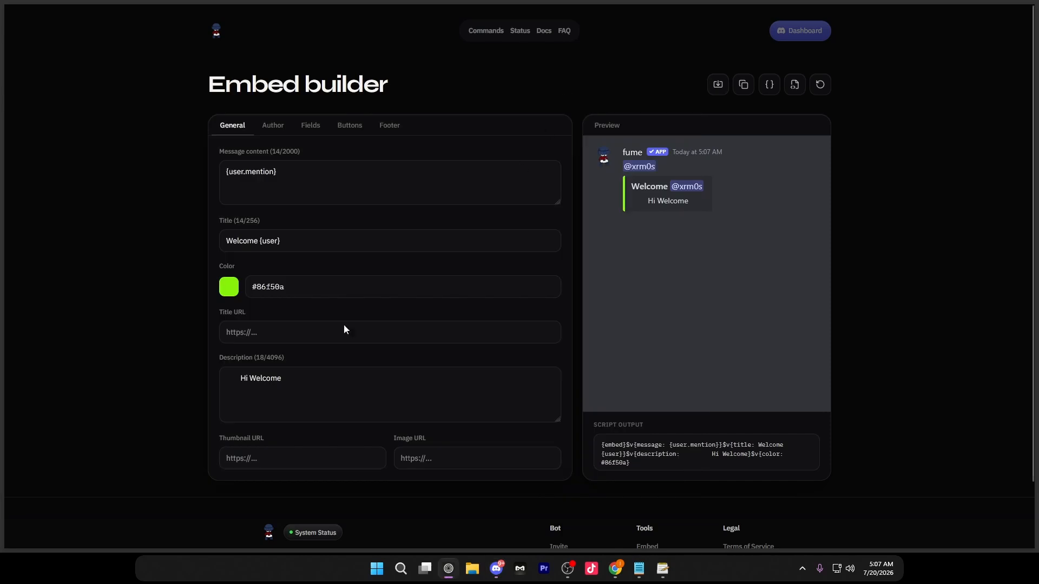
pyautogui.hotkey('ctrl', 'BackSpace')
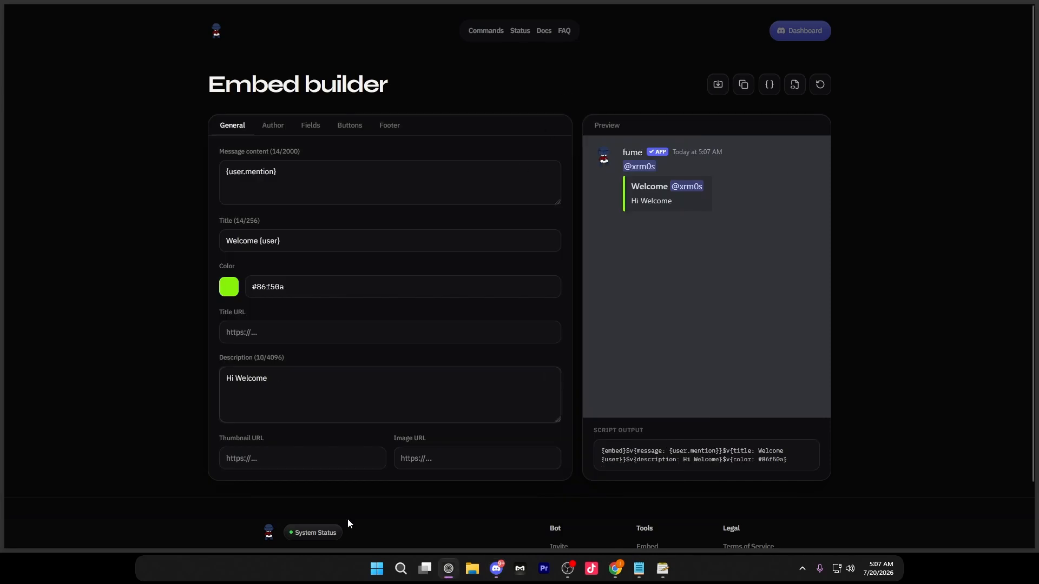
pyautogui.write('<:')
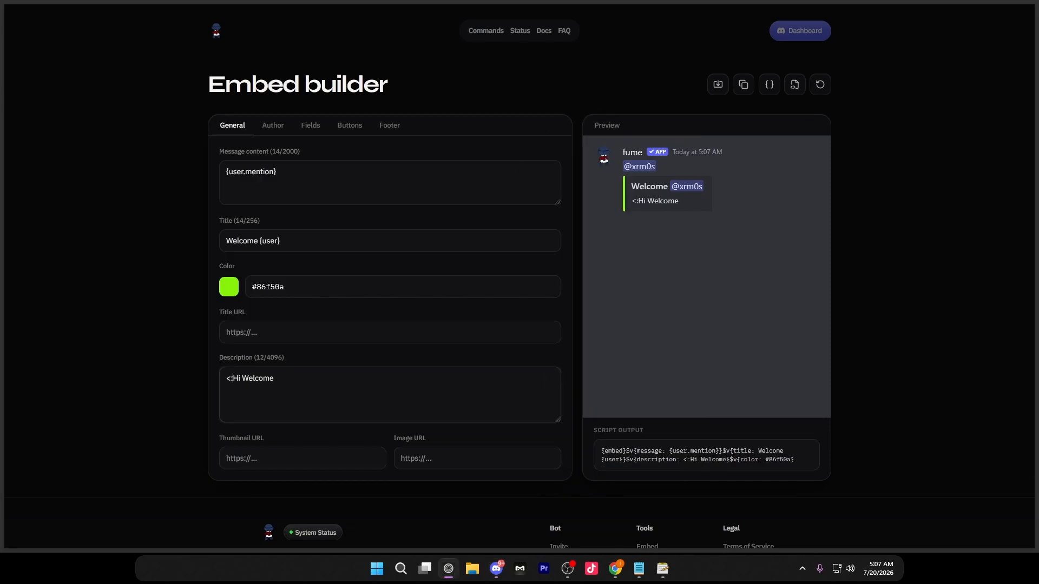
pyautogui.write('invis')
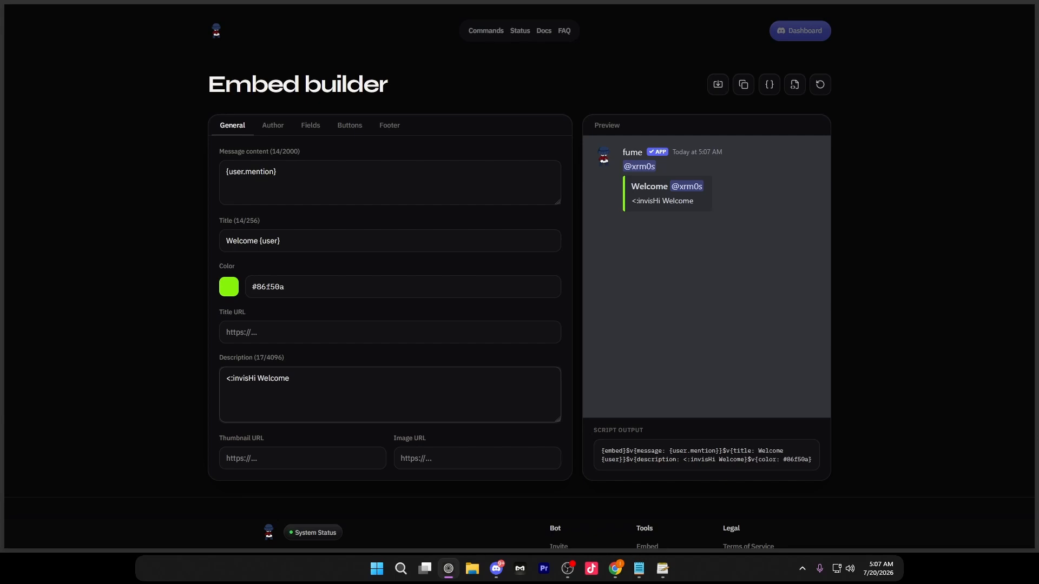
pyautogui.hotkey('ctrl', 'v')
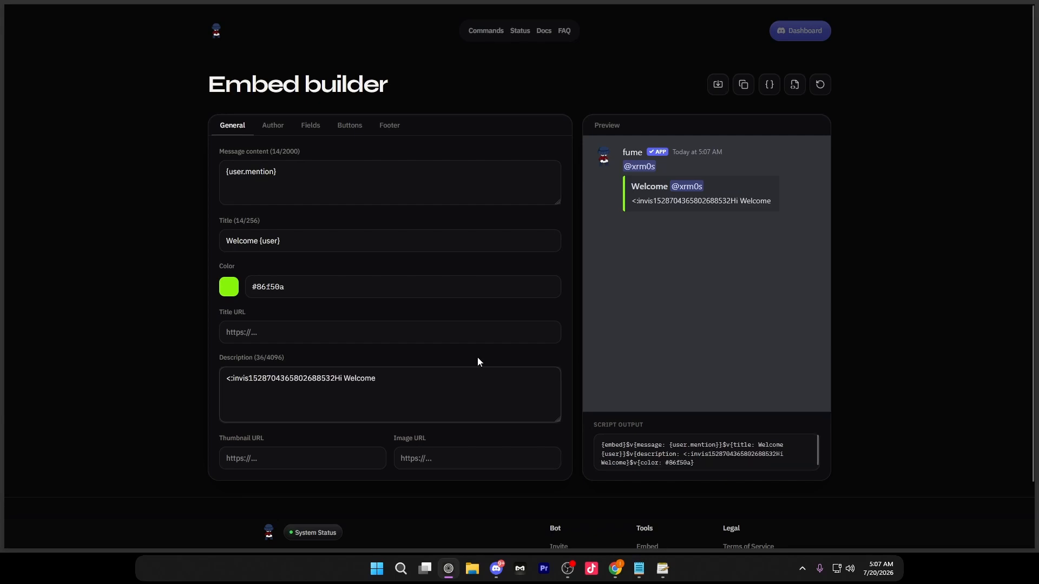
pyautogui.click(250, 377)
pyautogui.write(':')
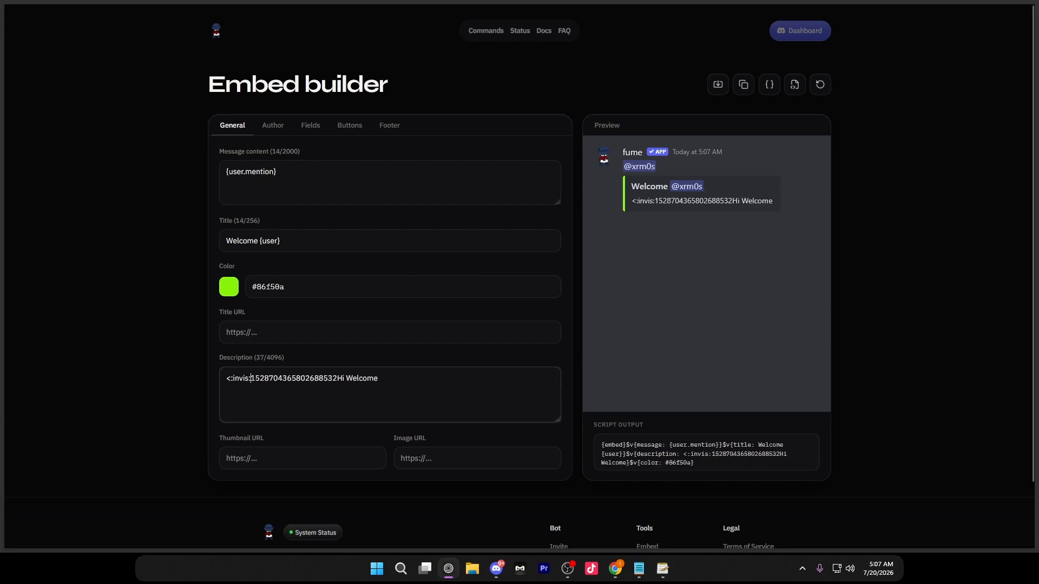
pyautogui.click(340, 377)
pyautogui.write('>')
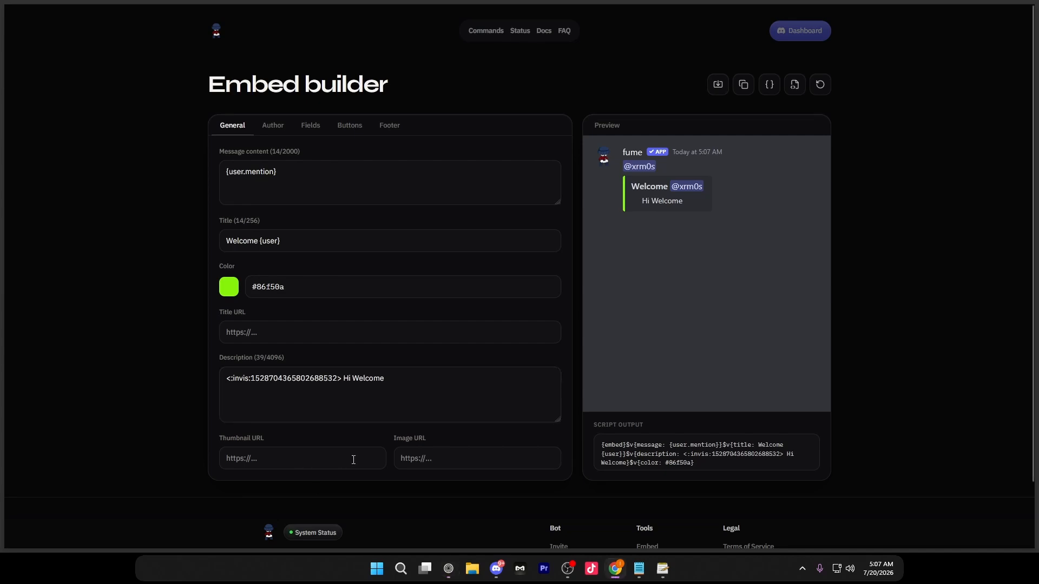
pyautogui.hotkey('ctrl', 'v')
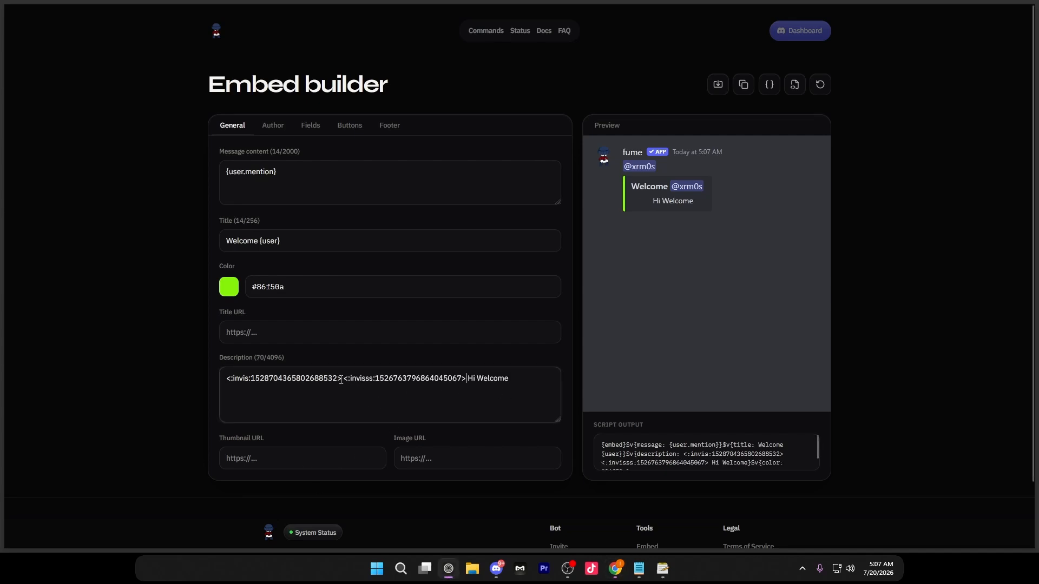
pyautogui.click(342, 378)
pyautogui.press('BackSpace')
pyautogui.moveTo(525, 378); pyautogui.dragTo(468, 380)
pyautogui.press('BackSpace')
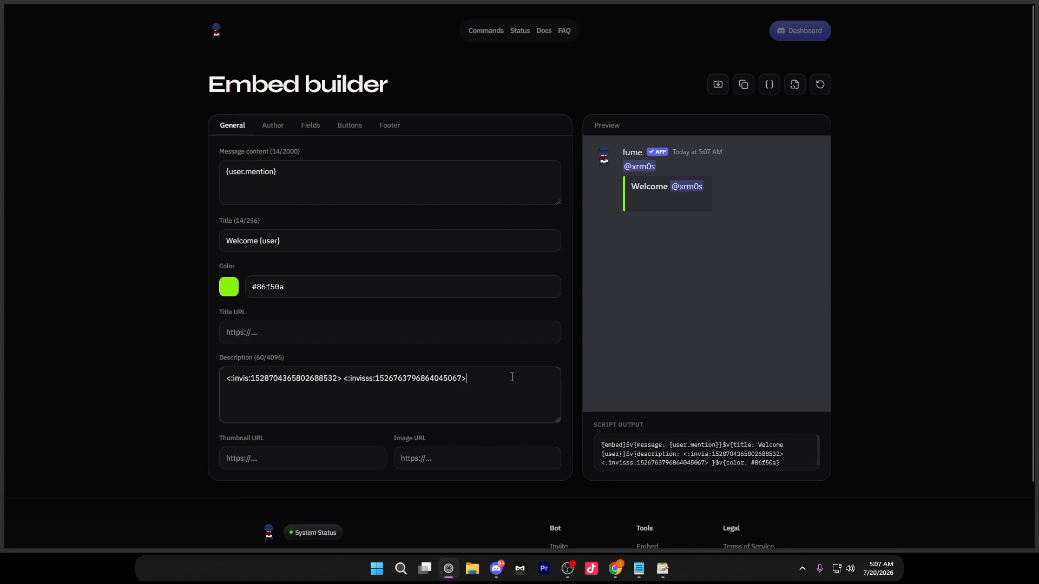
pyautogui.write('Chat Here')
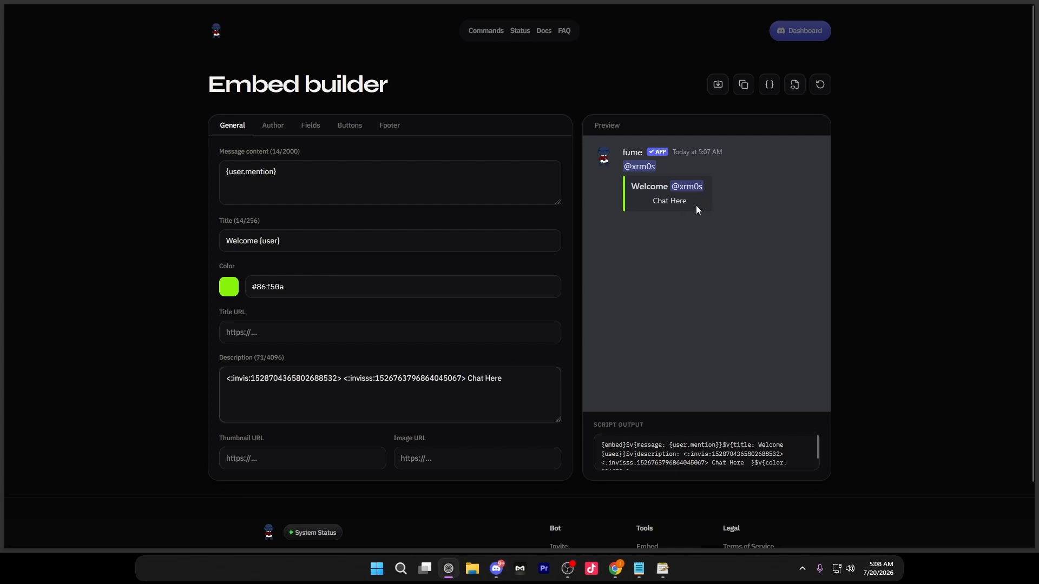
# - Copy the channel ID of #general in Discord and return to the embed builder
pyautogui.click(498, 568)
pyautogui.click(204, 370)
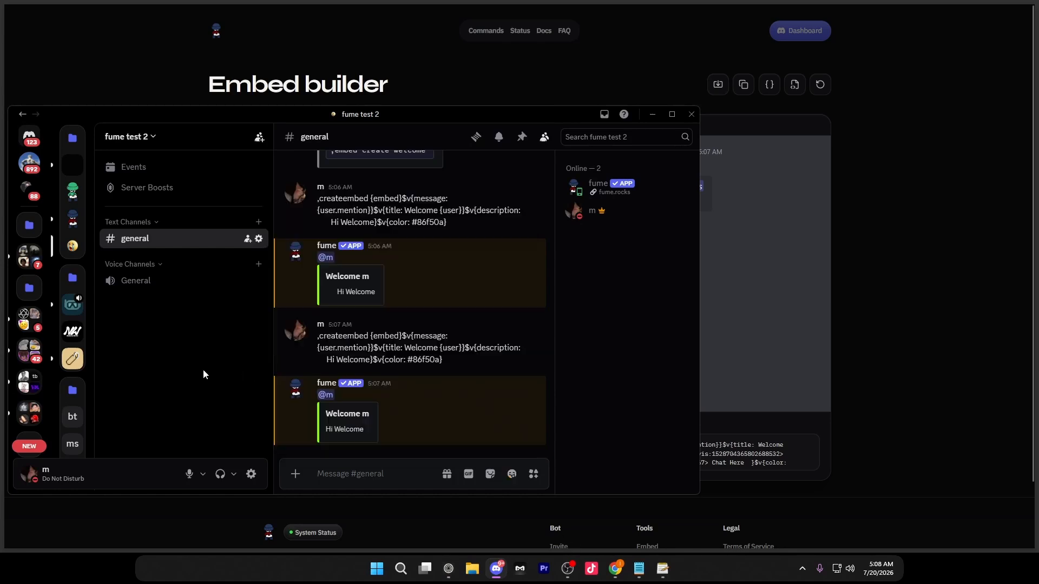
pyautogui.rightClick(170, 238)
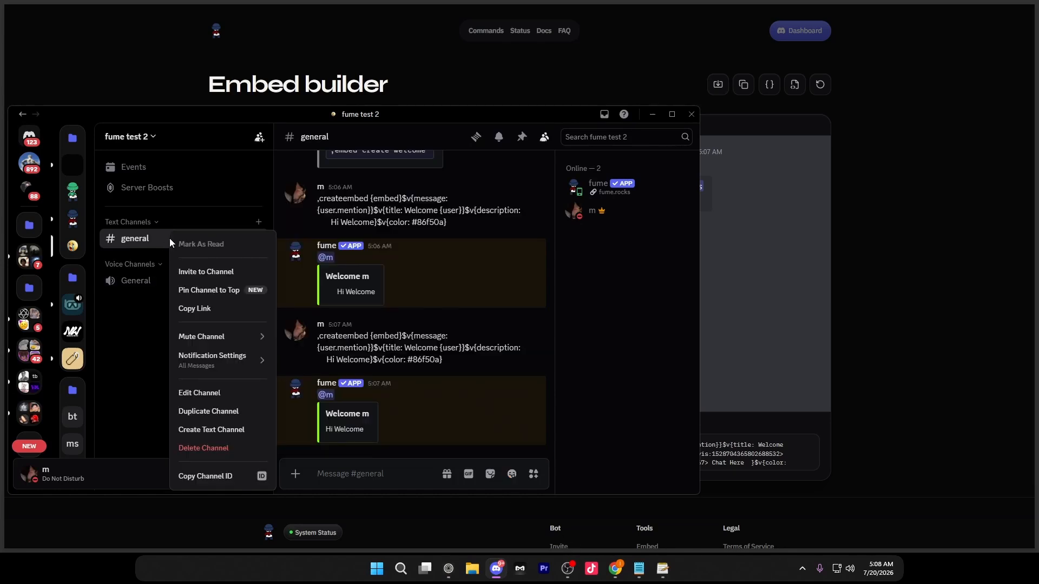
pyautogui.click(225, 476)
pyautogui.click(720, 263)
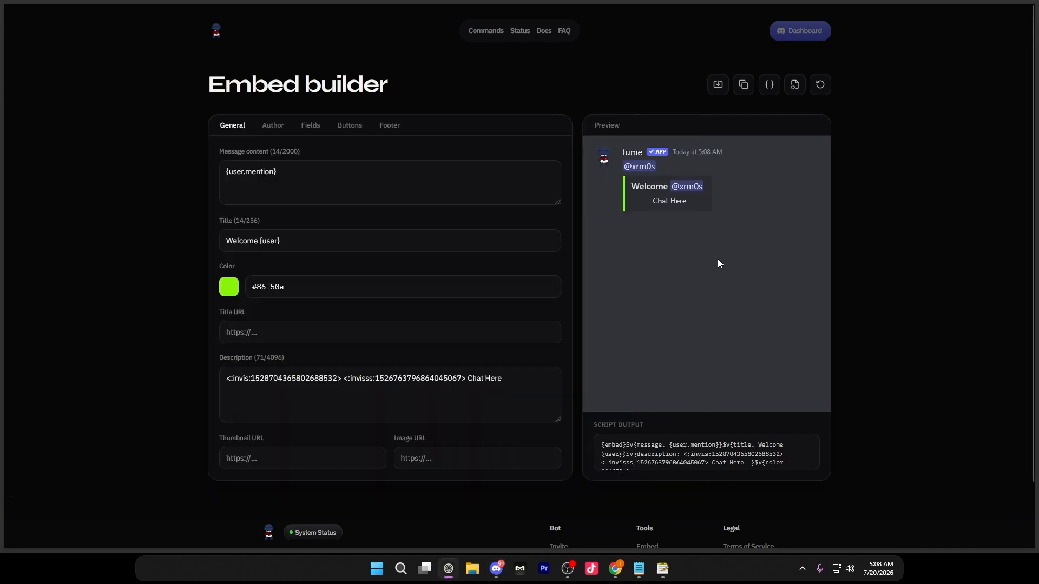
pyautogui.click(506, 379)
pyautogui.press('BackSpace')
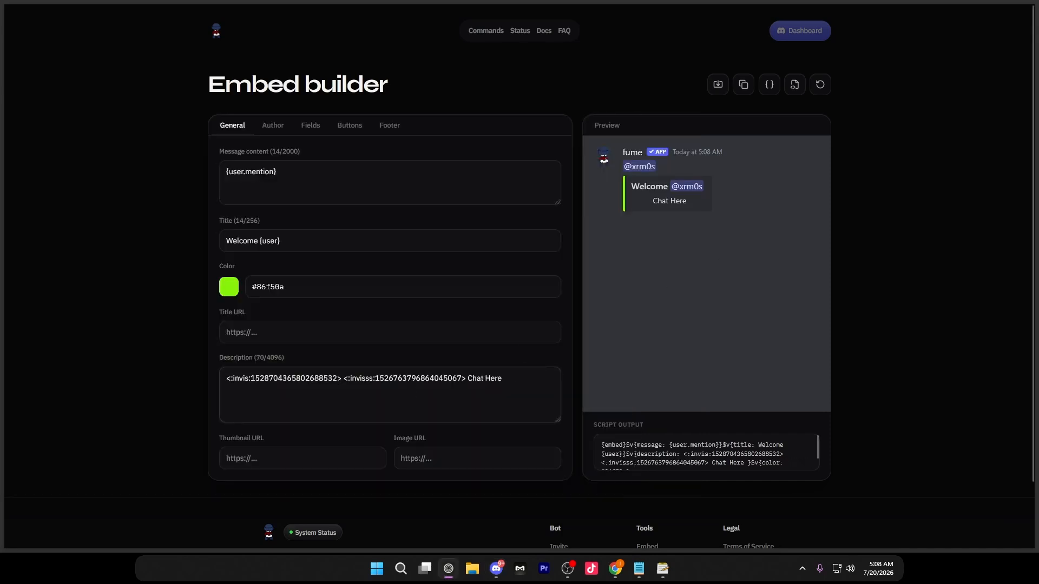
pyautogui.write('<#')
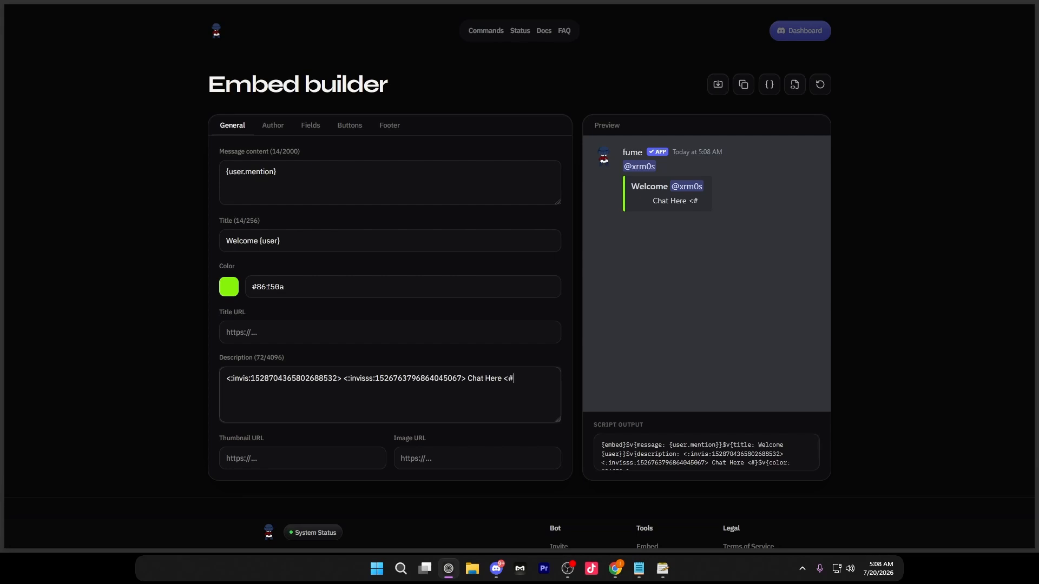
pyautogui.hotkey('ctrl', 'v')
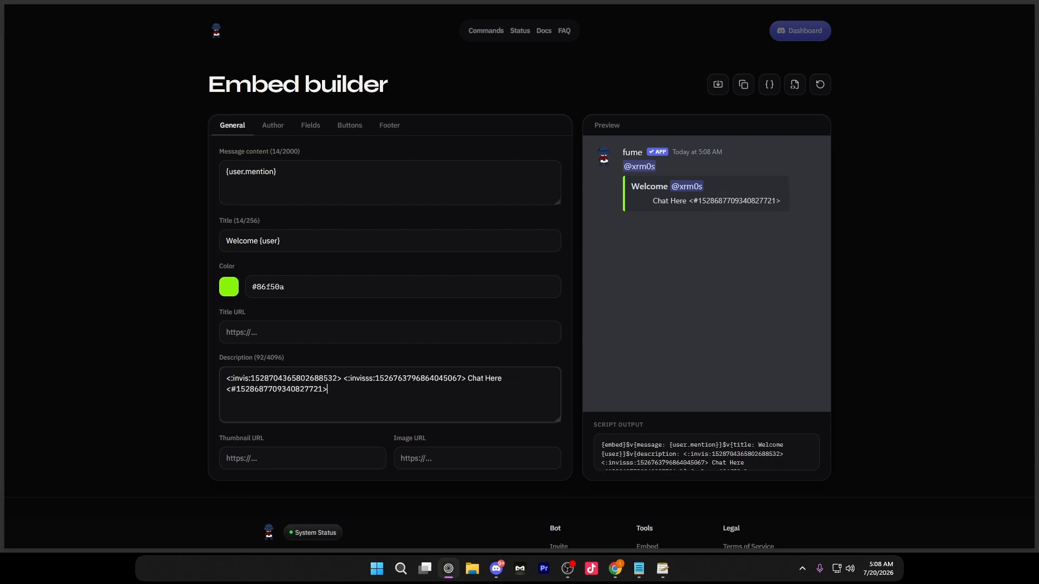
# - Post the embed code containing the #general mention in Discord's #general channel with ,createembed
pyautogui.click(496, 568)
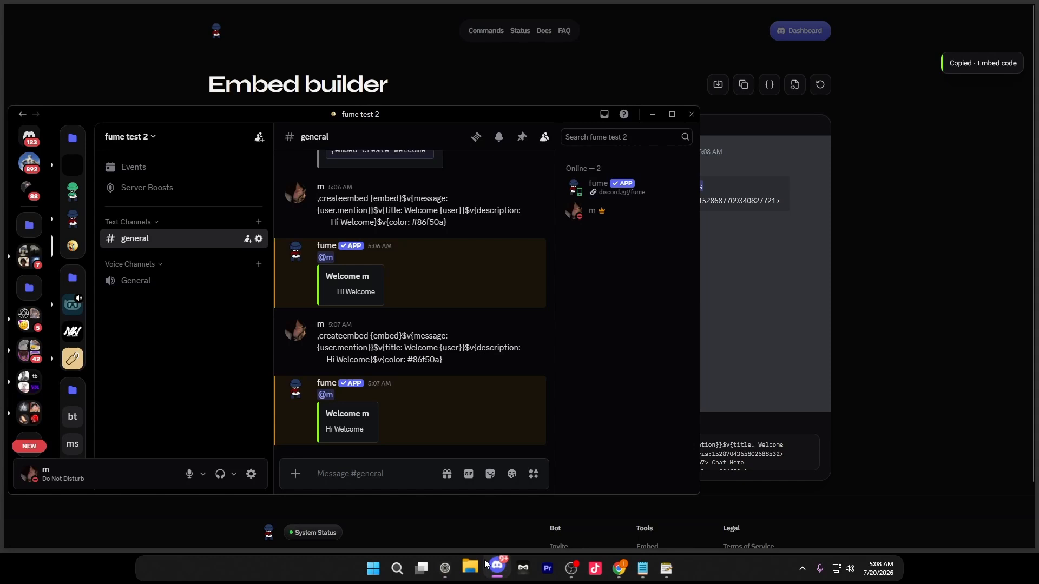
pyautogui.click(355, 475)
pyautogui.write(',createembed')
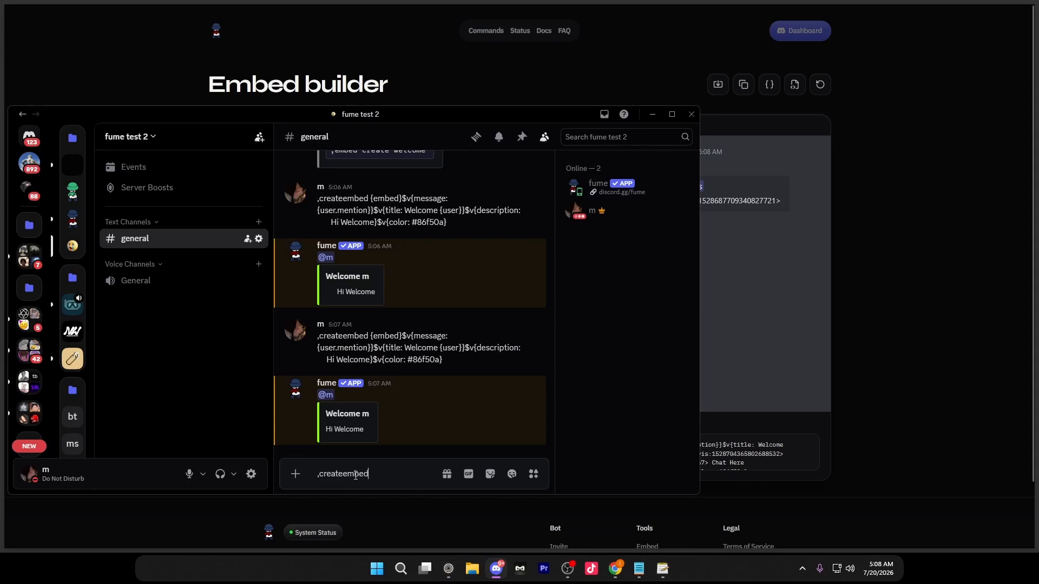
pyautogui.hotkey('ctrl', 'v')
pyautogui.press('Return')
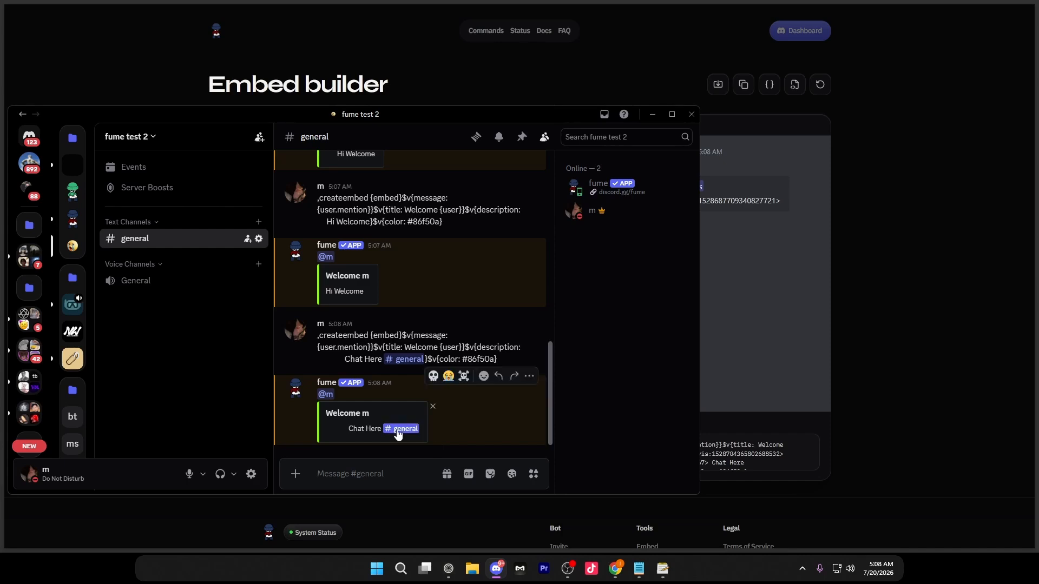
# - Create a new text channel named "test" under Text Channels
pyautogui.click(259, 222)
pyautogui.write('e')
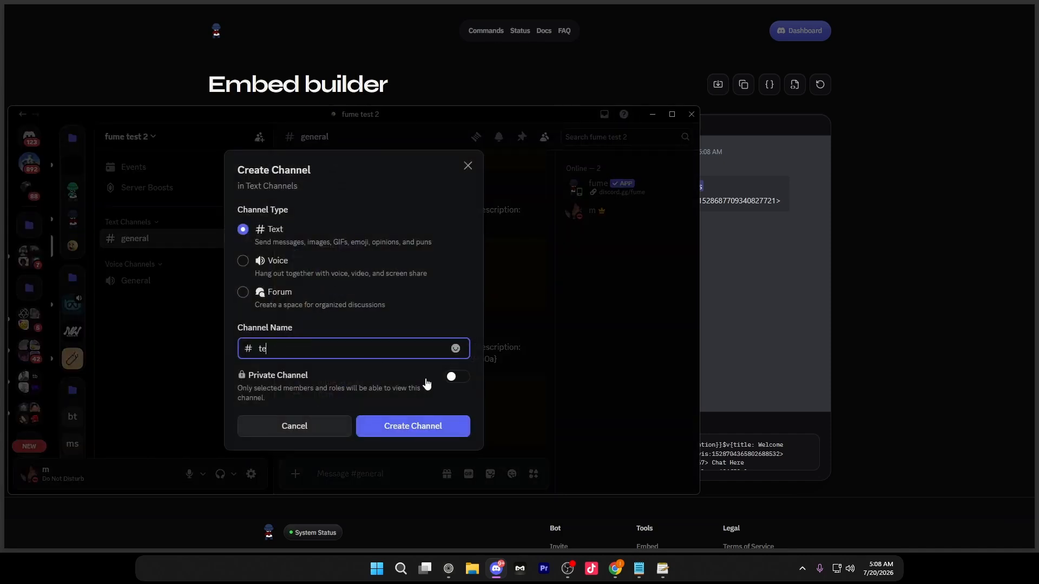
pyautogui.write(' test')
pyautogui.click(422, 427)
pyautogui.rightClick(170, 259)
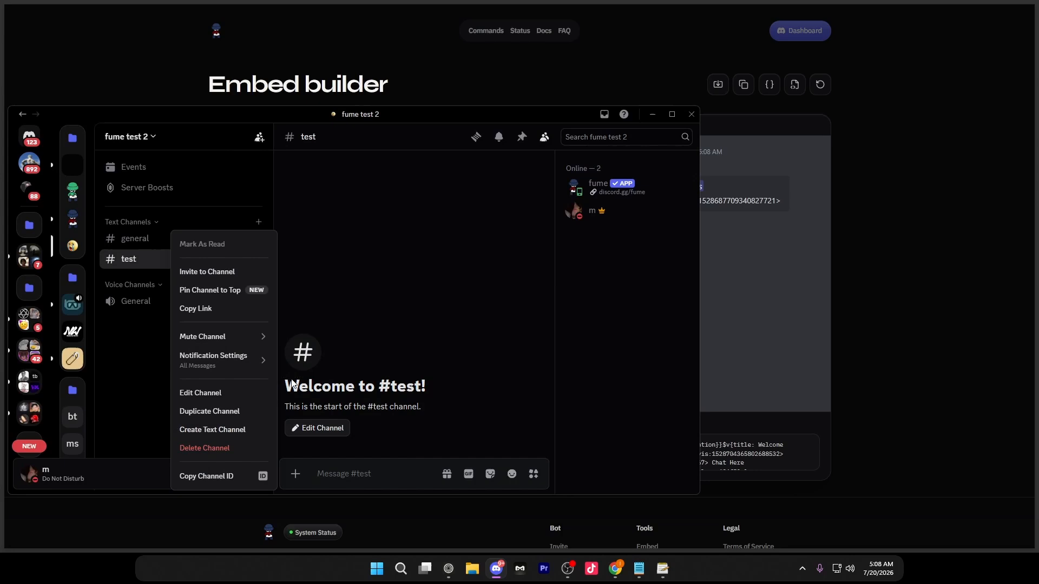
pyautogui.click(237, 479)
pyautogui.hotkey('alt', 'Tab')
pyautogui.doubleClick(280, 389)
pyautogui.hotkey('ctrl', 'v')
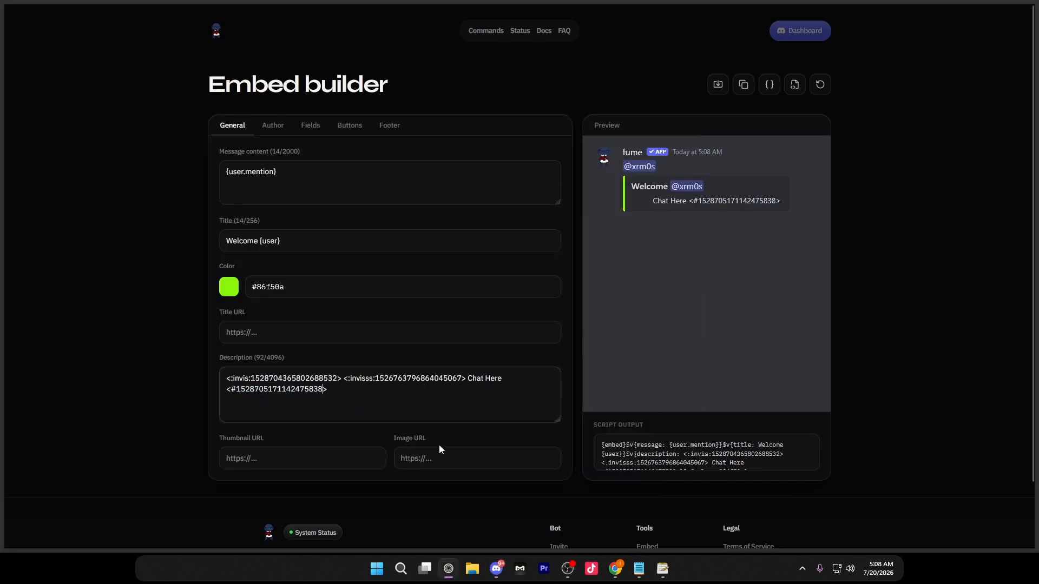
# - Post the updated embed code in Discord's #general with ,createembed and try out the embed's #test channel link
pyautogui.click(743, 84)
pyautogui.click(496, 568)
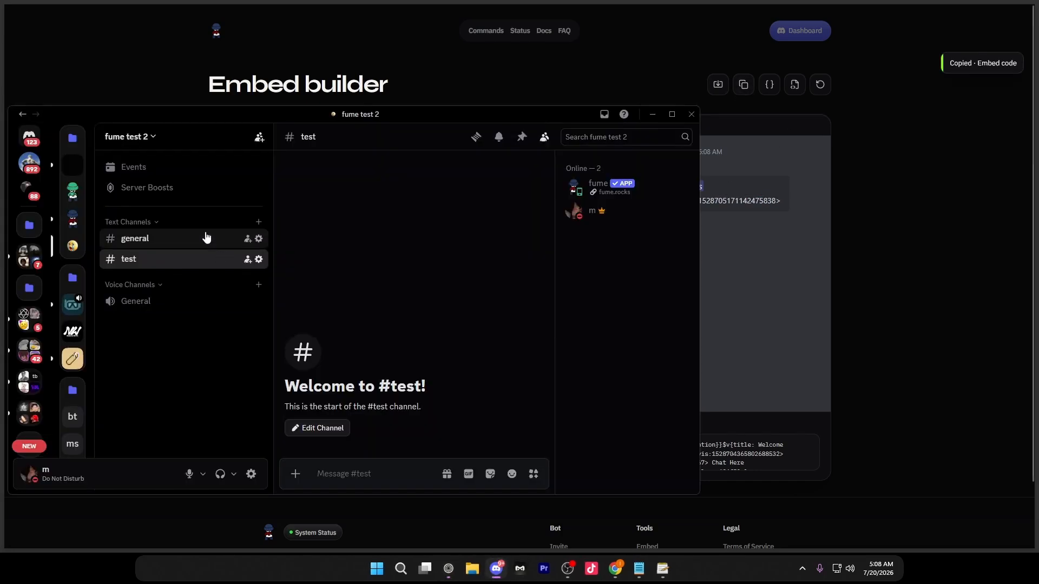
pyautogui.click(135, 239)
pyautogui.write(',createembed')
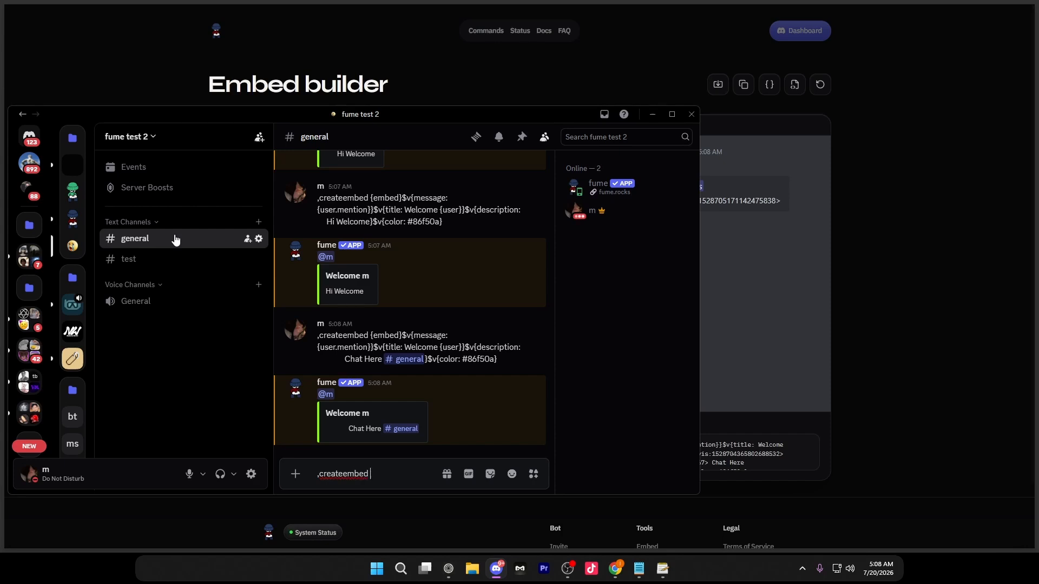
pyautogui.hotkey('ctrl', 'v')
pyautogui.press('Return')
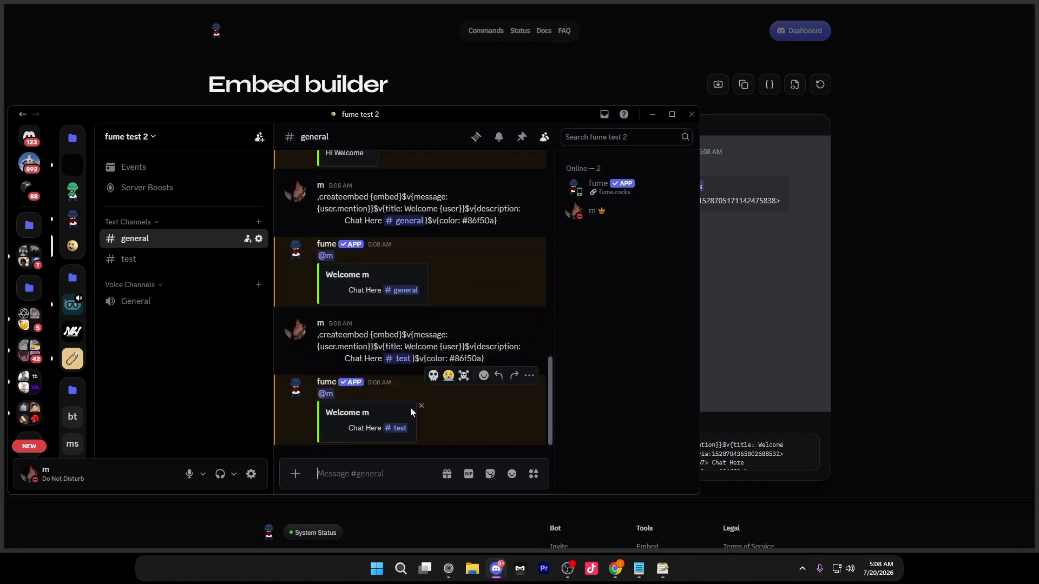
pyautogui.click(395, 430)
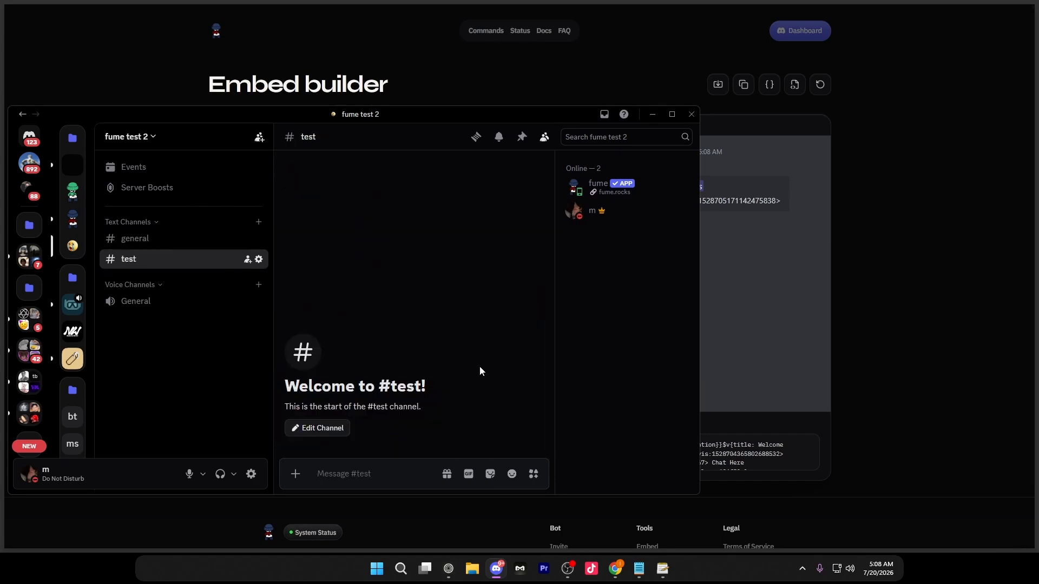
pyautogui.click(169, 241)
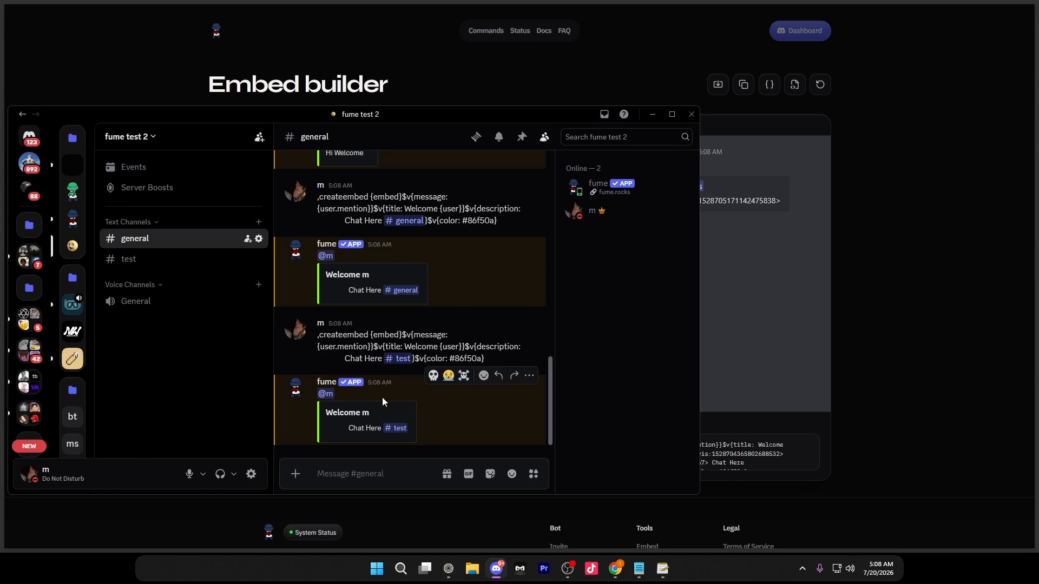
pyautogui.rightClick(126, 242)
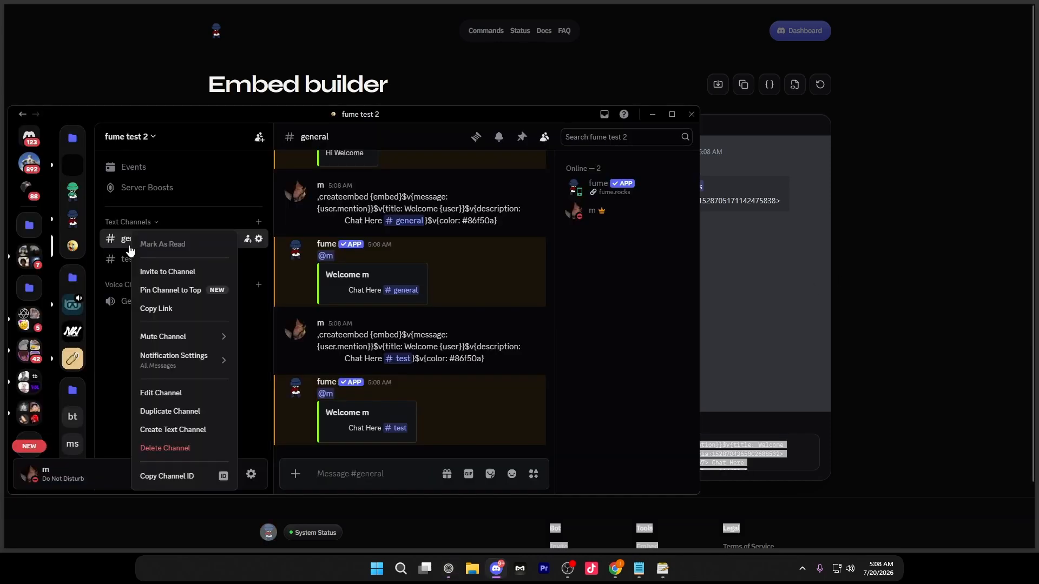
pyautogui.click(164, 476)
pyautogui.moveTo(775, 201); pyautogui.dragTo(766, 201)
pyautogui.doubleClick(265, 390)
pyautogui.hotkey('ctrl', 'v')
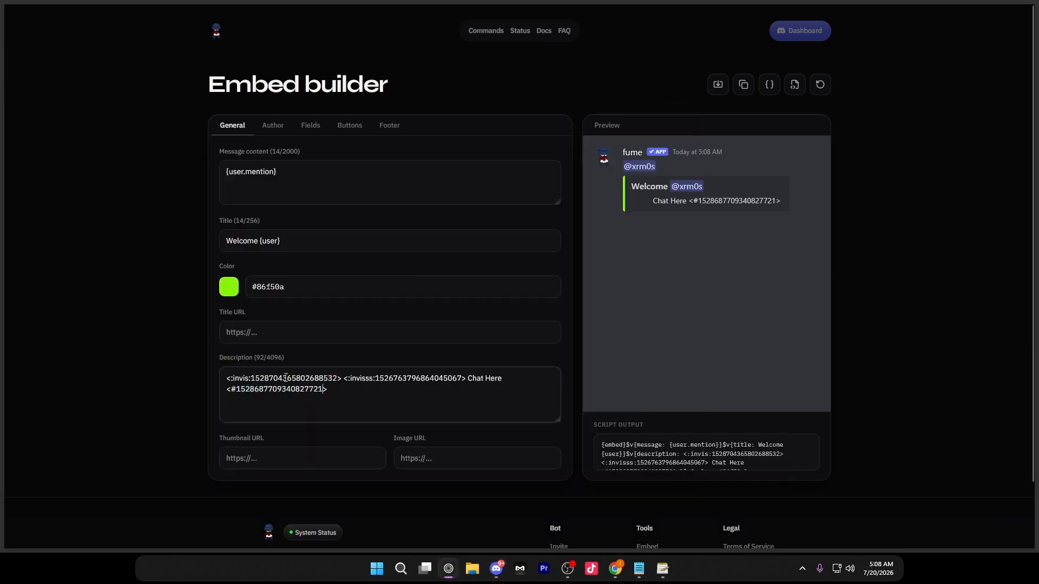
# - Open the emoji.gg website in a new browser tab
pyautogui.click(468, 378)
pyautogui.moveTo(2, 100)
pyautogui.click(69, 94)
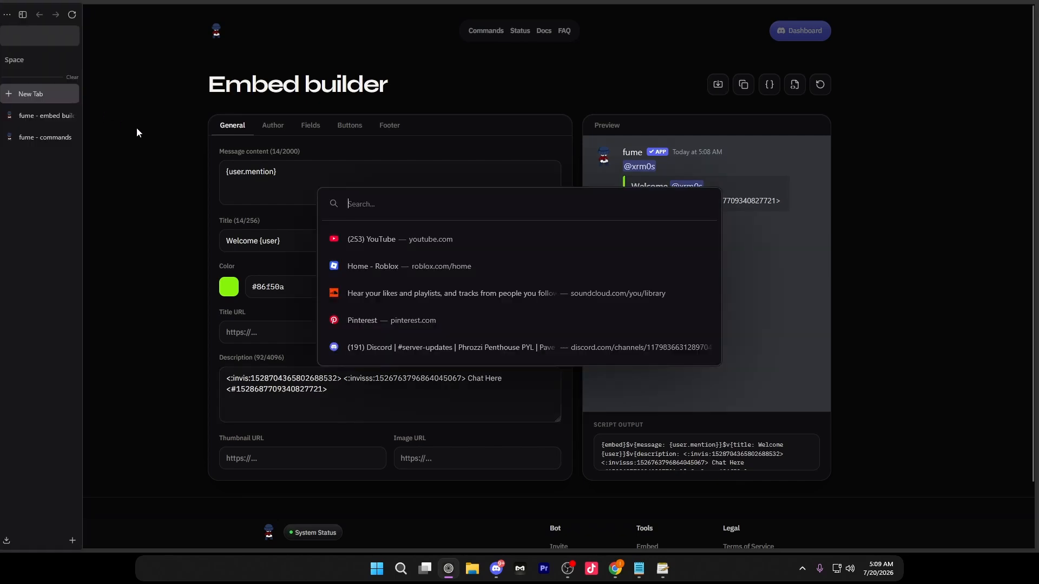
pyautogui.click(136, 128)
pyautogui.click(50, 94)
pyautogui.write('emoji.gg')
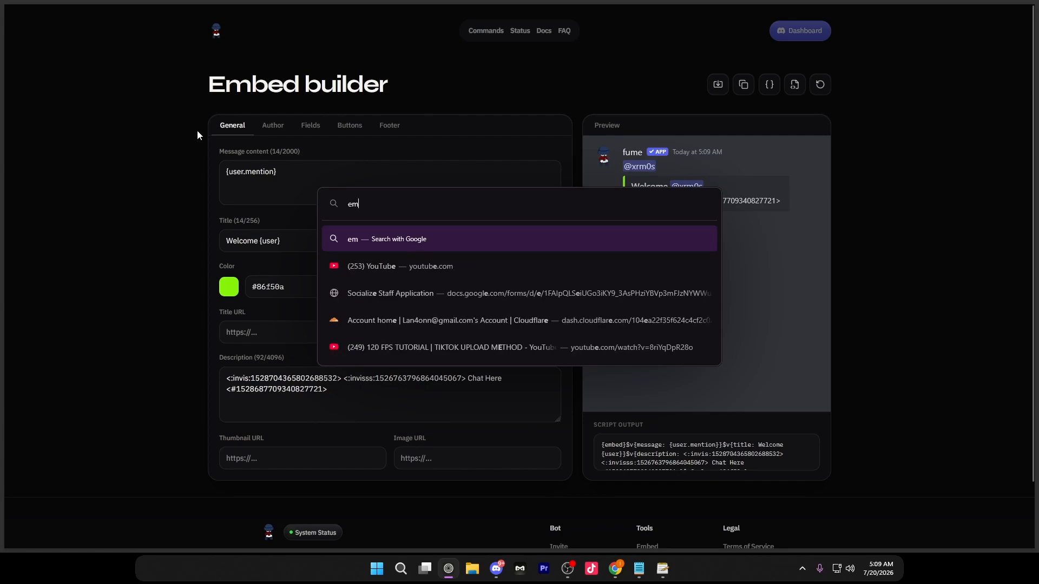
pyautogui.press('Return')
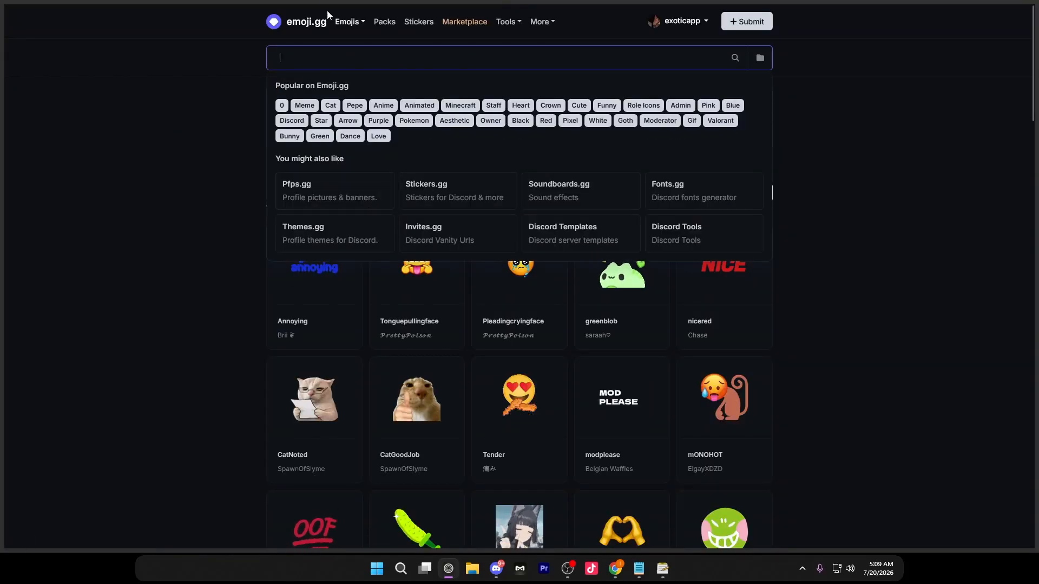
# - Search emoji.gg for "chat bubble" and download the speechbubble_what emoji
pyautogui.write('chat bub')
pyautogui.write('le')
pyautogui.press('Return')
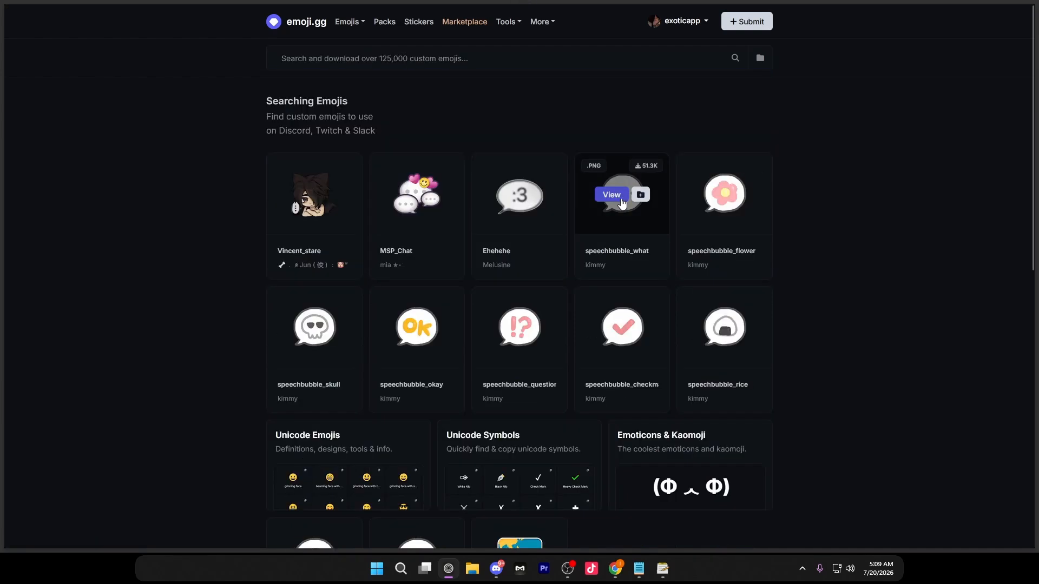
pyautogui.click(617, 200)
pyautogui.click(374, 202)
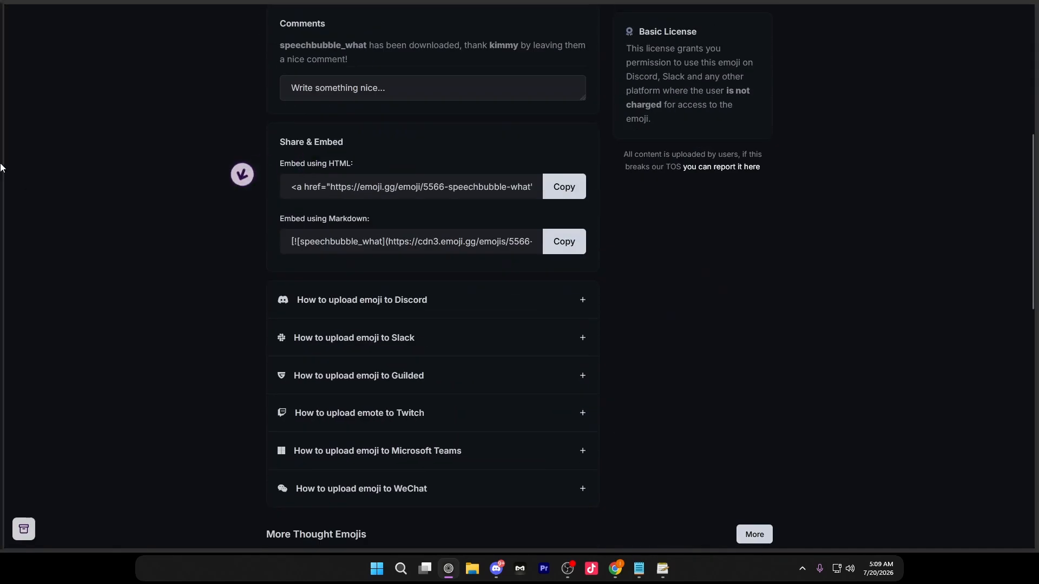
# - Switch to Discord and upload the downloaded speech bubble image to the fume test 2 server as an emoji named "chat"
pyautogui.moveTo(1, 166)
pyautogui.click(25, 141)
pyautogui.click(495, 568)
pyautogui.click(512, 478)
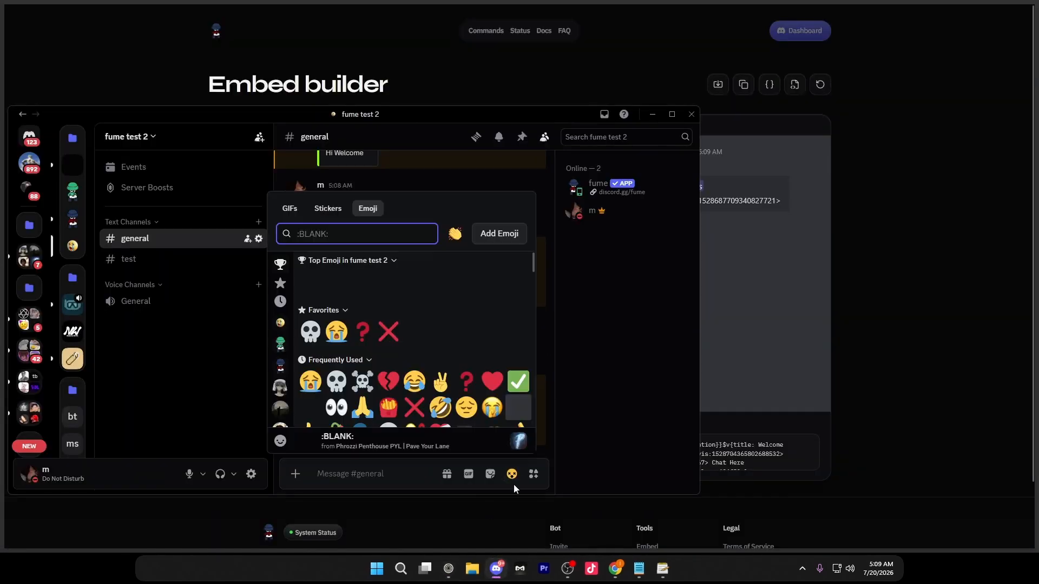
pyautogui.click(505, 233)
pyautogui.doubleClick(292, 214)
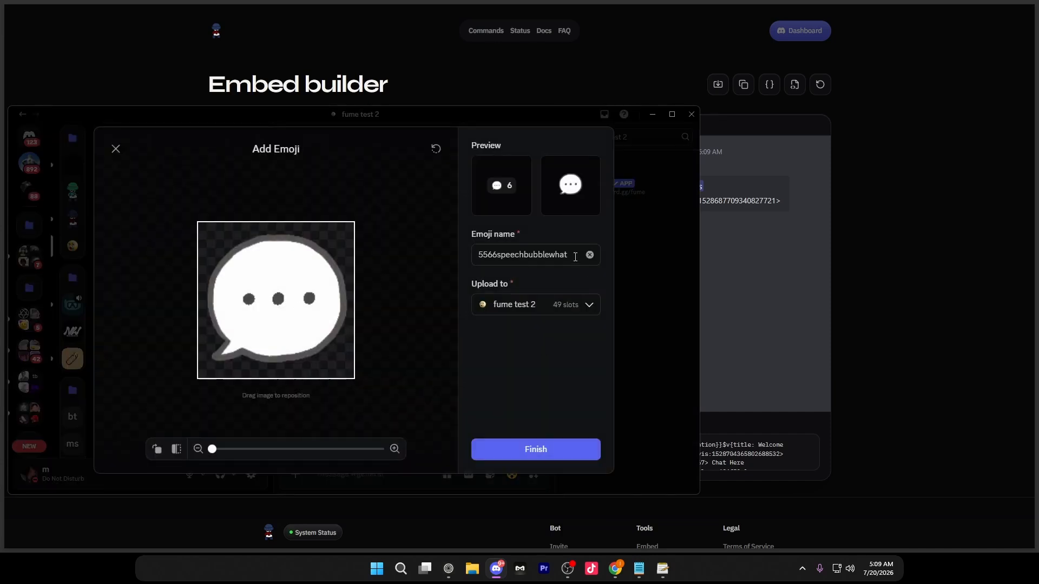
pyautogui.doubleClick(575, 257)
pyautogui.press('BackSpace')
pyautogui.write('chat')
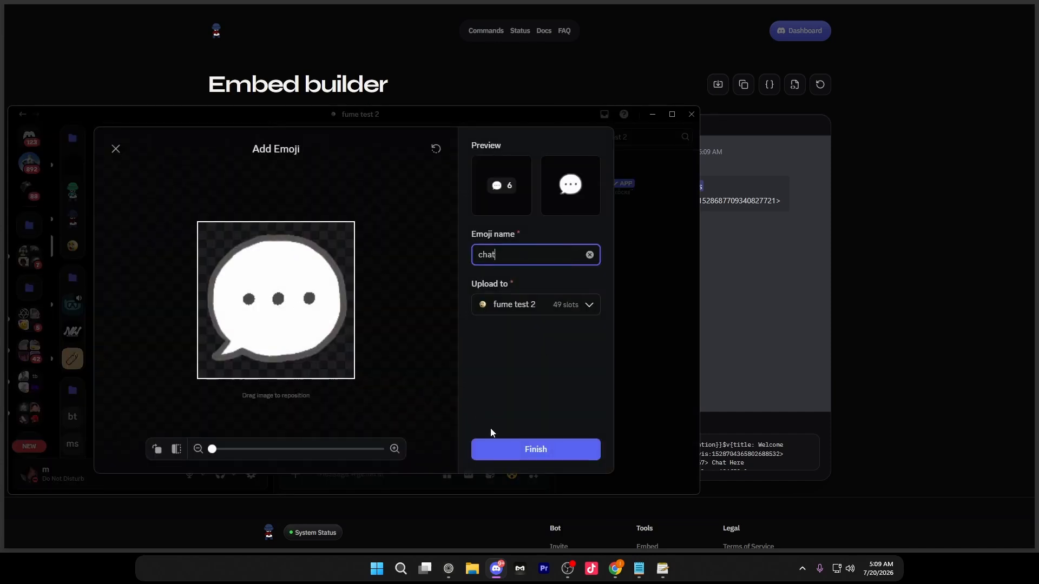
pyautogui.click(527, 444)
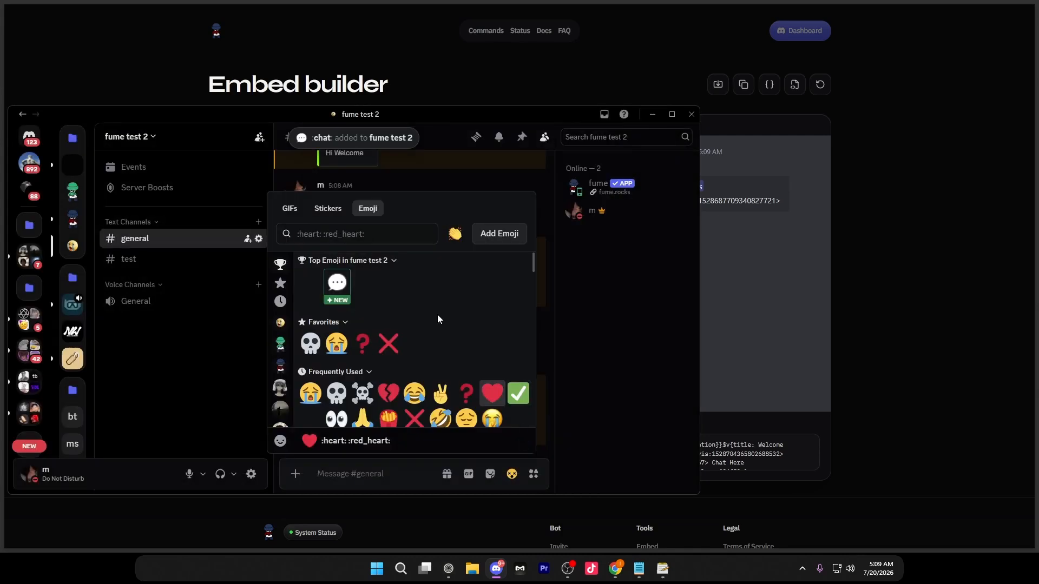
# - Copy the new chat emoji's ID in Discord and return to the embed builder's description
pyautogui.click(639, 343)
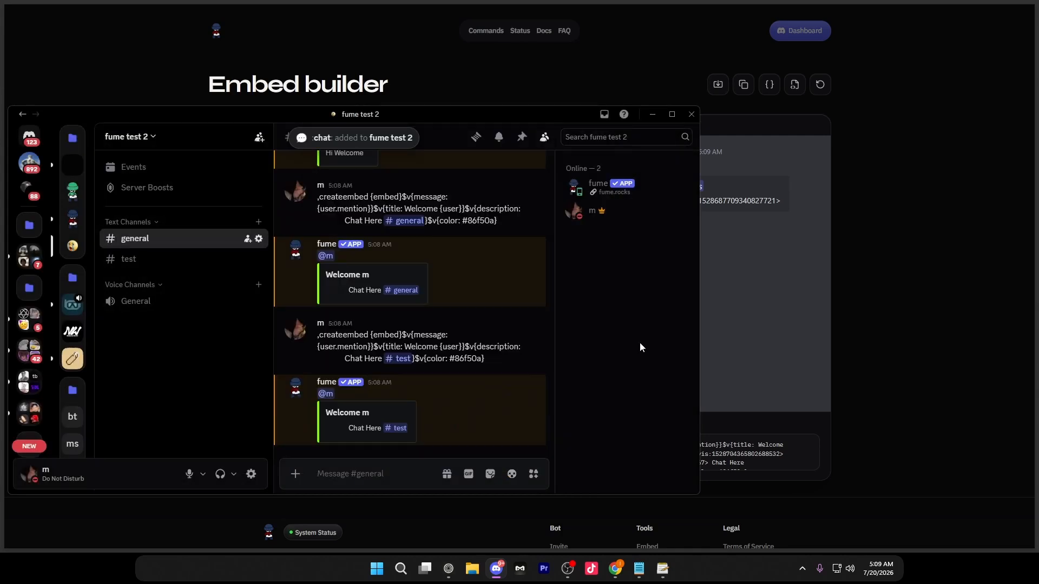
pyautogui.click(511, 474)
pyautogui.rightClick(313, 282)
pyautogui.click(356, 325)
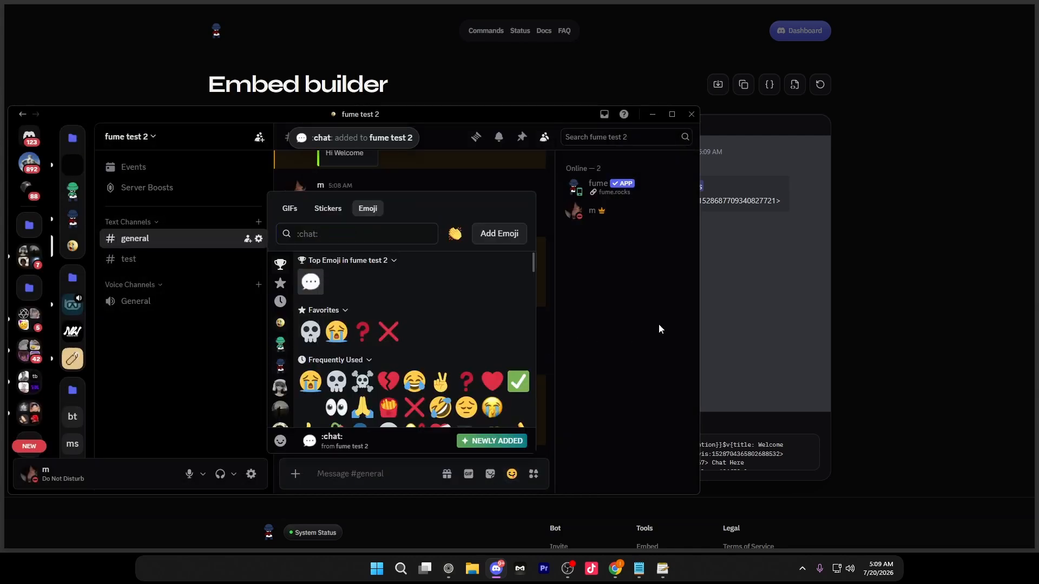
pyautogui.hotkey('alt', 'Tab')
pyautogui.click(326, 390)
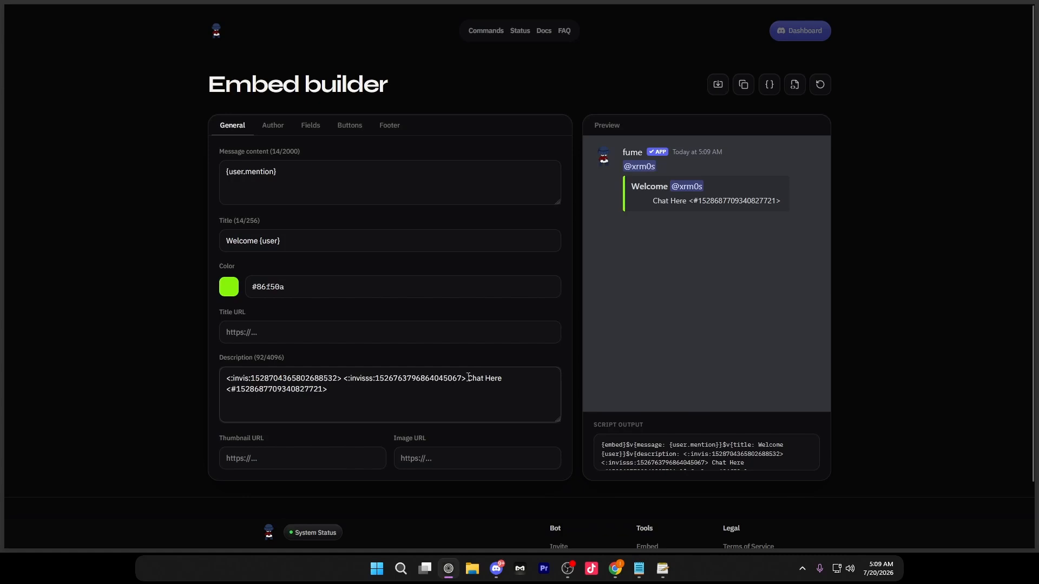
pyautogui.click(468, 378)
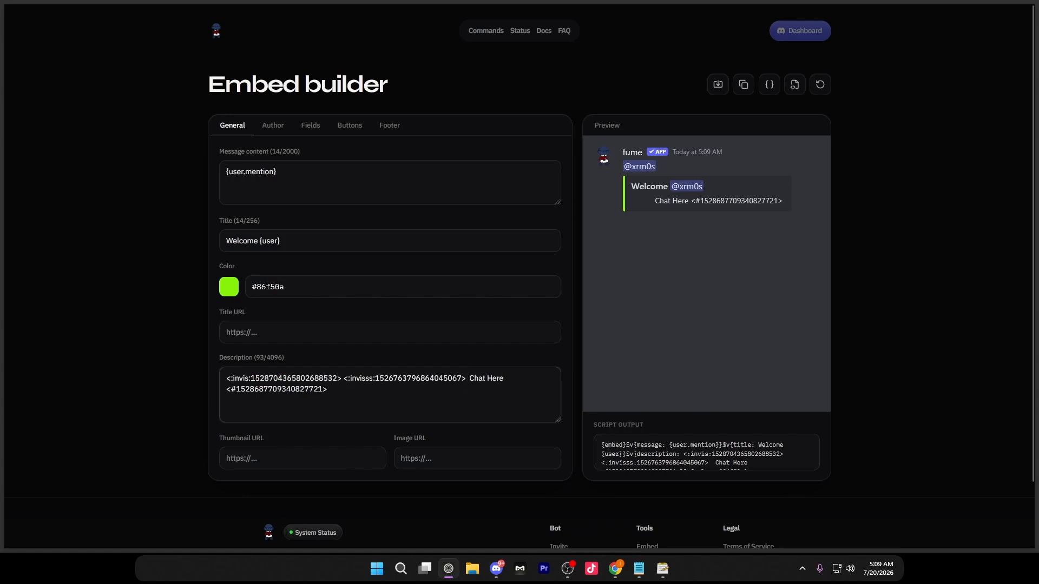
pyautogui.write('<chat')
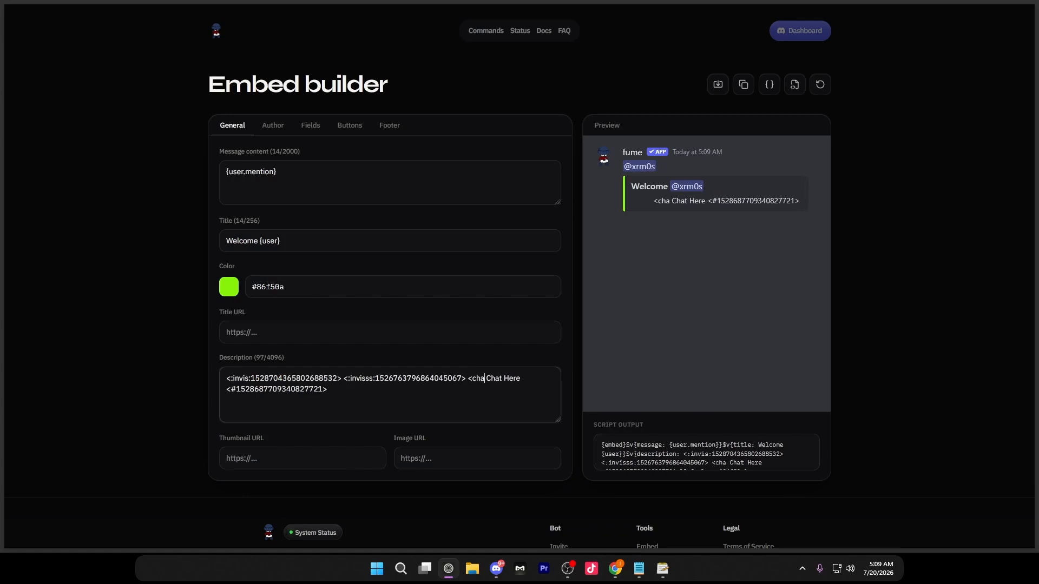
pyautogui.press('BackSpace')
pyautogui.press('BackSpace')
pyautogui.press('BackSpace')
pyautogui.press('BackSpace')
pyautogui.write(':')
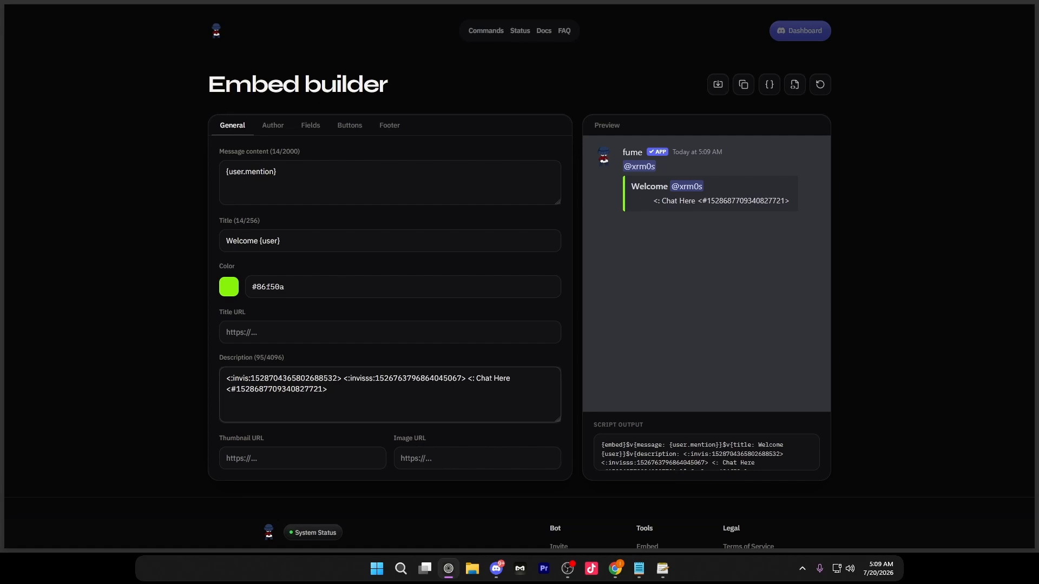
pyautogui.write('chat:')
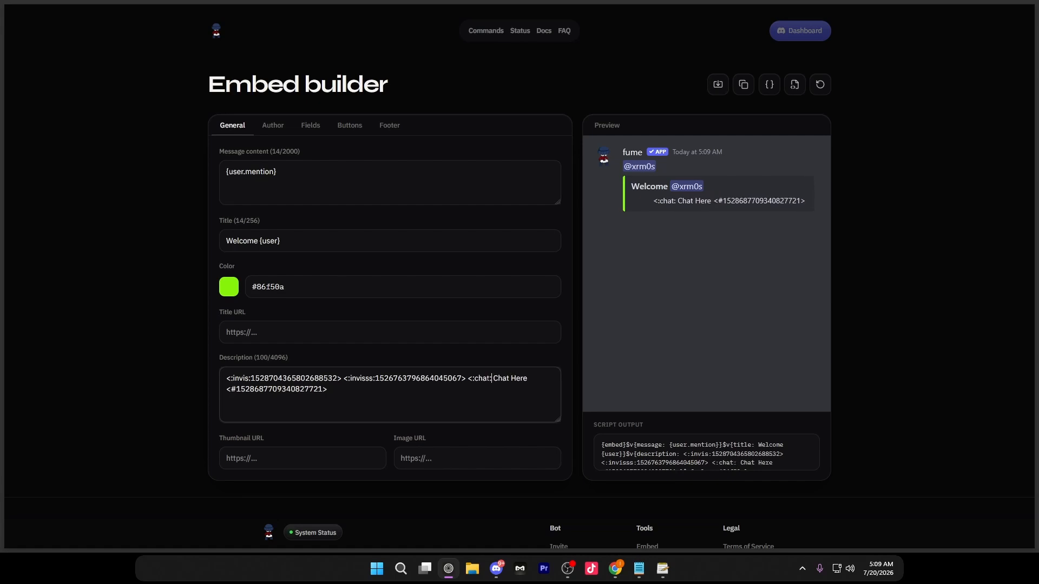
pyautogui.hotkey('ctrl', 'v')
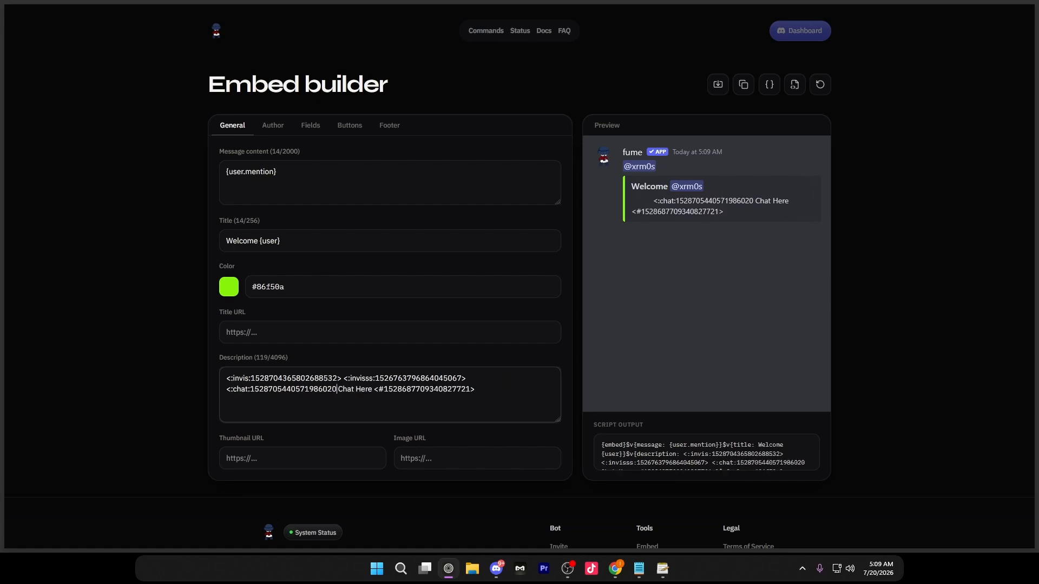
pyautogui.write('>')
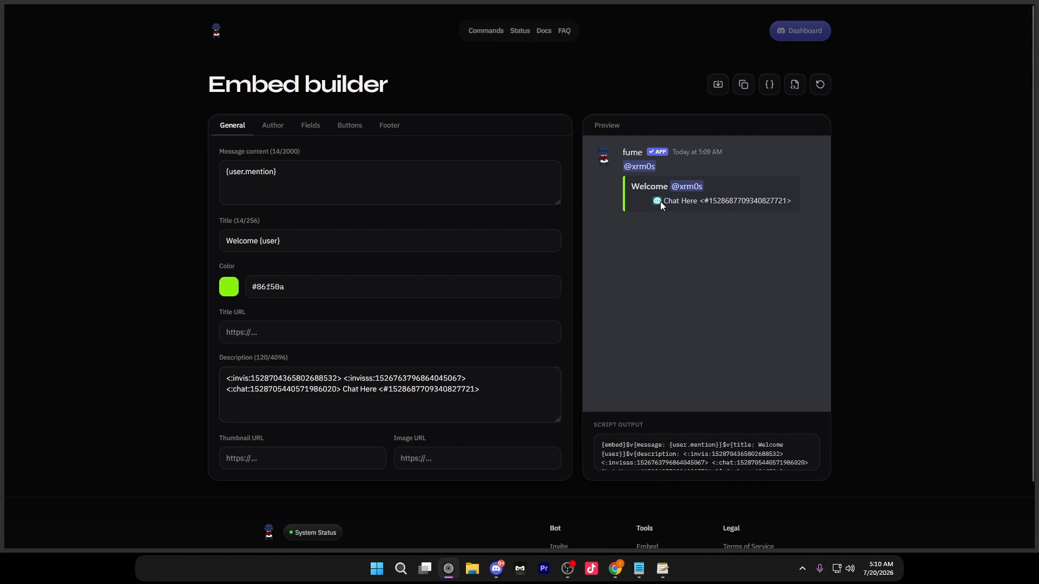
pyautogui.click(496, 568)
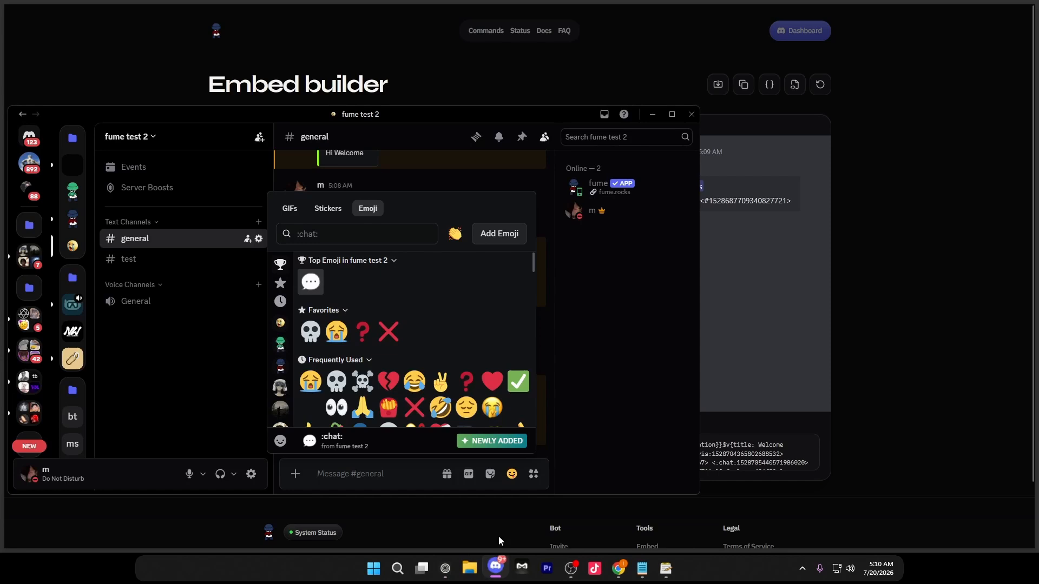
pyautogui.click(573, 216)
pyautogui.click(653, 114)
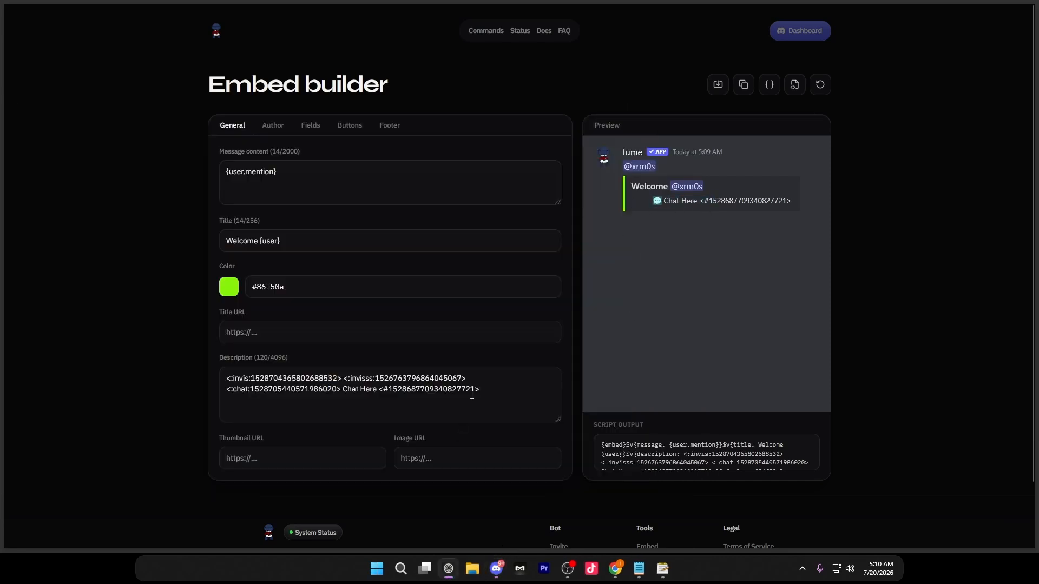
pyautogui.click(493, 397)
pyautogui.press('Return')
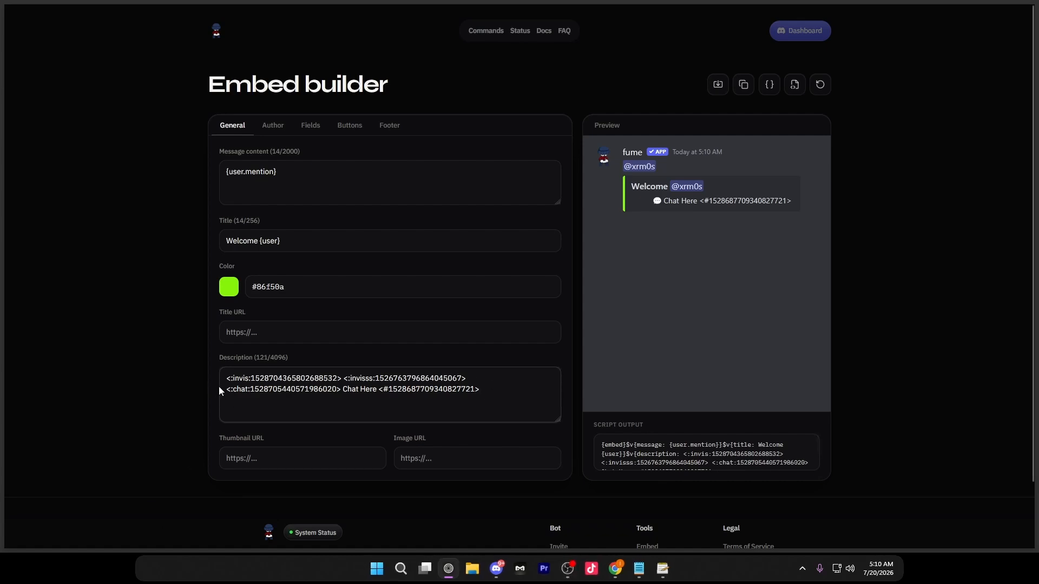
pyautogui.moveTo(239, 378); pyautogui.dragTo(342, 378)
pyautogui.hotkey('ctrl', 'c')
pyautogui.click(346, 404)
pyautogui.hotkey('ctrl', 'v')
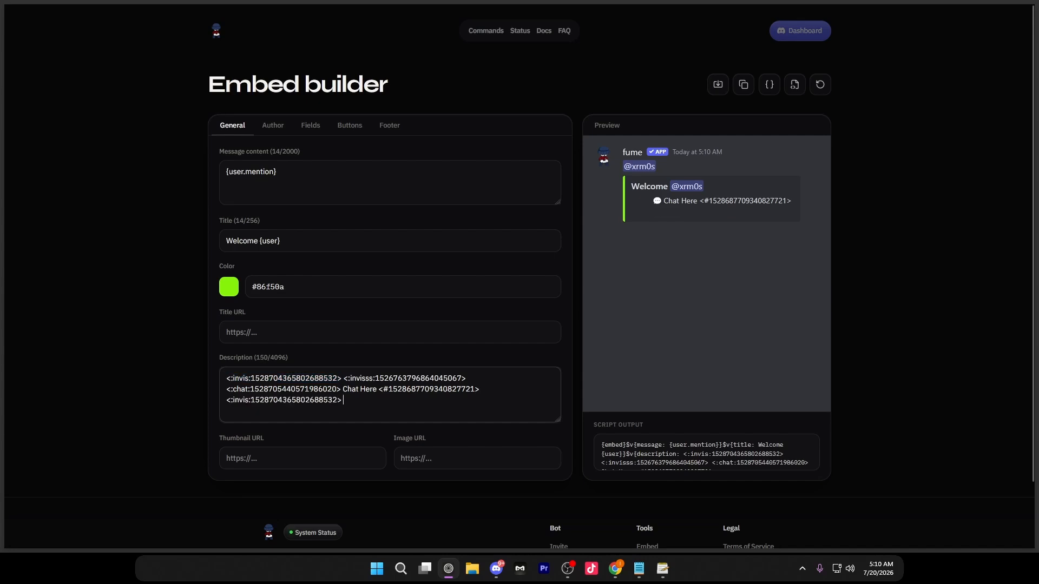
pyautogui.hotkey('ctrl', 'v')
pyautogui.write('Make ')
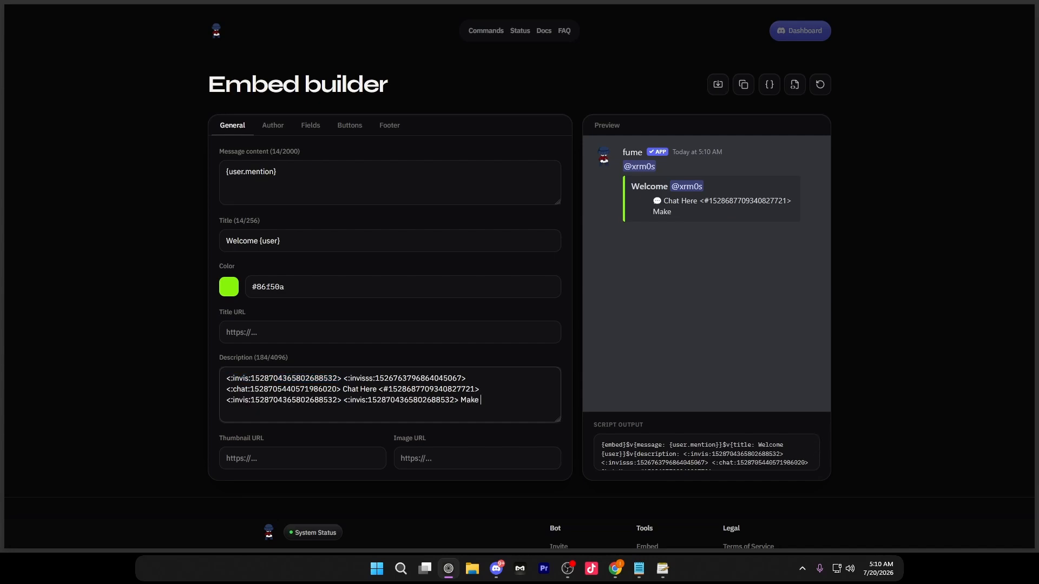
pyautogui.write('A Call Here:')
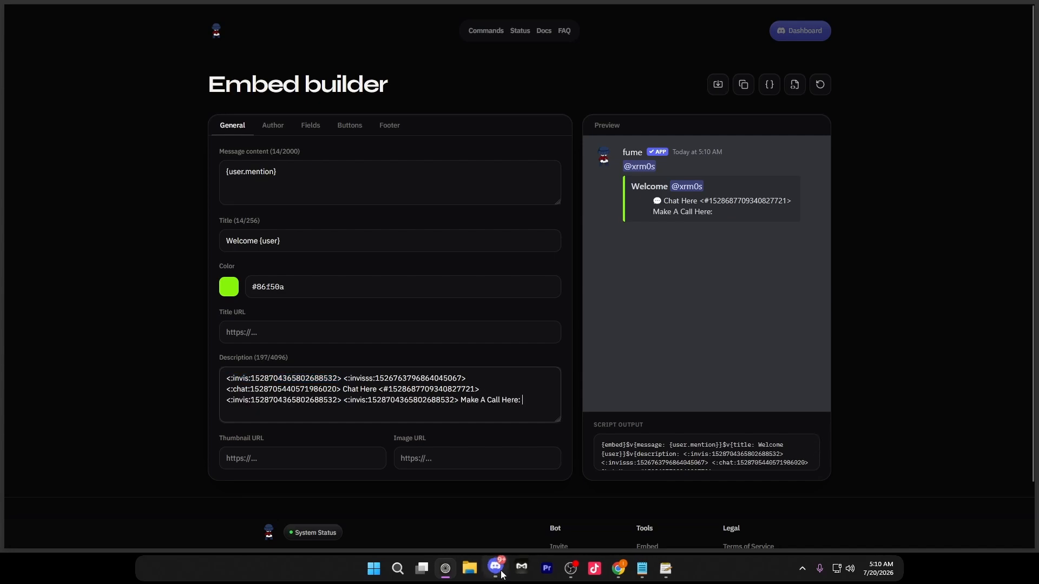
pyautogui.click(496, 568)
pyautogui.rightClick(150, 304)
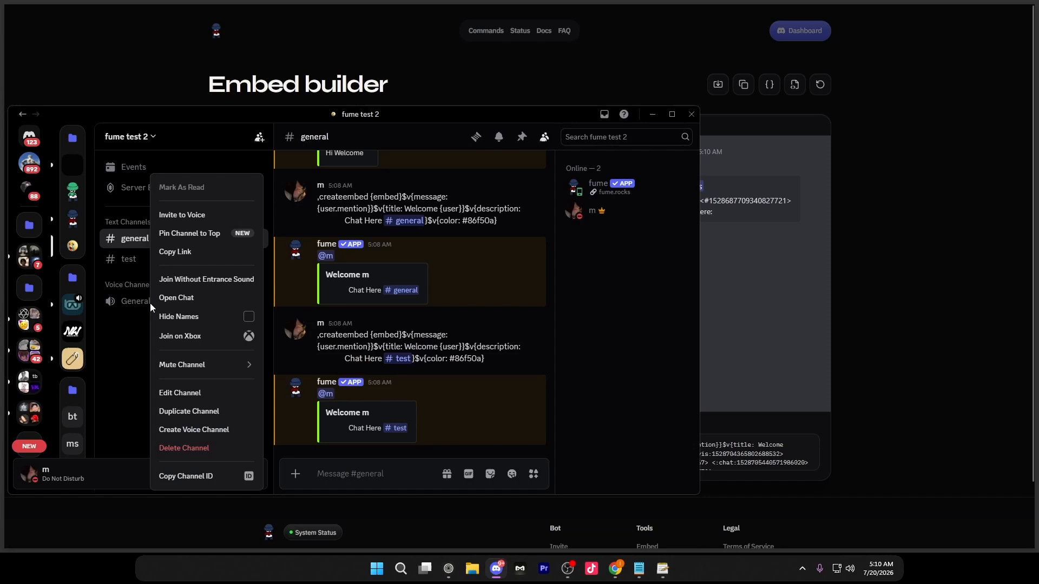
pyautogui.click(204, 475)
pyautogui.hotkey('alt', 'Tab')
pyautogui.write('<#')
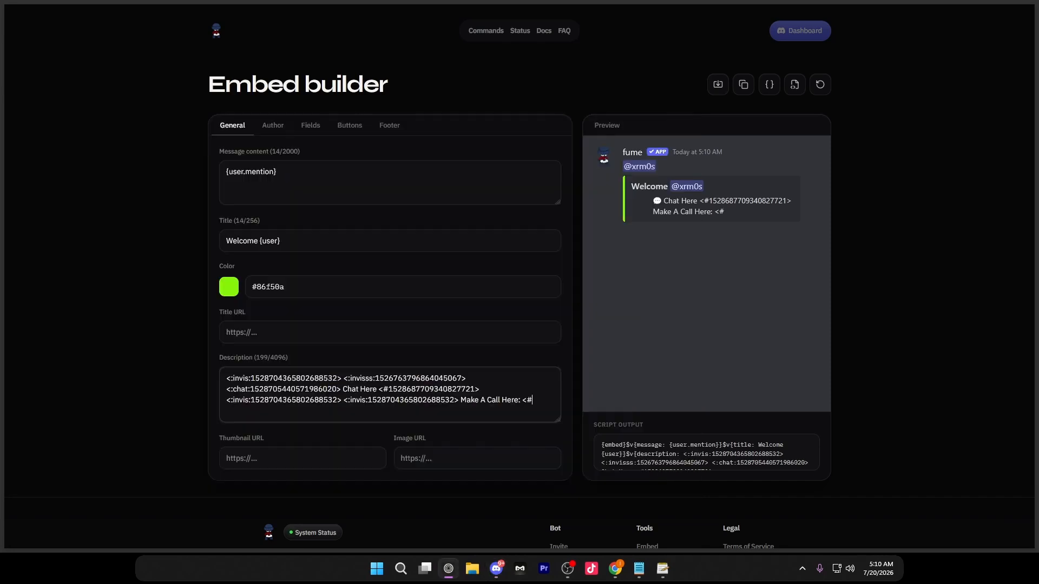
pyautogui.hotkey('ctrl', 'v')
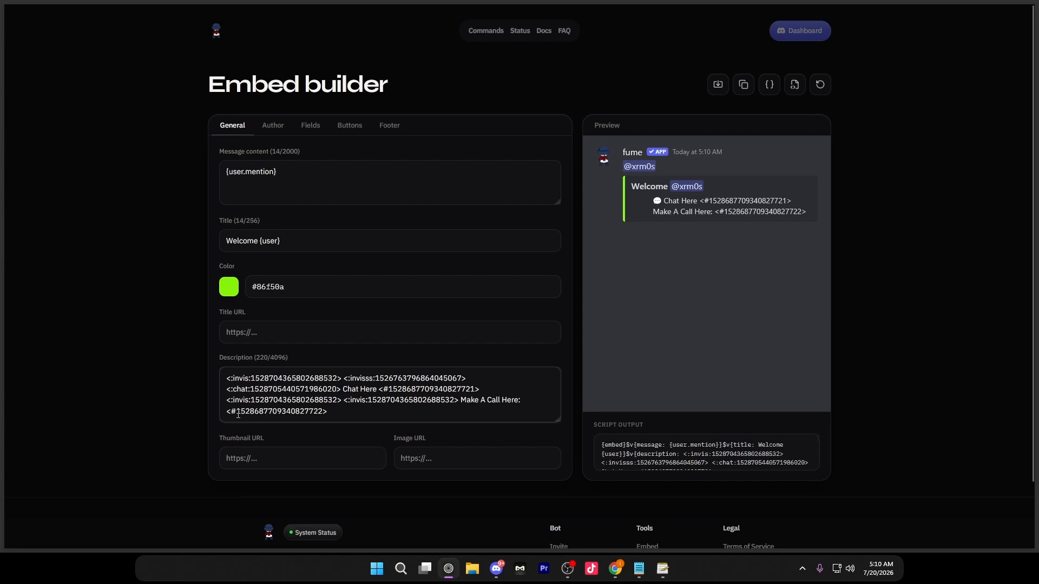
# - Return to emoji.gg's custom emojis and search for "microphone"
pyautogui.click(23, 108)
pyautogui.scroll(7, 313, 144)
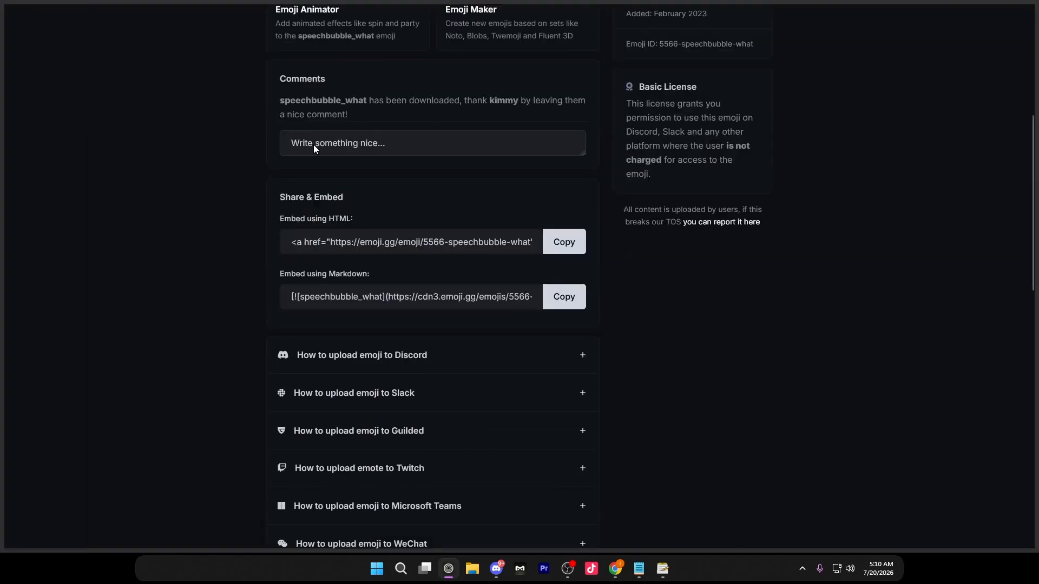
pyautogui.click(349, 23)
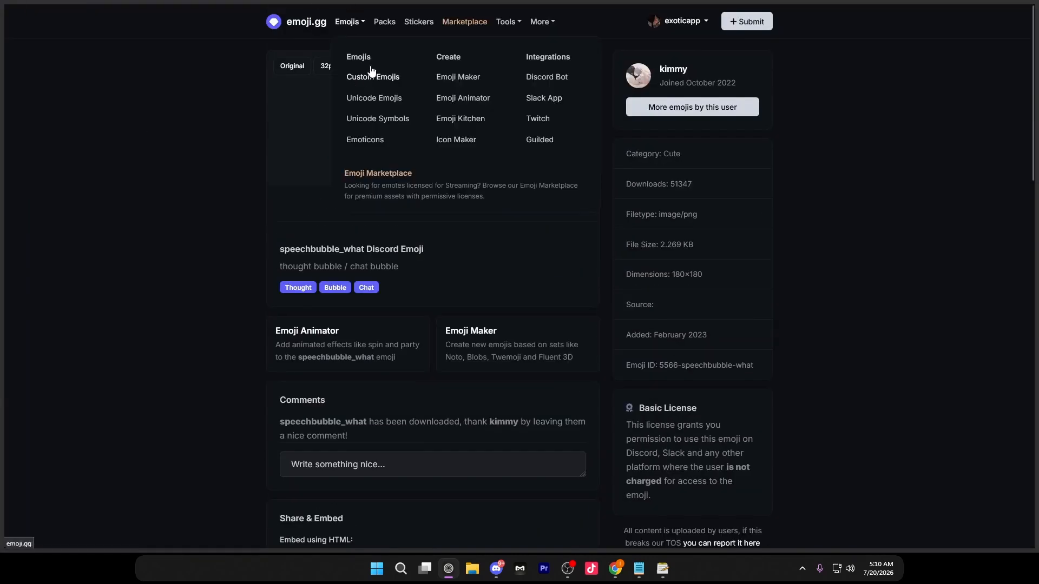
pyautogui.click(372, 75)
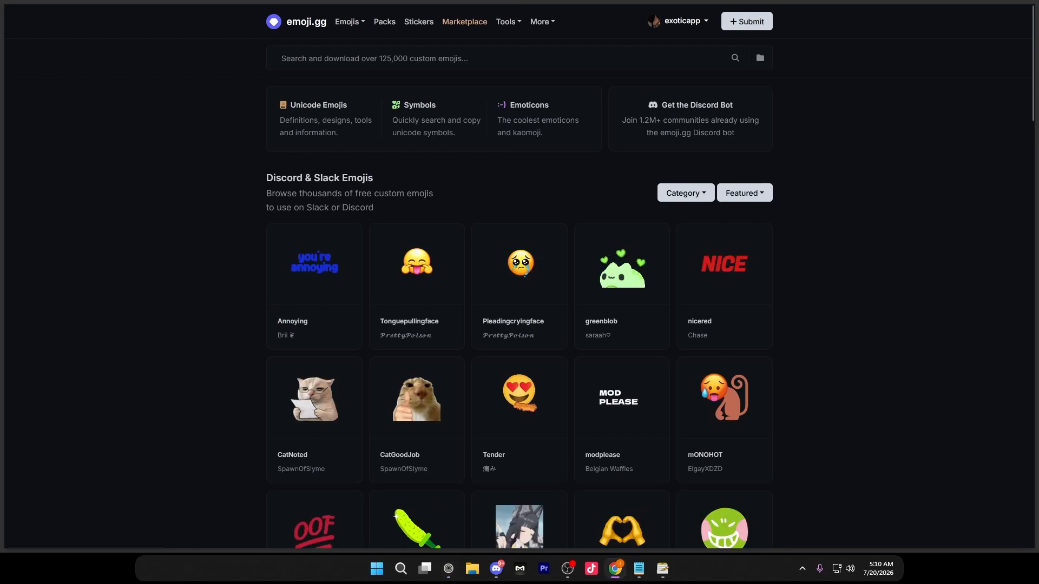
pyautogui.click(400, 68)
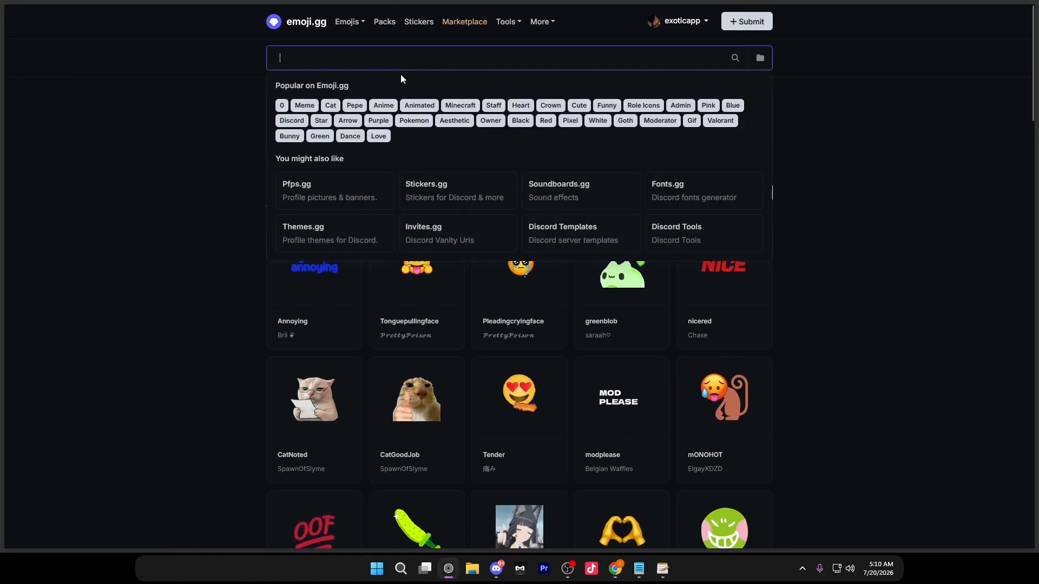
pyautogui.write('microphone')
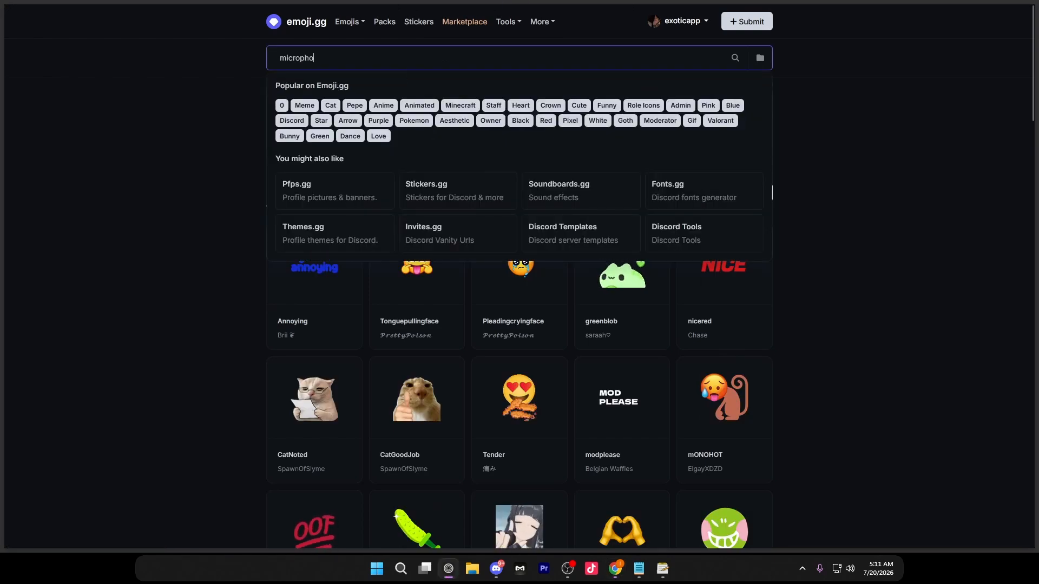
pyautogui.press('Return')
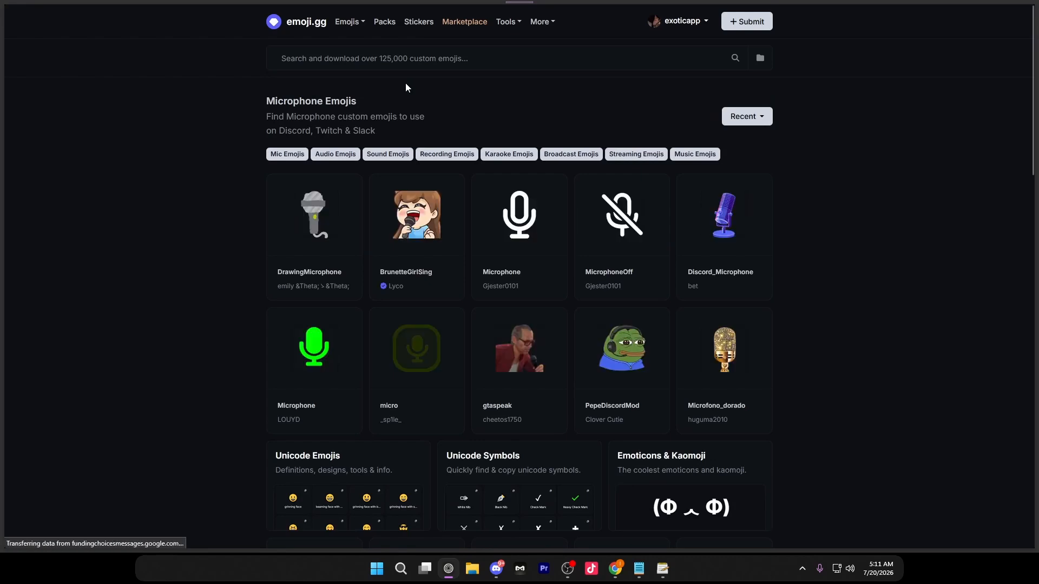
# - Download the green Microphone emoji by LOUYD from the search results and close the emoji page
pyautogui.scroll(-5, 438, 241)
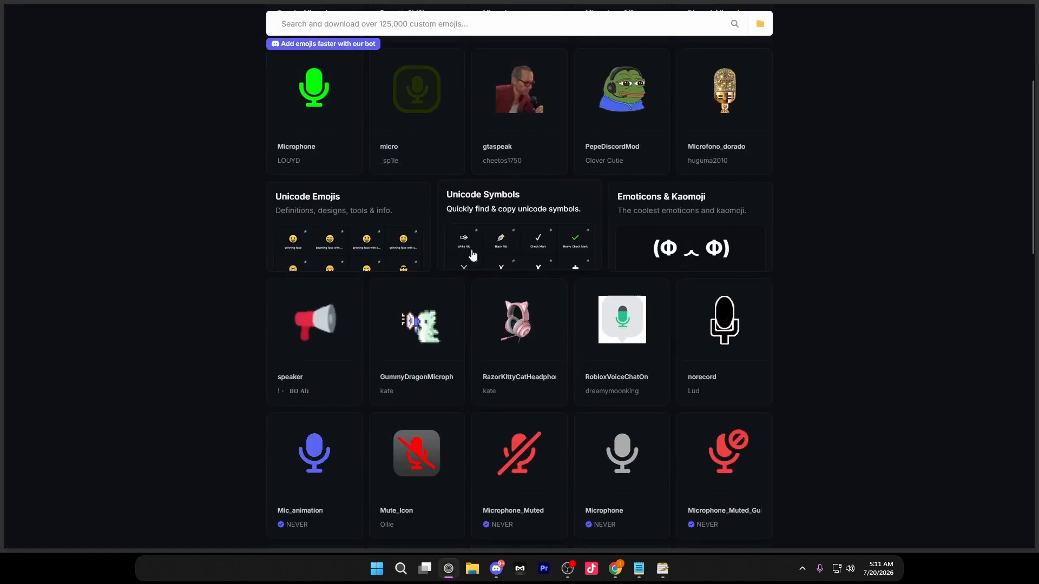
pyautogui.scroll(3, 309, 278)
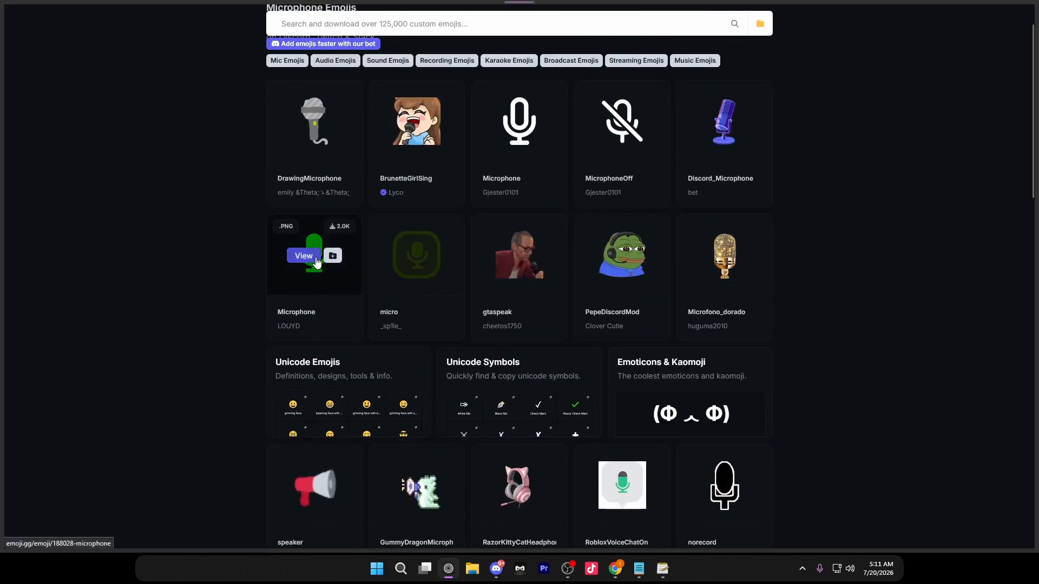
pyautogui.click(313, 258)
pyautogui.click(384, 206)
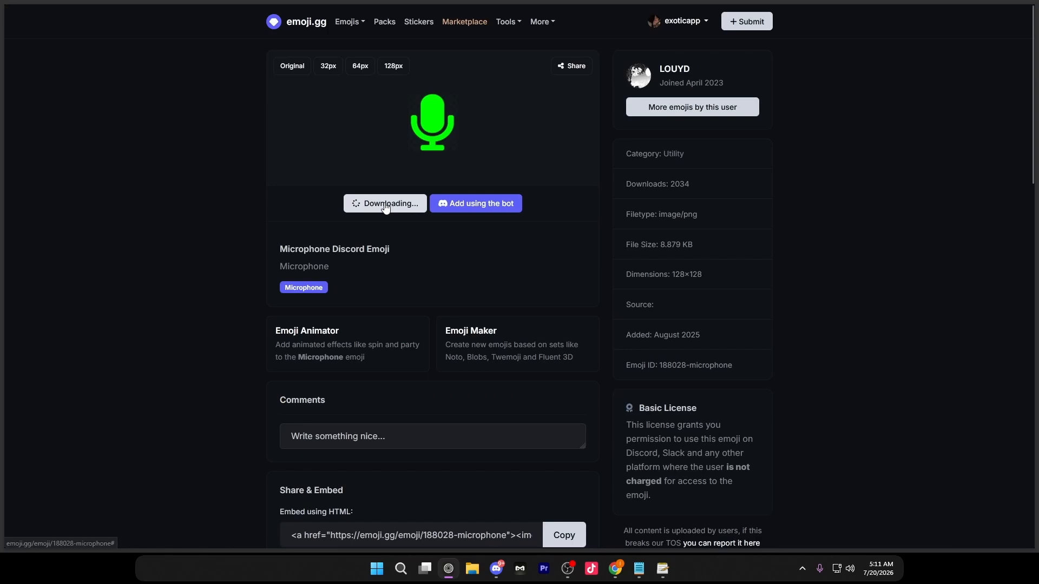
pyautogui.hotkey('ctrl', 'w')
# - Upload 188028-microphone.png in Discord as a custom emoji for fume test 2, named microphone_green
pyautogui.click(496, 569)
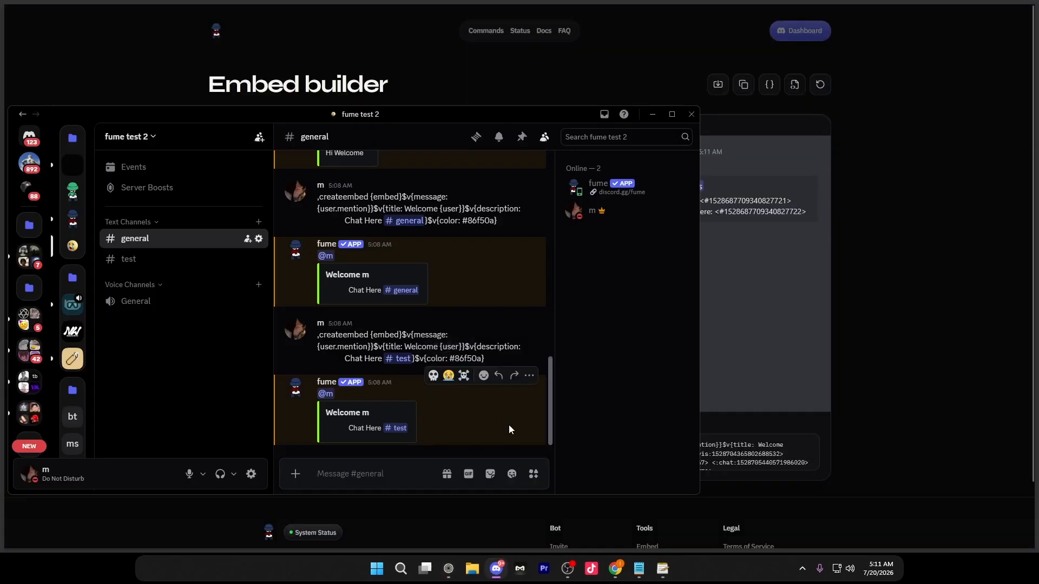
pyautogui.click(511, 476)
pyautogui.click(499, 233)
pyautogui.doubleClick(277, 217)
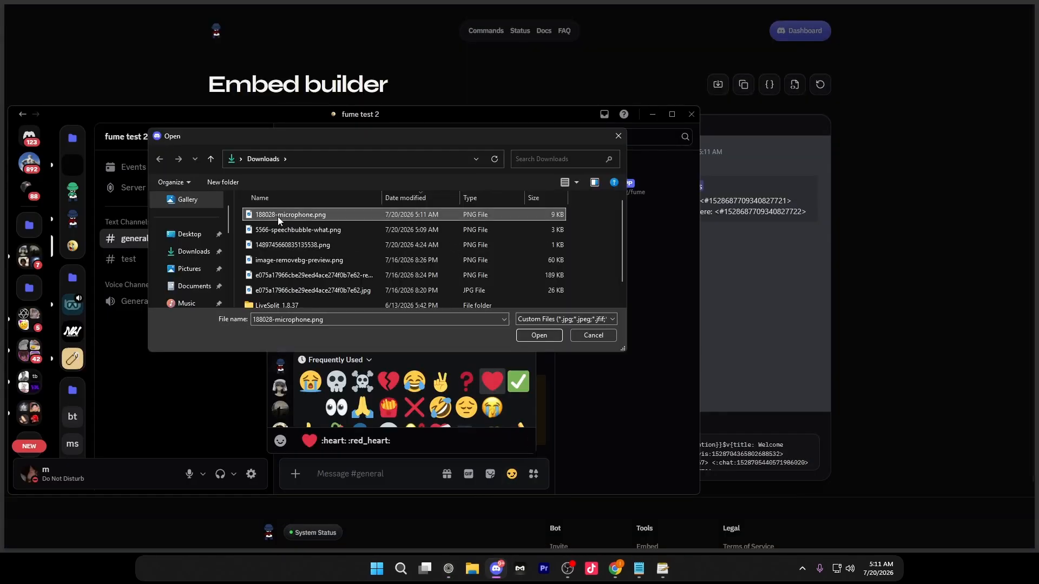
pyautogui.doubleClick(560, 263)
pyautogui.write('mic')
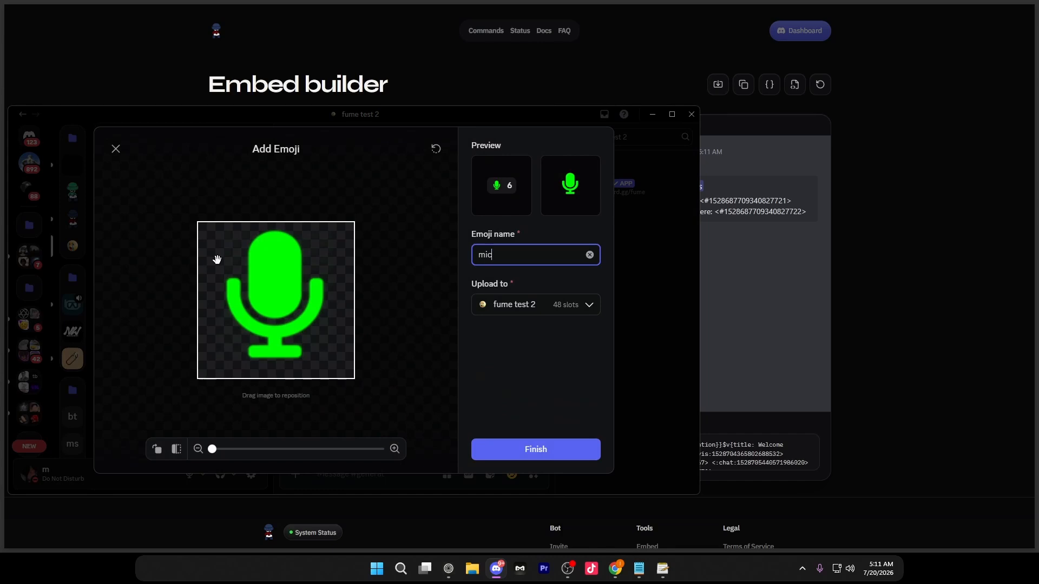
pyautogui.write('rophone_grteen')
pyautogui.click(561, 449)
pyautogui.rightClick(362, 282)
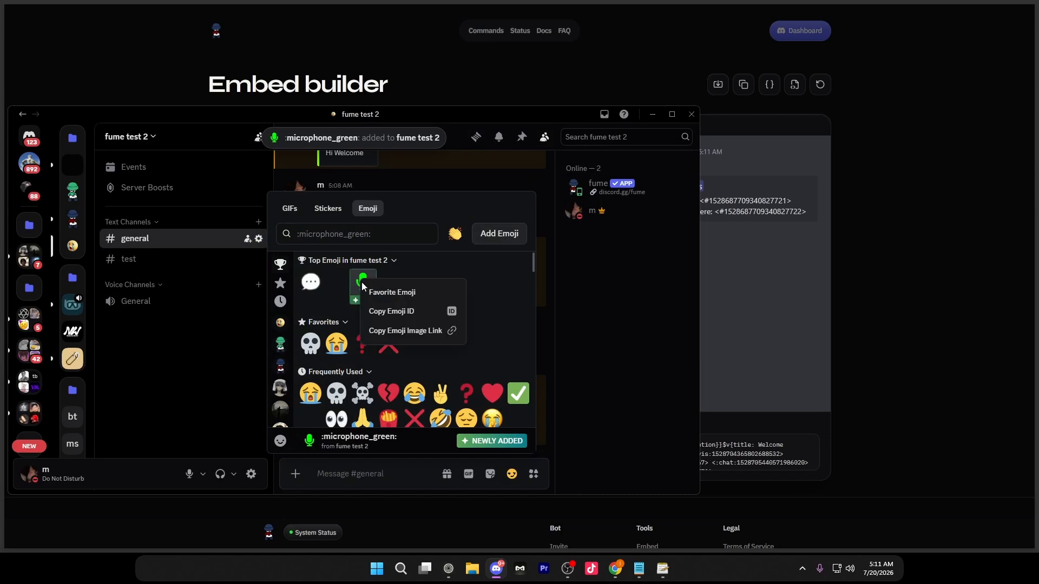
pyautogui.click(411, 309)
pyautogui.click(822, 317)
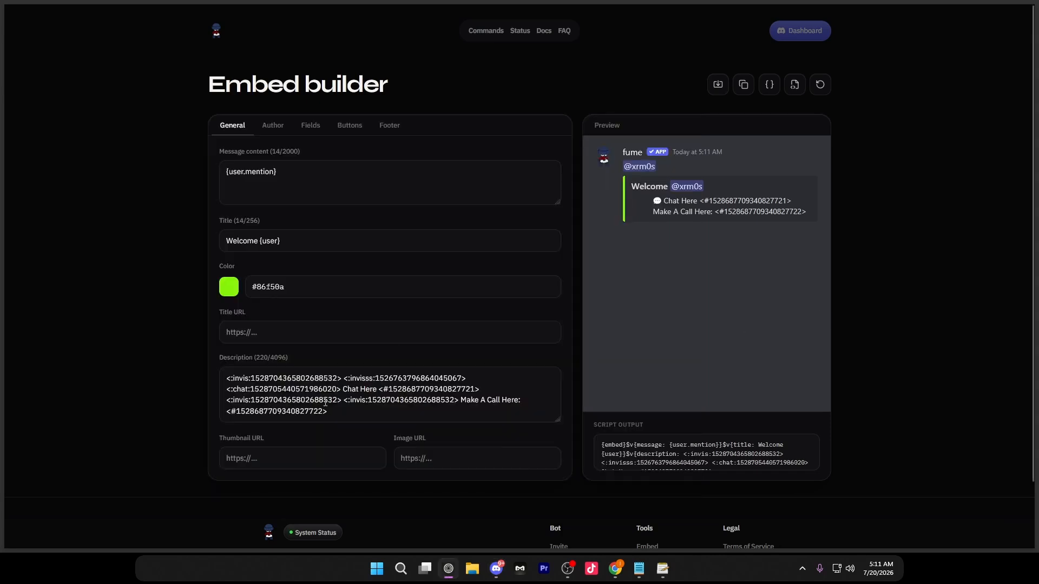
pyautogui.click(424, 410)
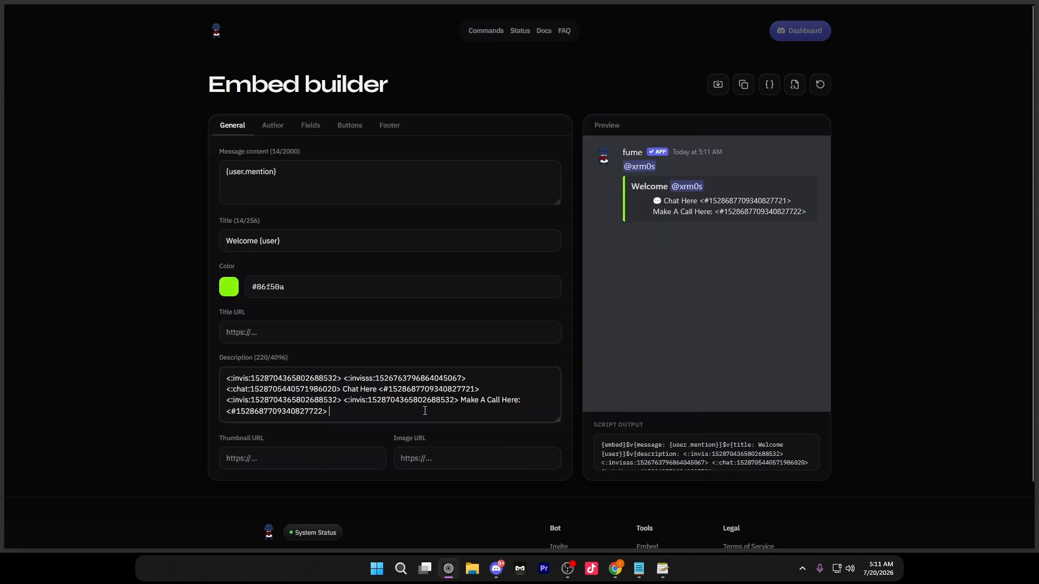
pyautogui.click(458, 400)
pyautogui.write('<: ')
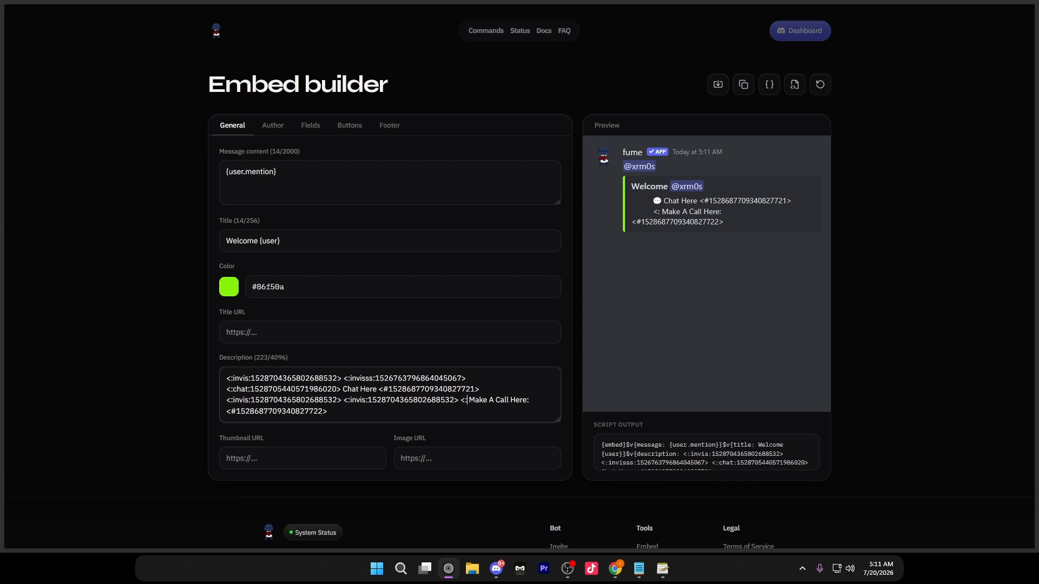
pyautogui.write('microphone_g')
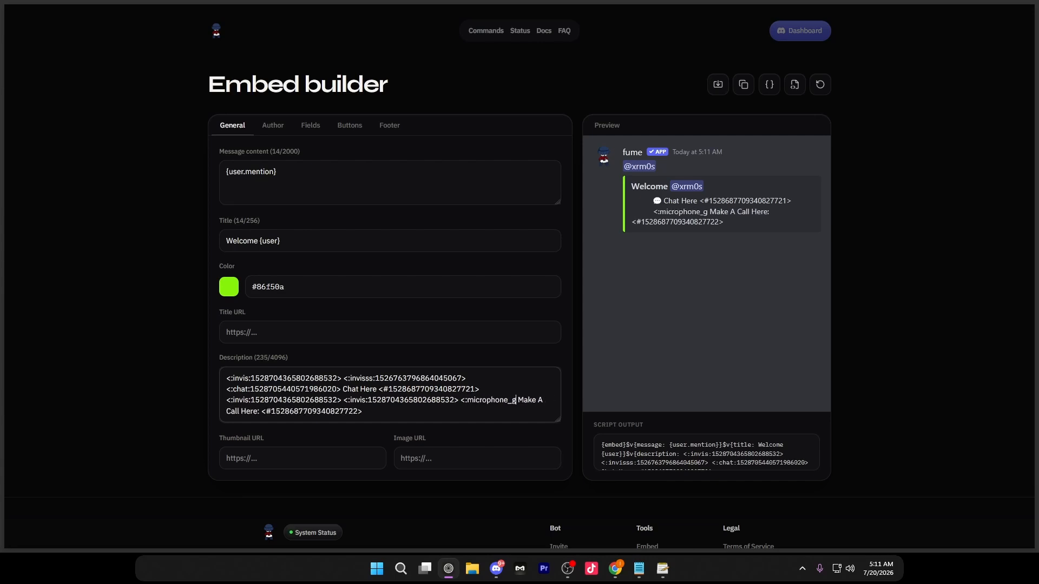
pyautogui.write('reen')
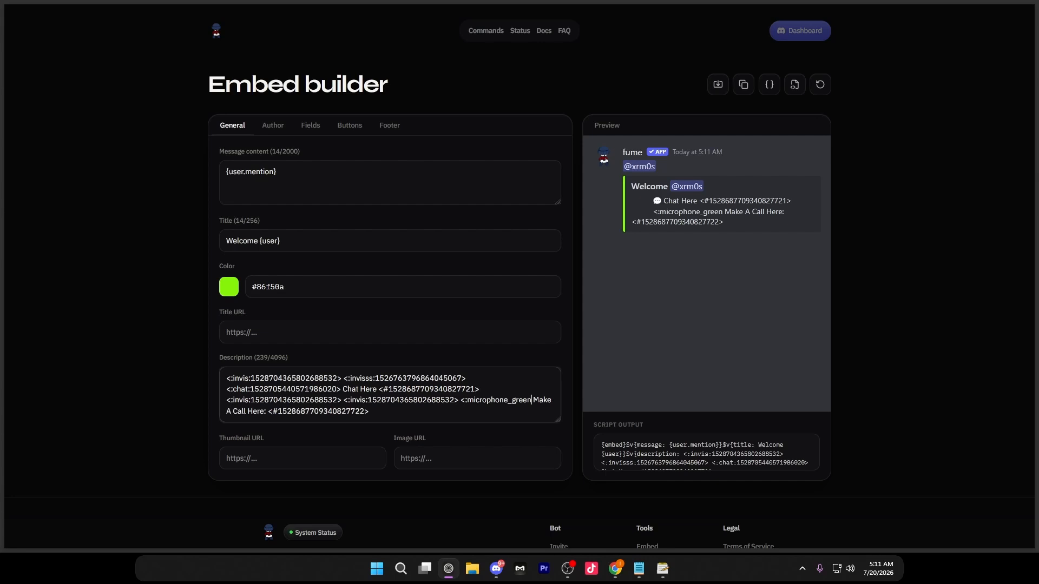
pyautogui.write(':')
pyautogui.hotkey('ctrl', 'v')
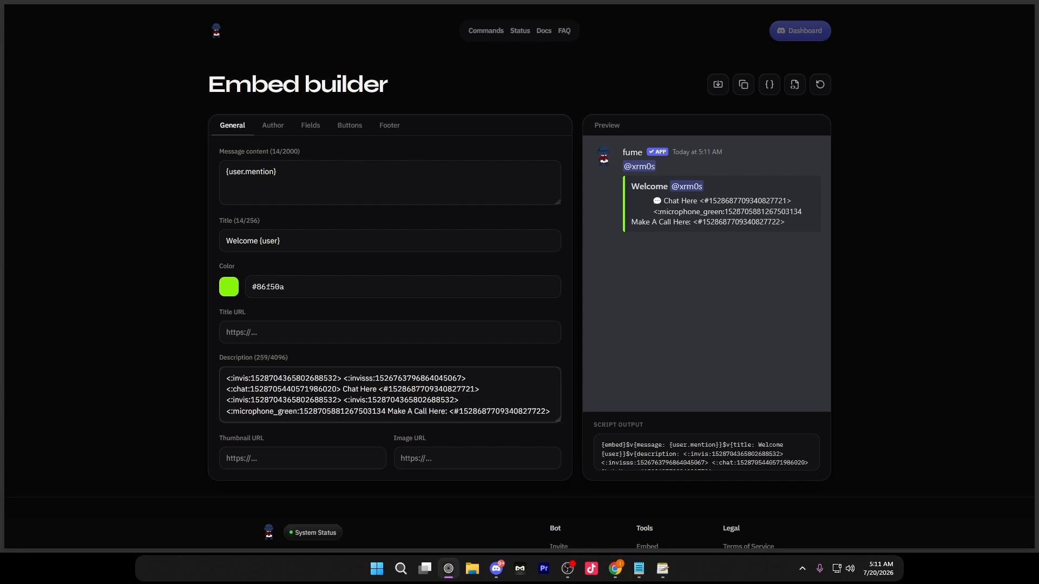
pyautogui.write('>')
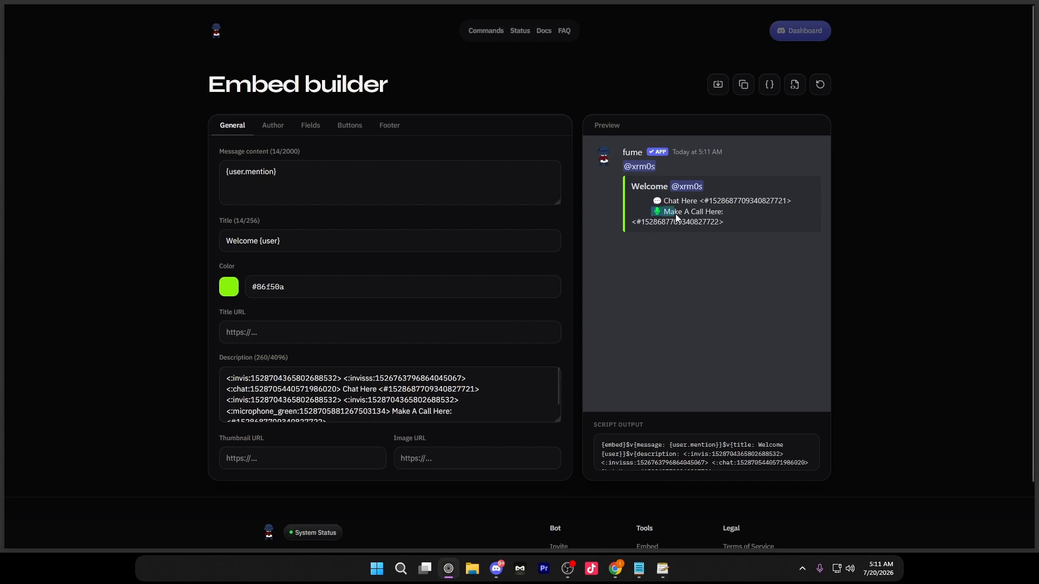
pyautogui.moveTo(675, 215); pyautogui.dragTo(654, 212)
pyautogui.click(383, 414)
pyautogui.scroll(-1, 383, 411)
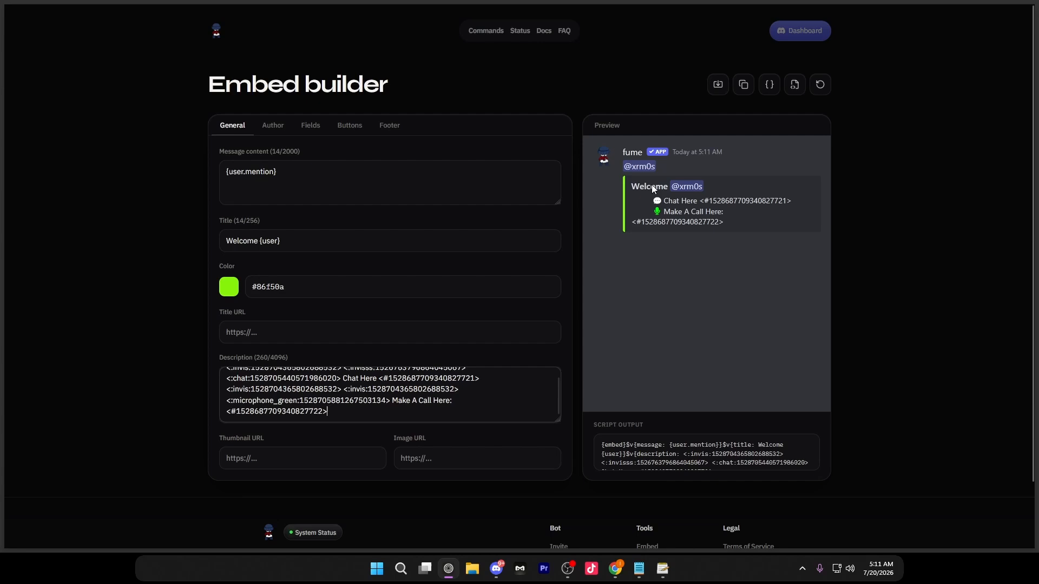
# - Copy the embed code, send it with ,createembed in Discord's #general channel, and return to the embed builder
pyautogui.click(743, 86)
pyautogui.click(496, 567)
pyautogui.click(354, 475)
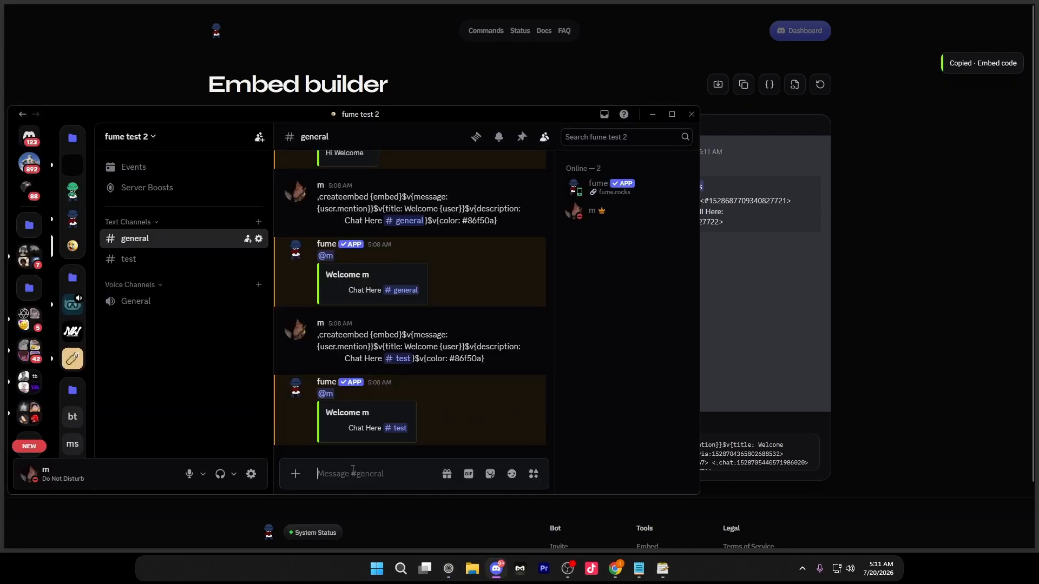
pyautogui.write(',createembed')
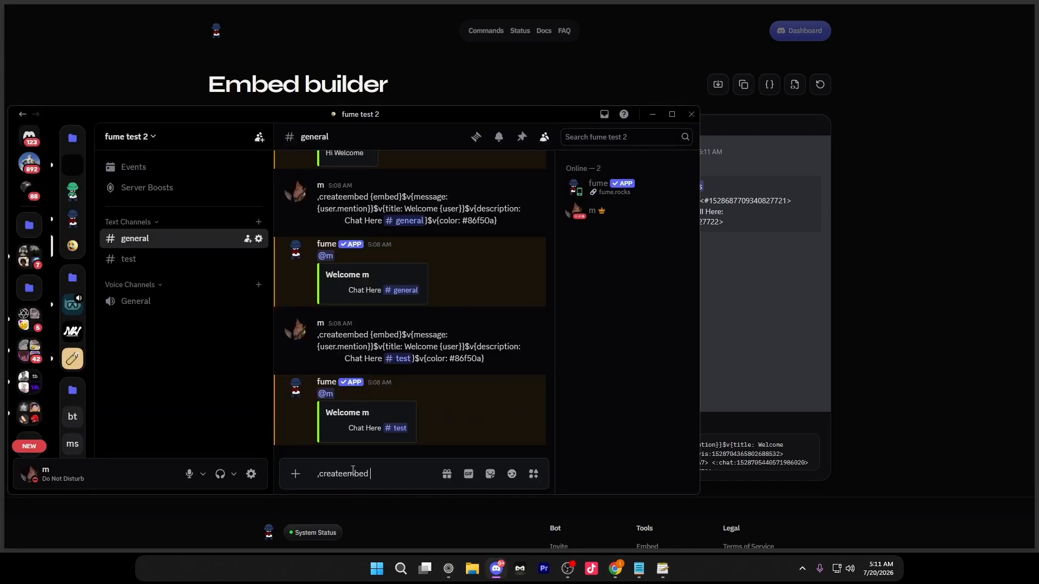
pyautogui.hotkey('ctrl', 'v')
pyautogui.press('Return')
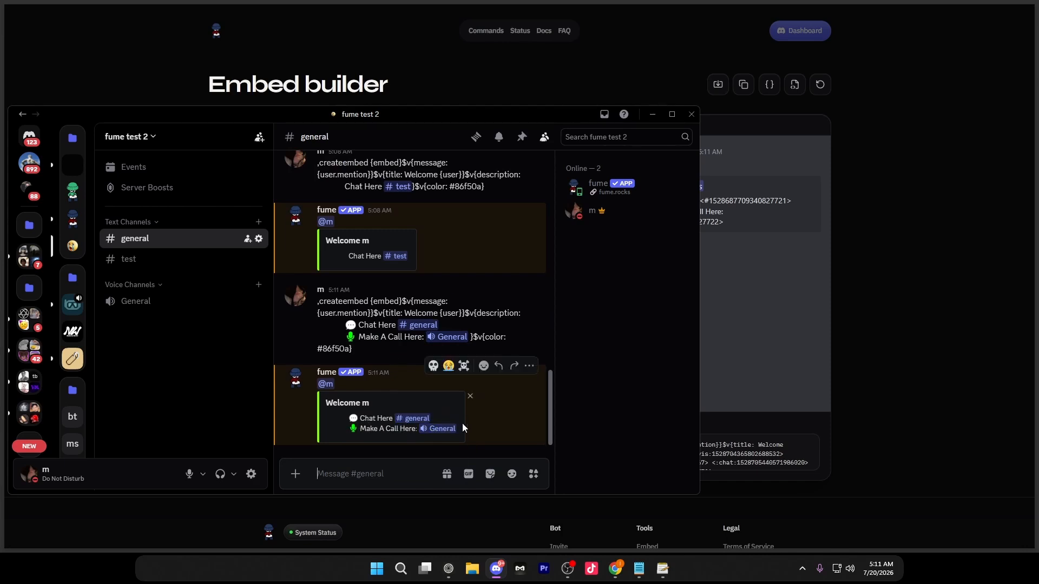
pyautogui.click(651, 115)
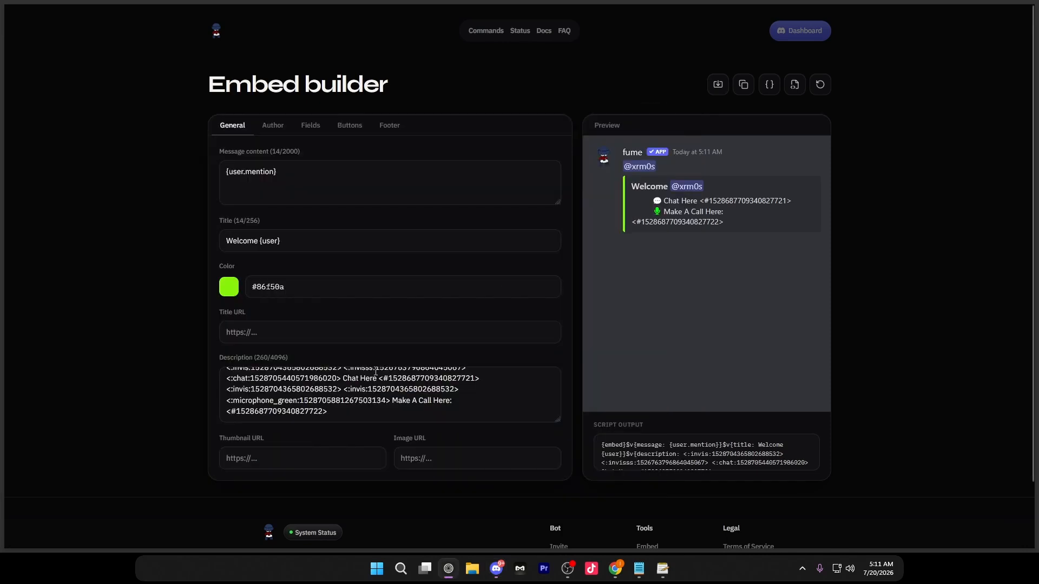
pyautogui.moveTo(472, 371); pyautogui.dragTo(348, 377)
pyautogui.press('BackSpace')
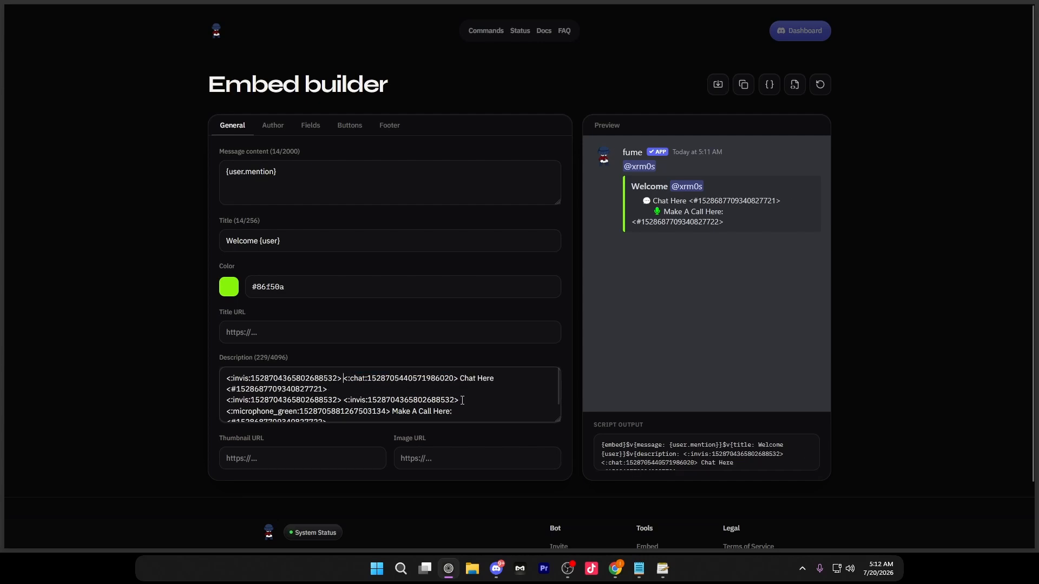
pyautogui.moveTo(462, 400); pyautogui.dragTo(350, 400)
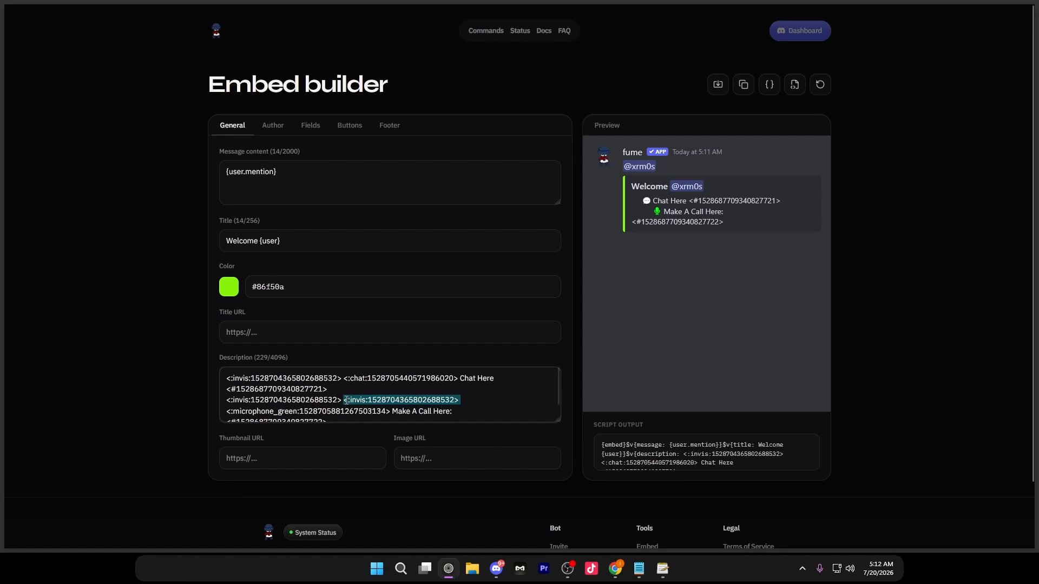
pyautogui.press('BackSpace')
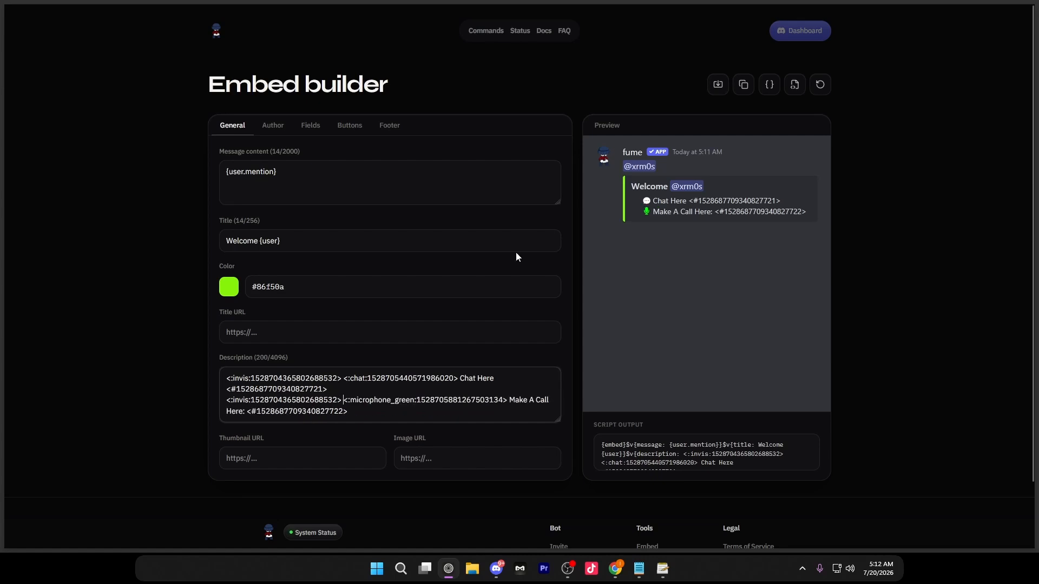
# - Test the reduced indentation by copying the embed code and sending it with ,createembed in #general, then return to the builder
pyautogui.click(743, 84)
pyautogui.click(496, 568)
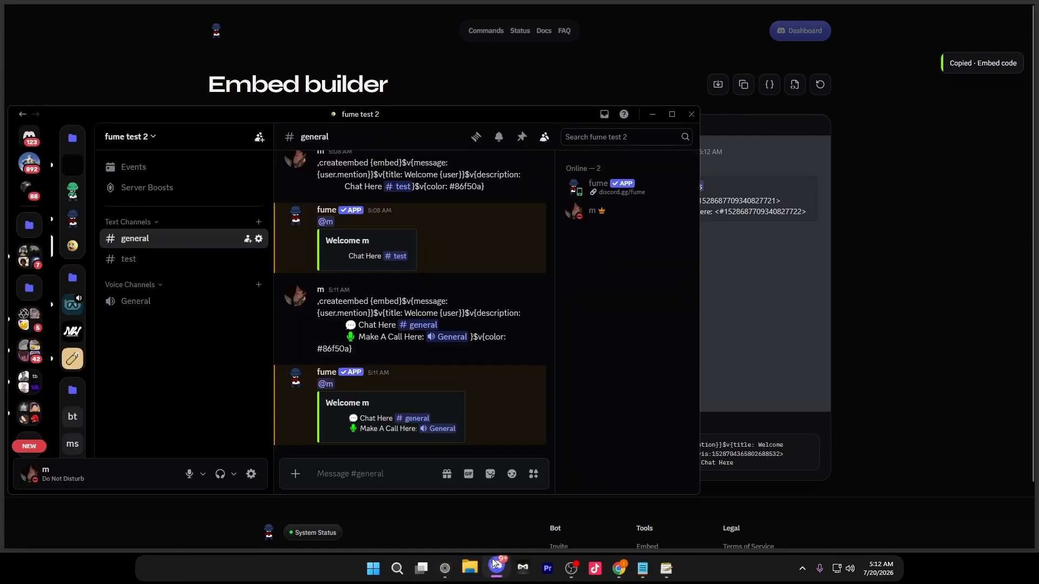
pyautogui.write(',createembed')
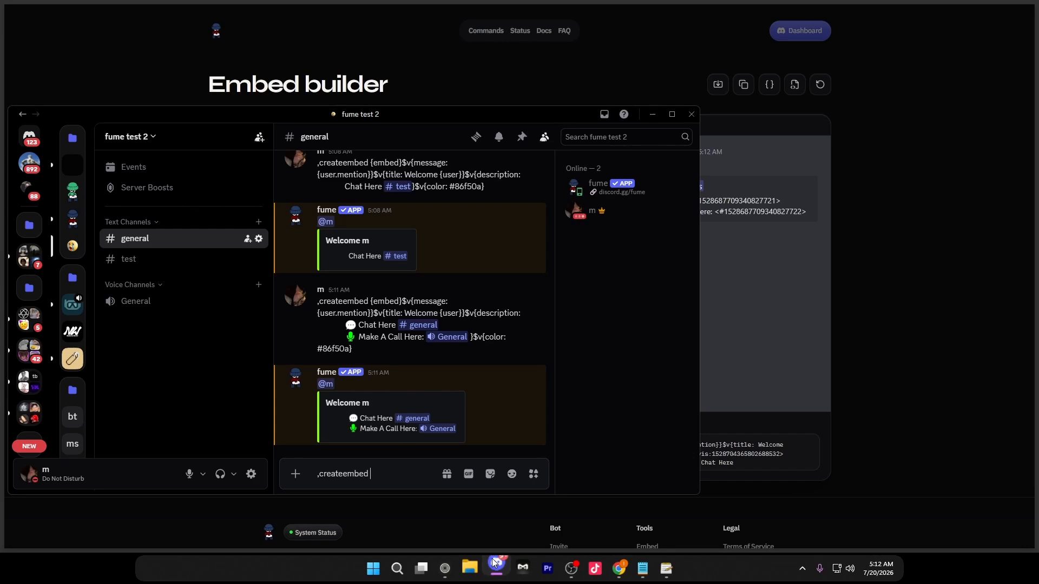
pyautogui.hotkey('ctrl', 'v')
pyautogui.press('Return')
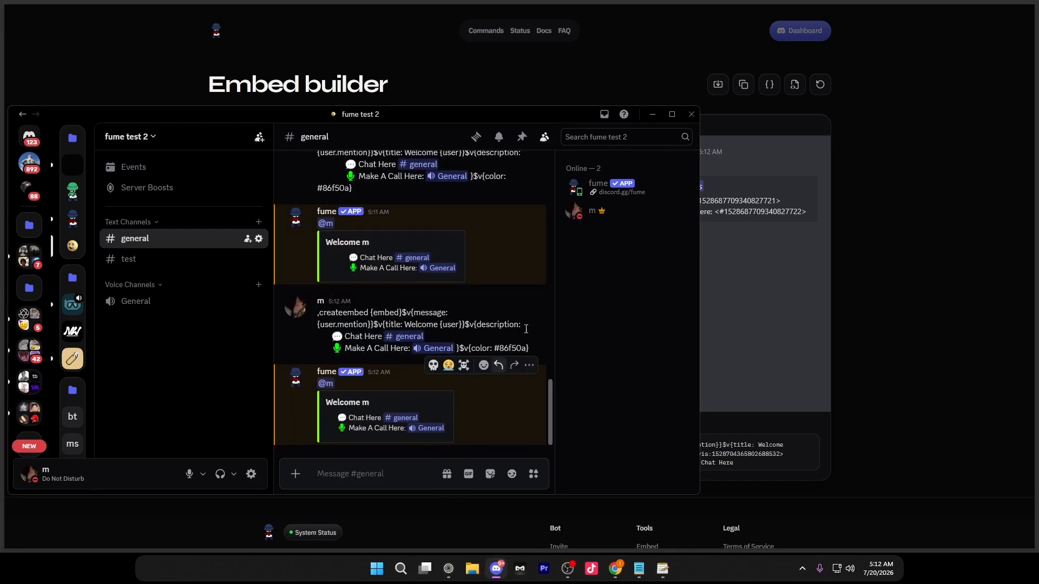
pyautogui.click(600, 92)
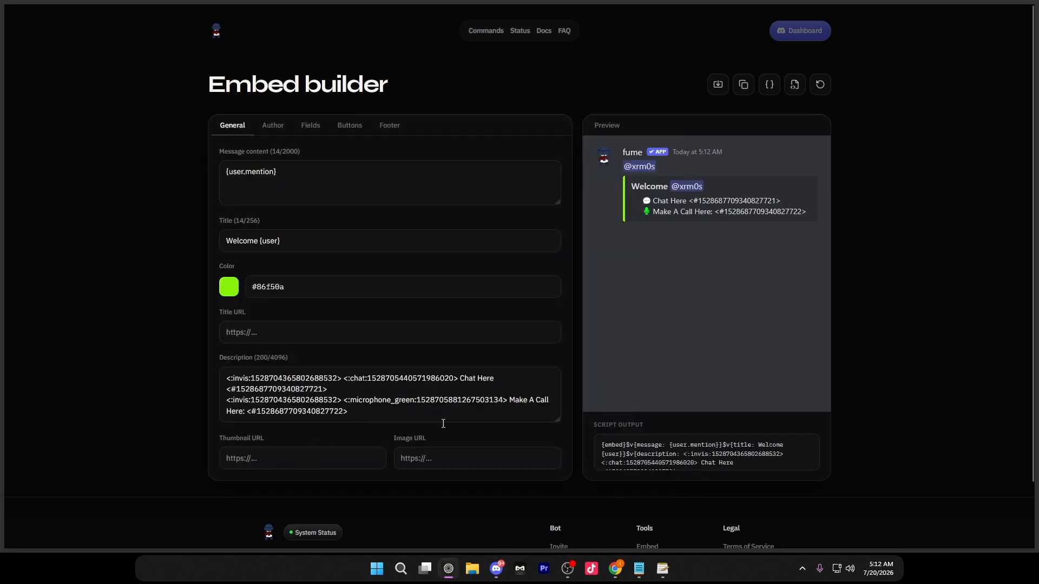
# - Set the embed's thumbnail URL to the variable {user.avatar}
pyautogui.click(344, 458)
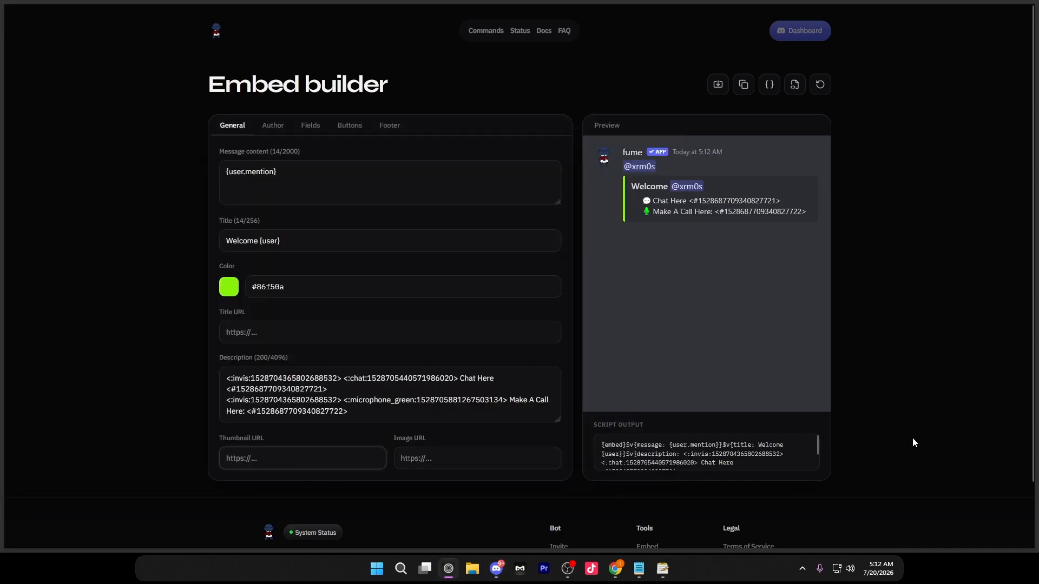
pyautogui.hotkey('alt', 'Tab')
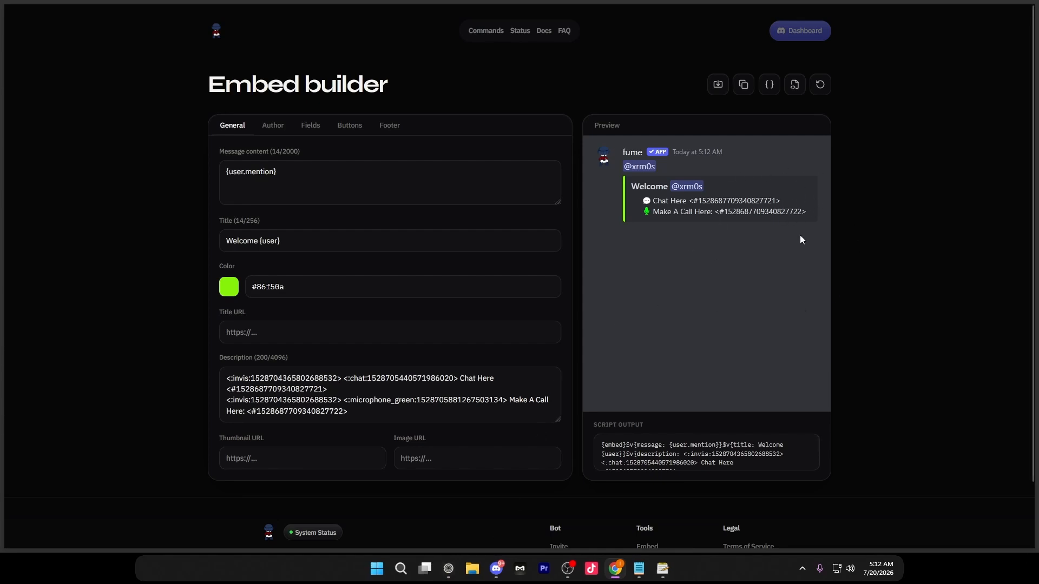
pyautogui.click(270, 465)
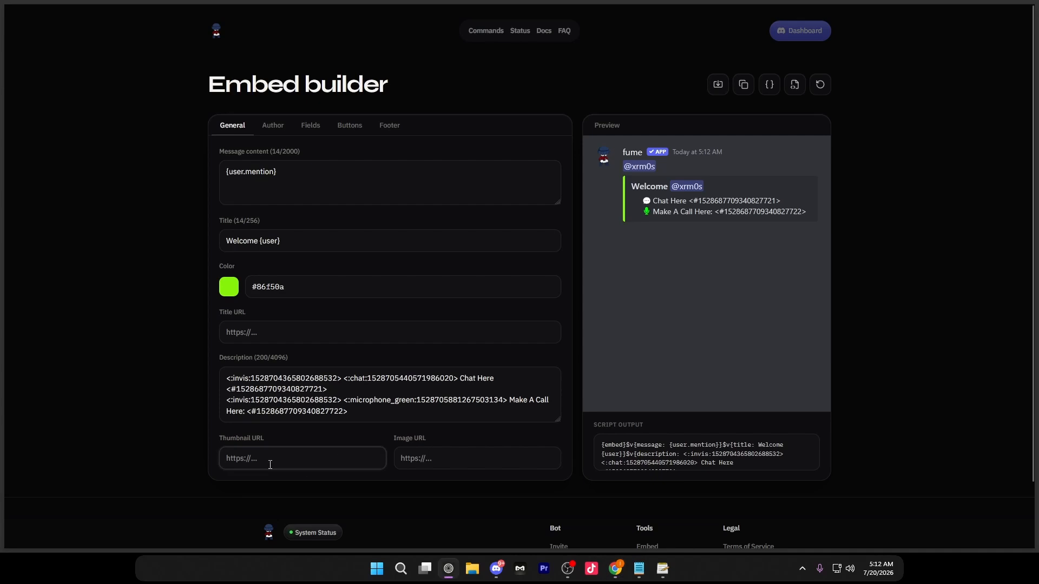
pyautogui.write('{')
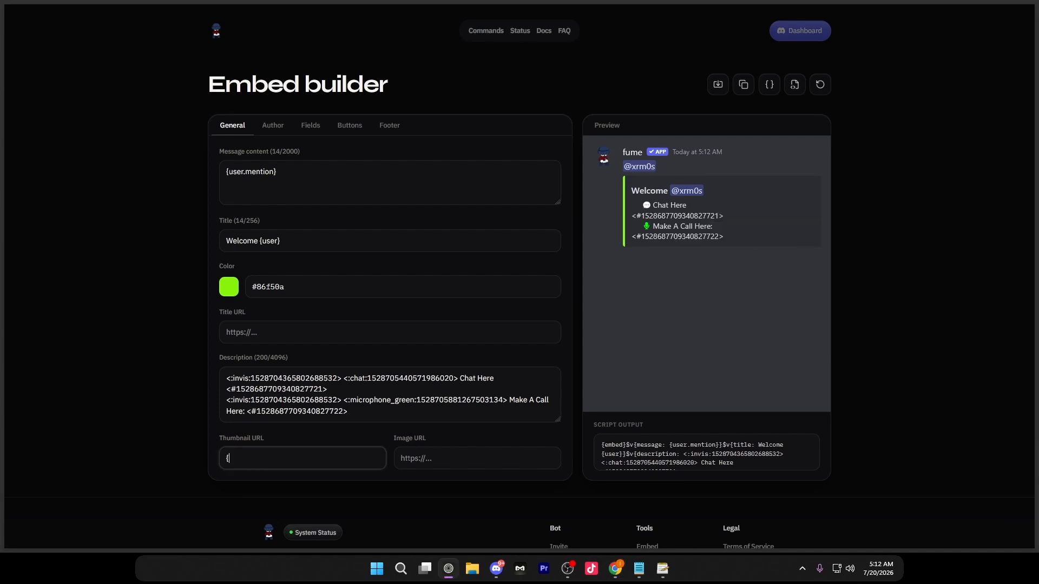
pyautogui.write('iser')
pyautogui.write('.avatar}')
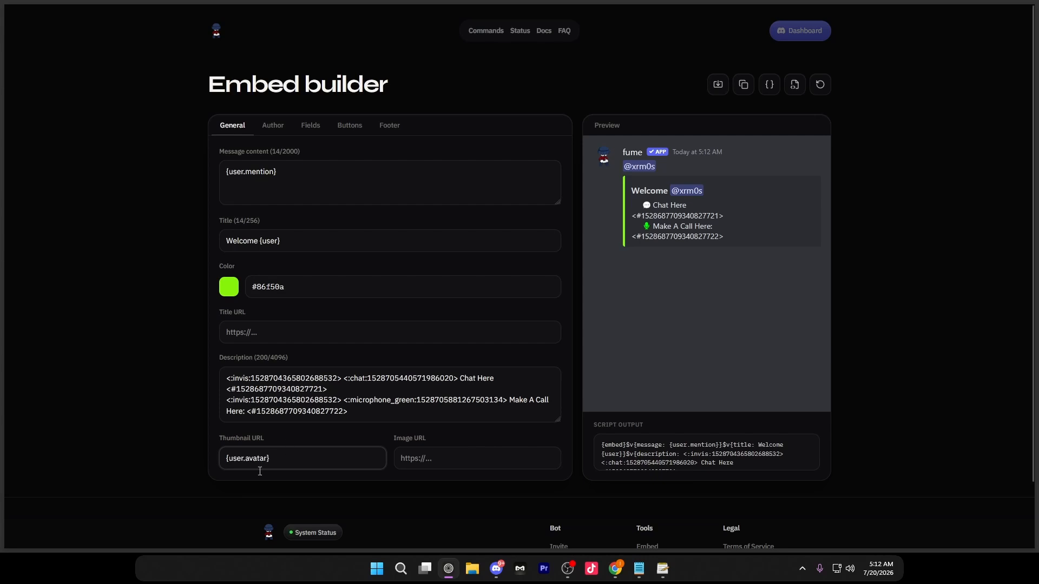
pyautogui.hotkey('ctrl', 'a')
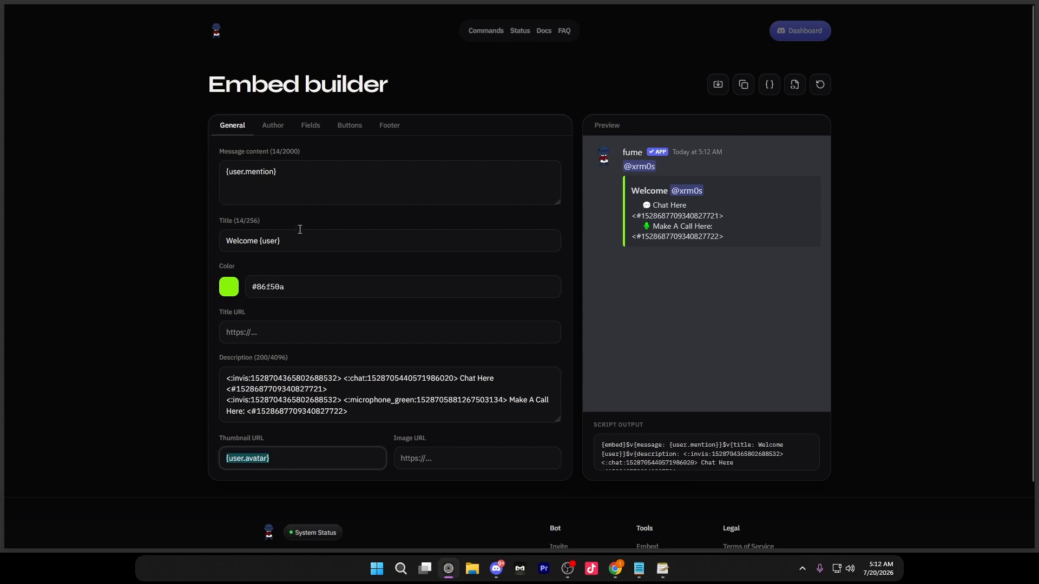
pyautogui.click(301, 234)
pyautogui.click(300, 184)
pyautogui.write('{')
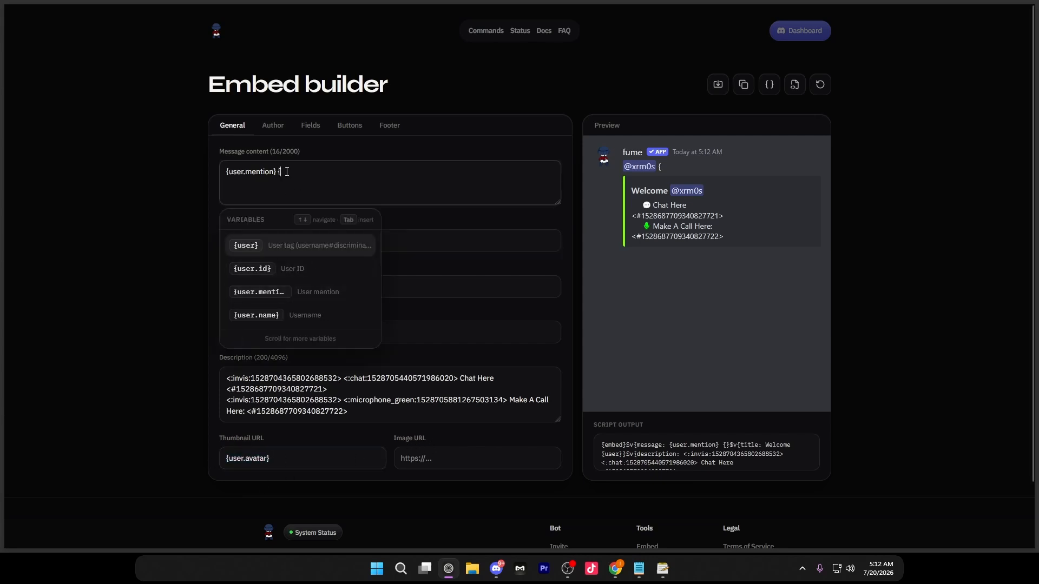
pyautogui.press('BackSpace')
pyautogui.click(273, 456)
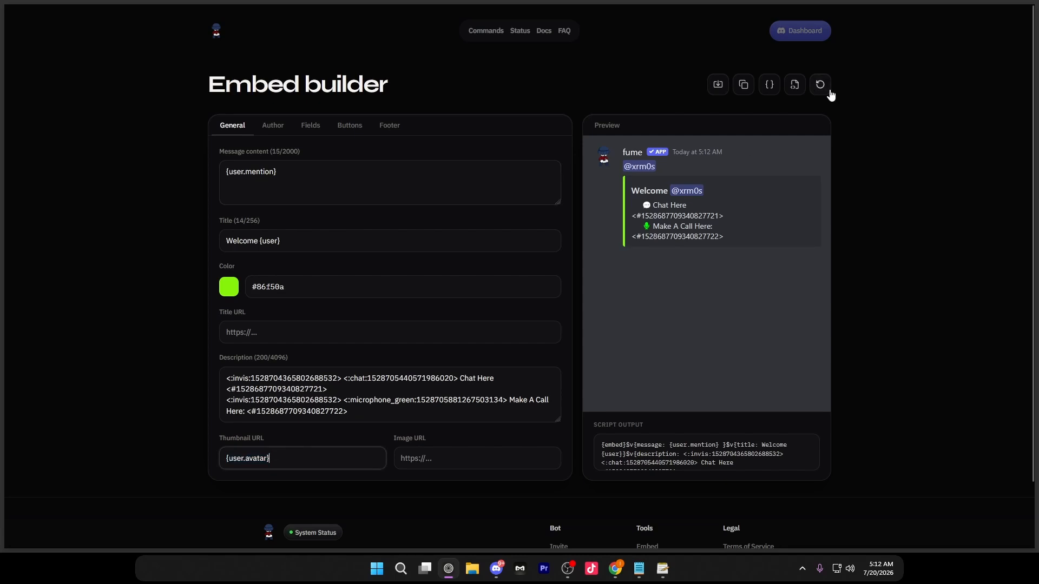
# - Browse the embed builder's variable list, search it for "user", and look through the matching variables before closing it
pyautogui.click(768, 84)
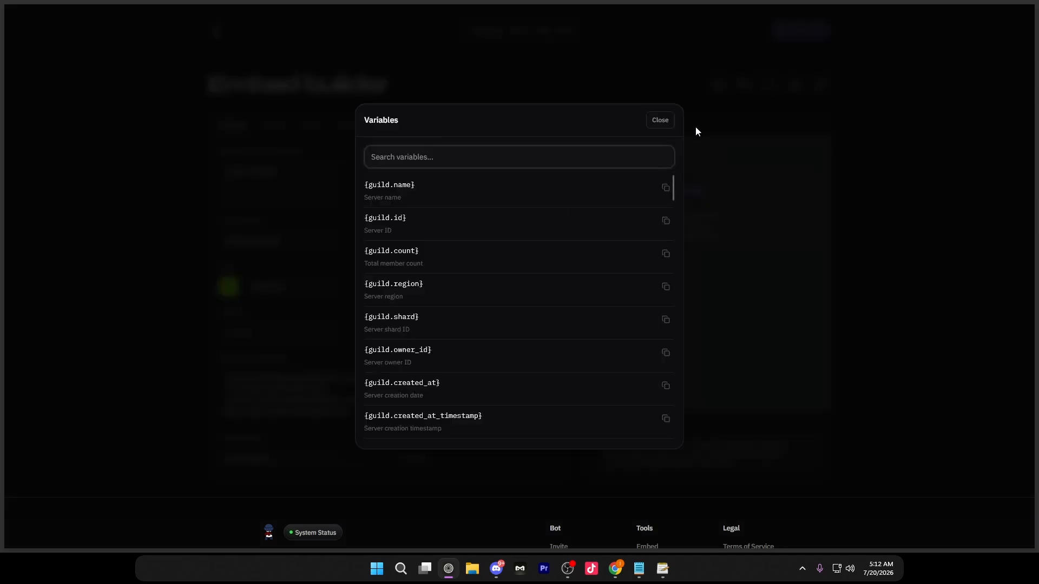
pyautogui.click(780, 82)
pyautogui.click(770, 84)
pyautogui.moveTo(675, 189); pyautogui.dragTo(673, 275)
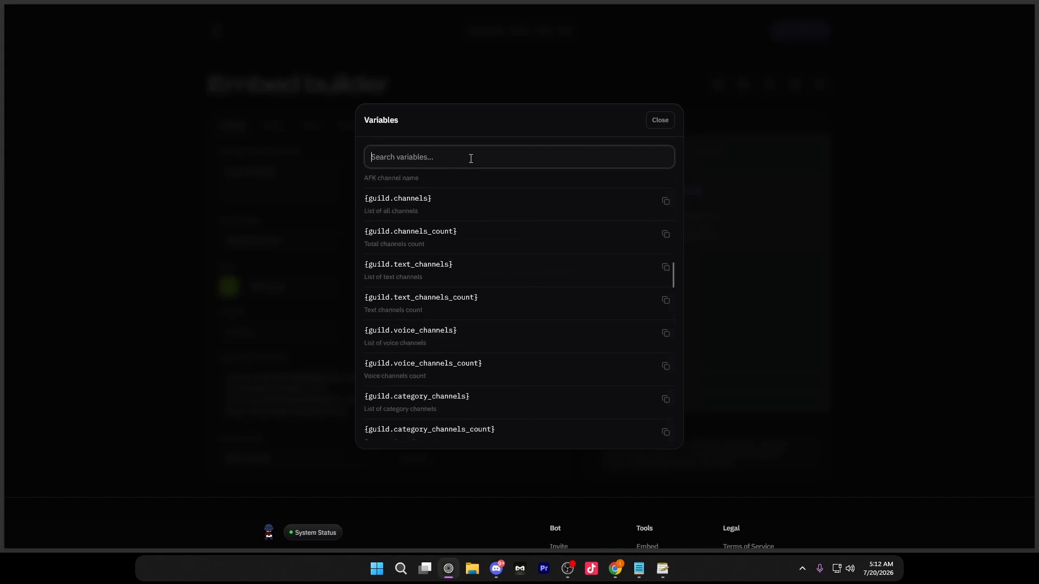
pyautogui.click(447, 150)
pyautogui.write('user')
pyautogui.moveTo(364, 266); pyautogui.dragTo(407, 266)
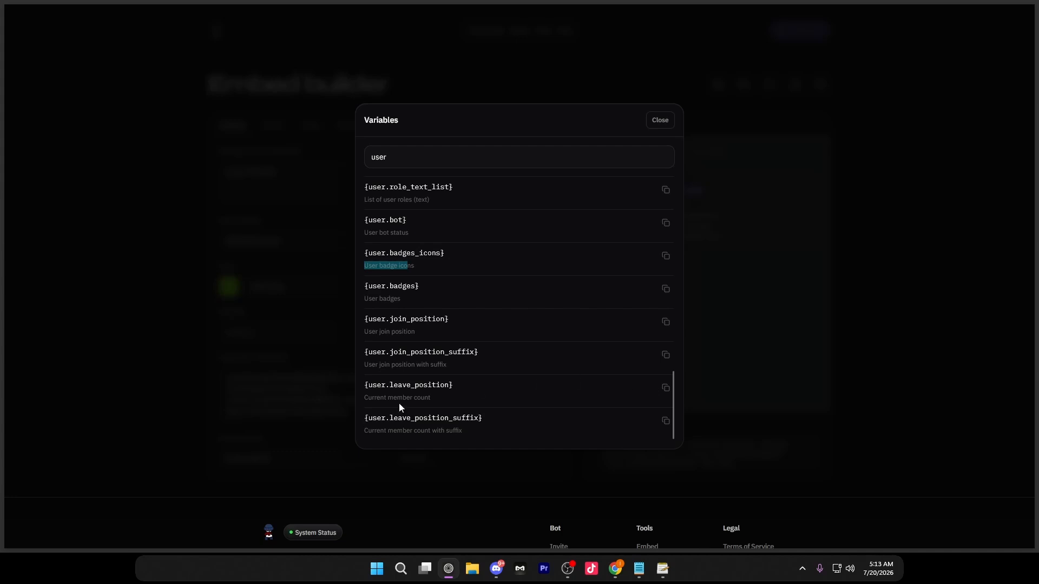
pyautogui.moveTo(381, 398); pyautogui.dragTo(424, 413)
pyautogui.scroll(14, 428, 276)
pyautogui.moveTo(372, 264); pyautogui.dragTo(393, 259)
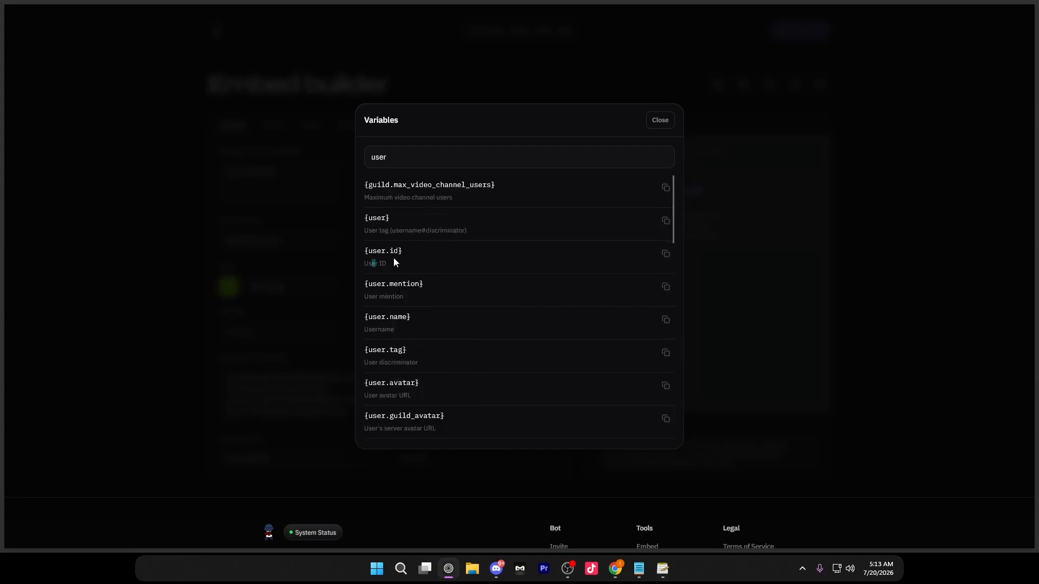
pyautogui.moveTo(372, 296); pyautogui.dragTo(401, 306)
pyautogui.click(373, 327)
pyautogui.click(285, 427)
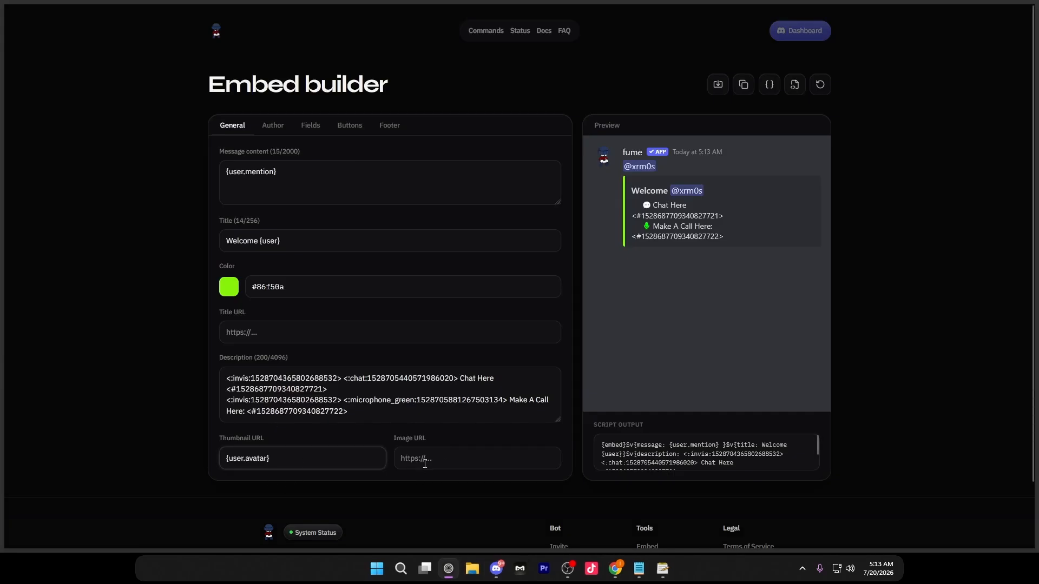
# - Search Google in a new tab for "gif green peaceful anime tree" to find a picture for the embed
pyautogui.click(537, 465)
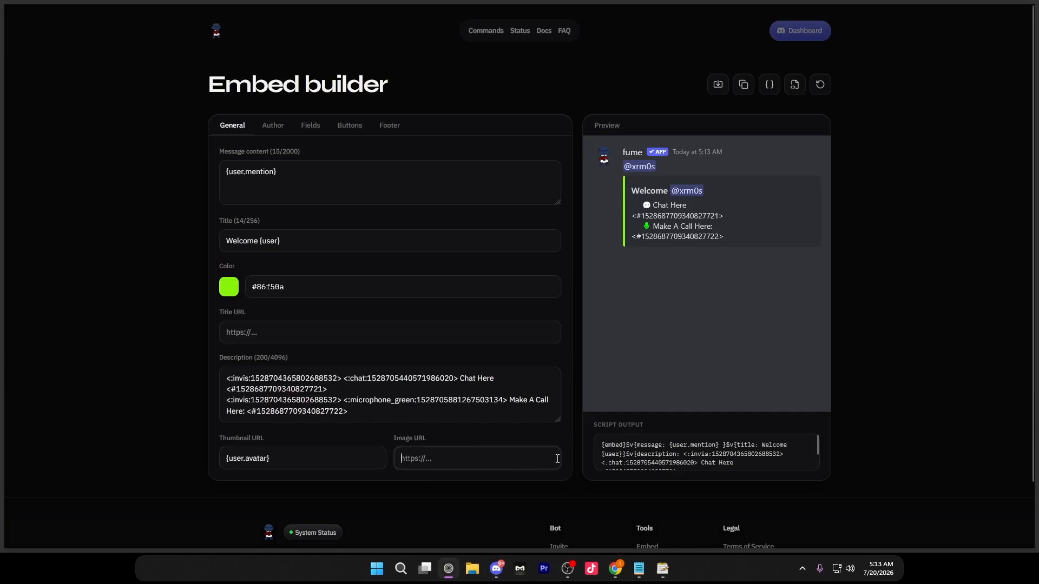
pyautogui.hotkey('ctrl', 't')
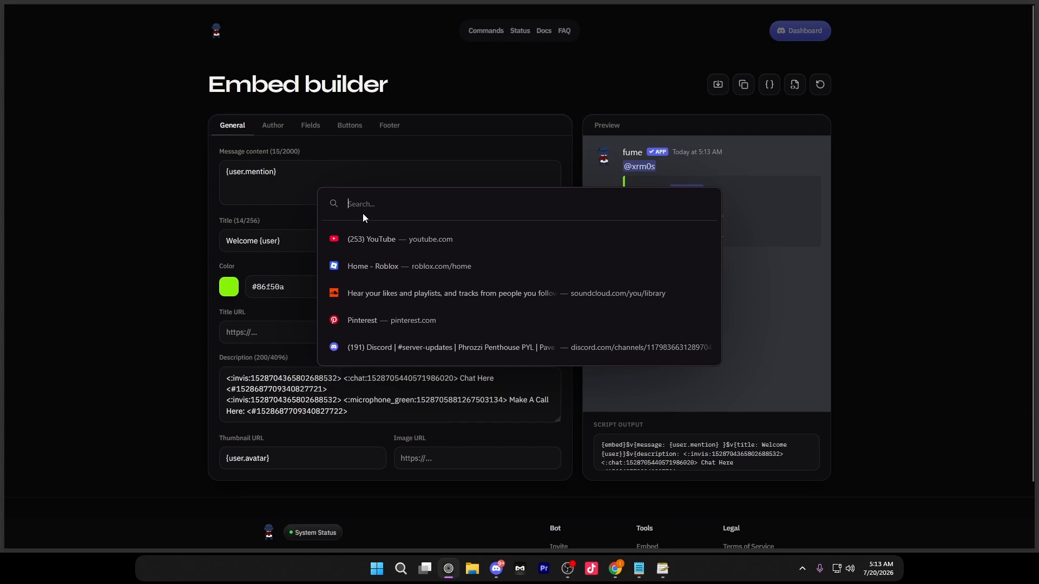
pyautogui.write('gif')
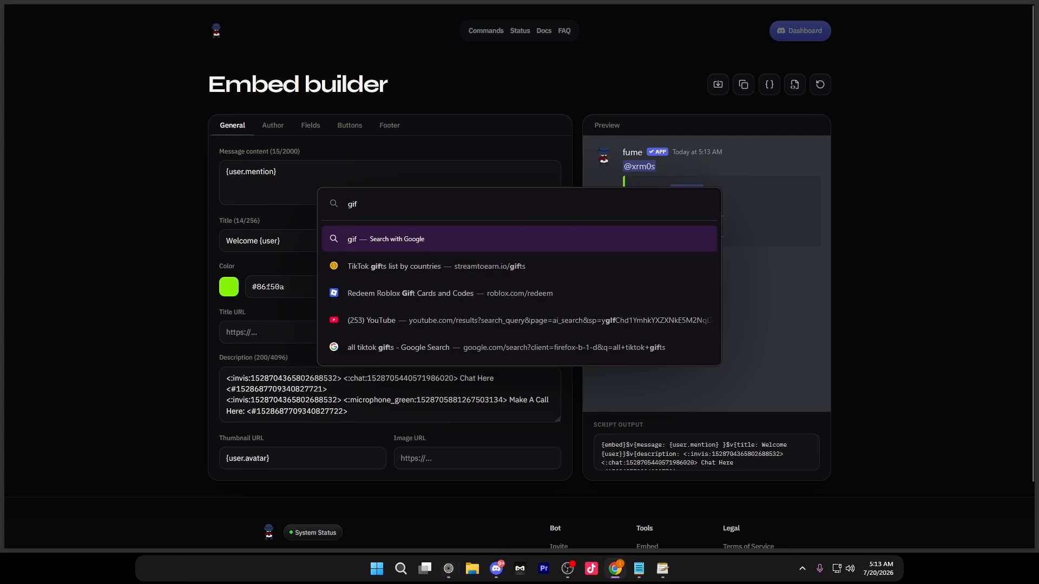
pyautogui.click(394, 213)
pyautogui.click(389, 208)
pyautogui.write('gree')
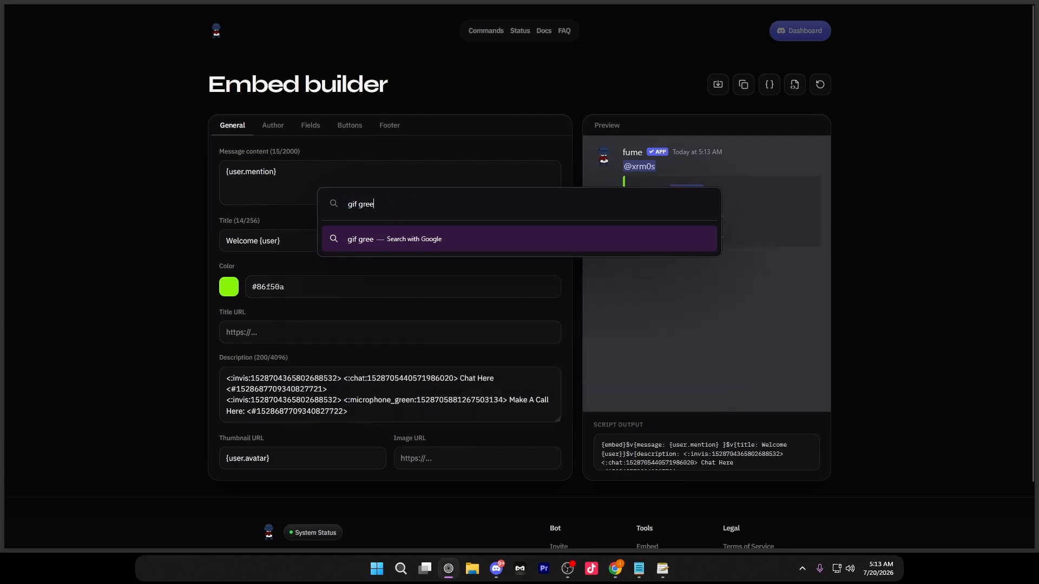
pyautogui.write('n peace')
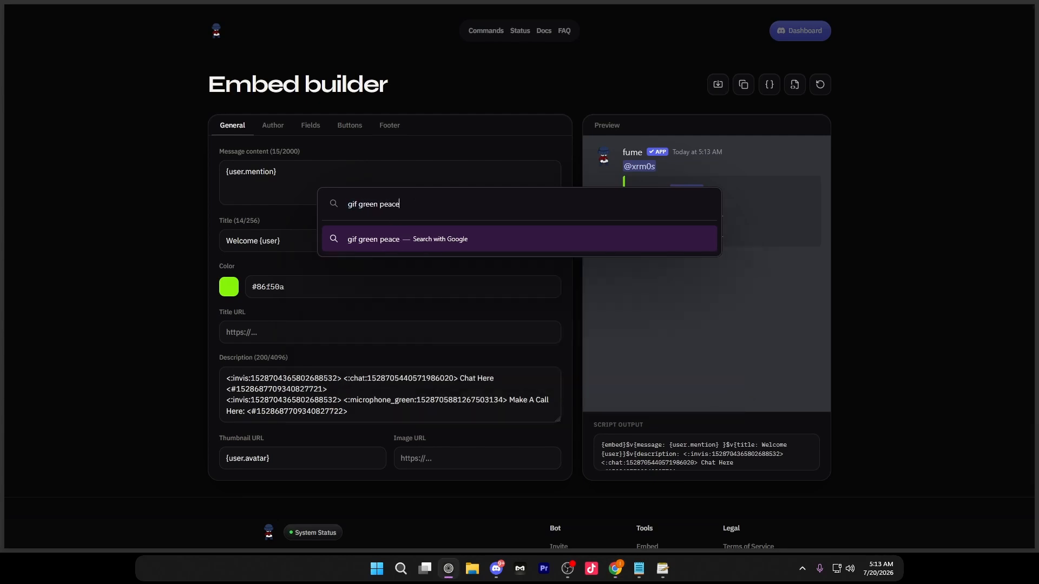
pyautogui.write('ful anime tree')
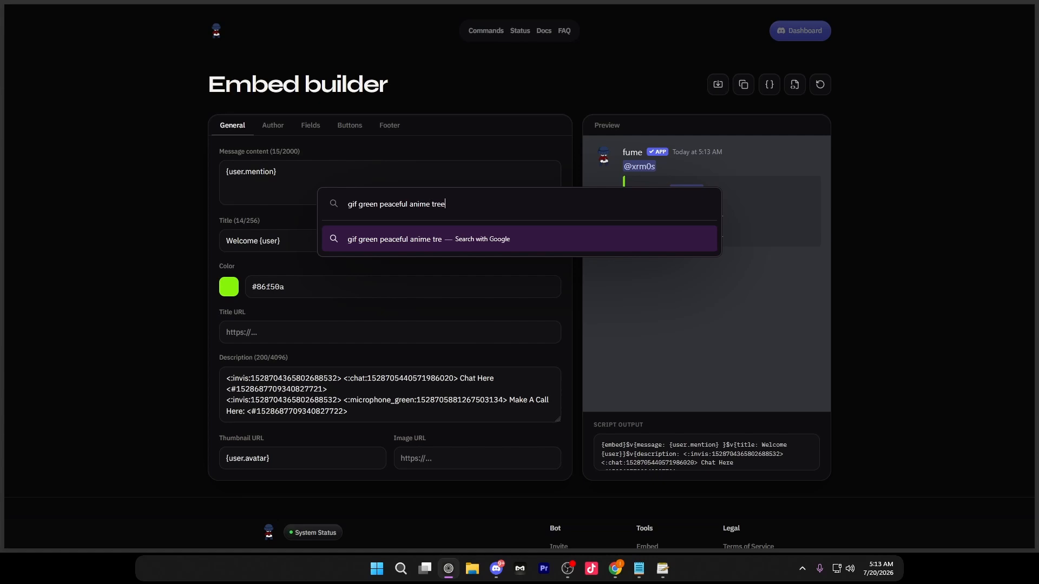
pyautogui.press('Return')
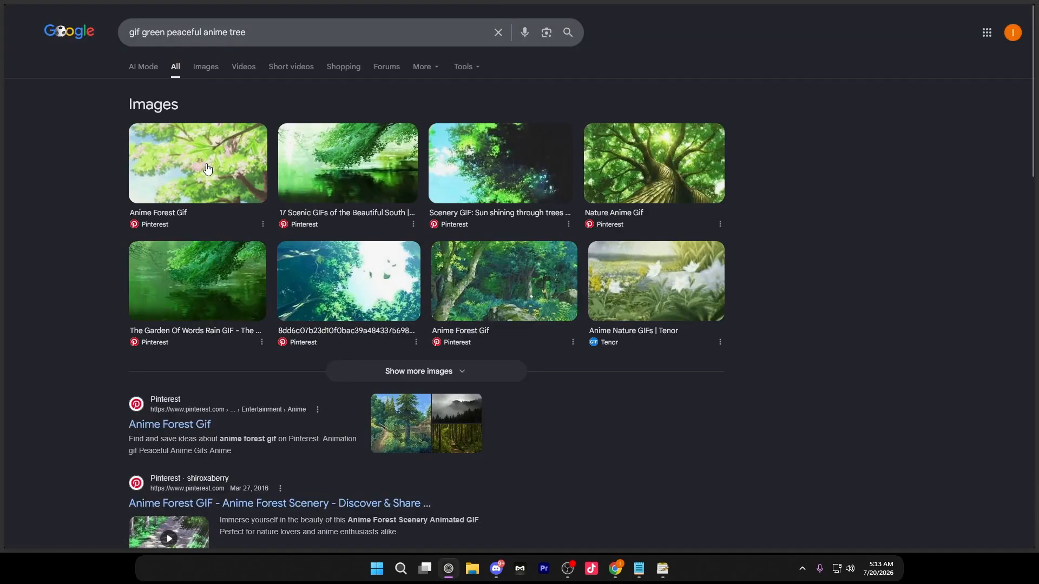
# - Preview the first "Anime Forest Gif" image result from Pinterest and copy its image link
pyautogui.click(204, 167)
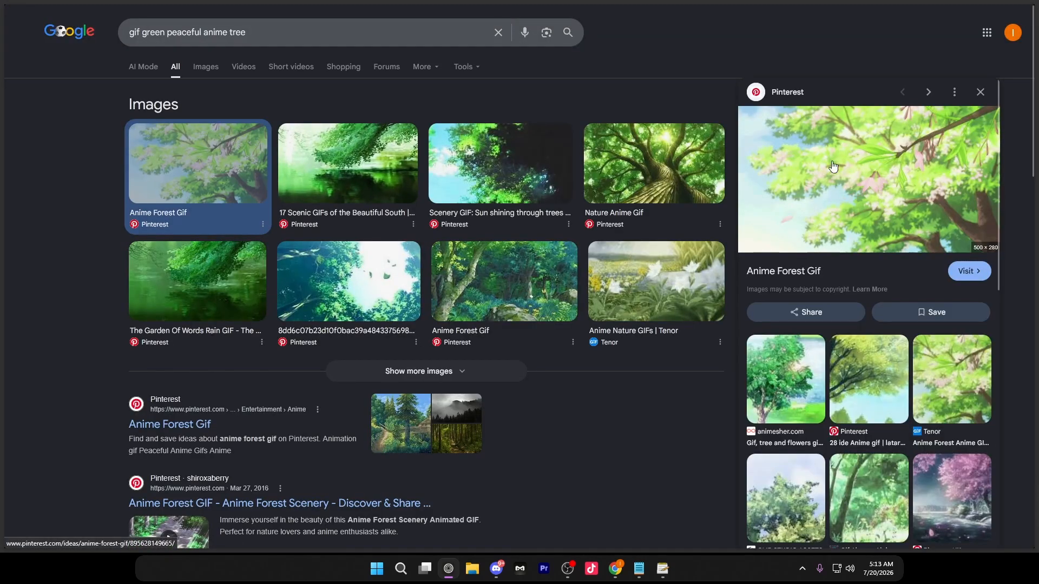
pyautogui.rightClick(876, 154)
pyautogui.click(809, 273)
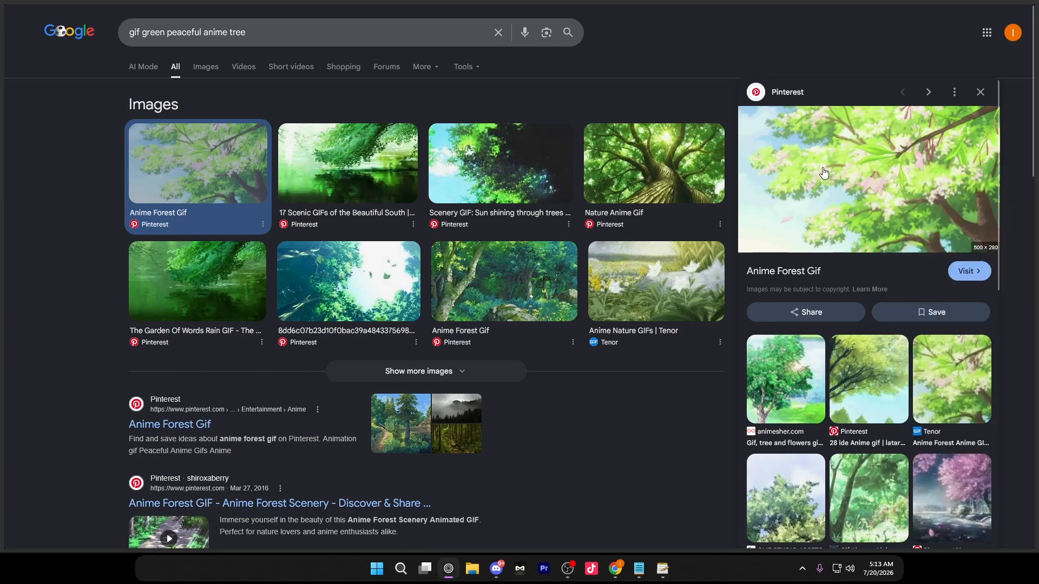
pyautogui.rightClick(823, 168)
pyautogui.click(715, 92)
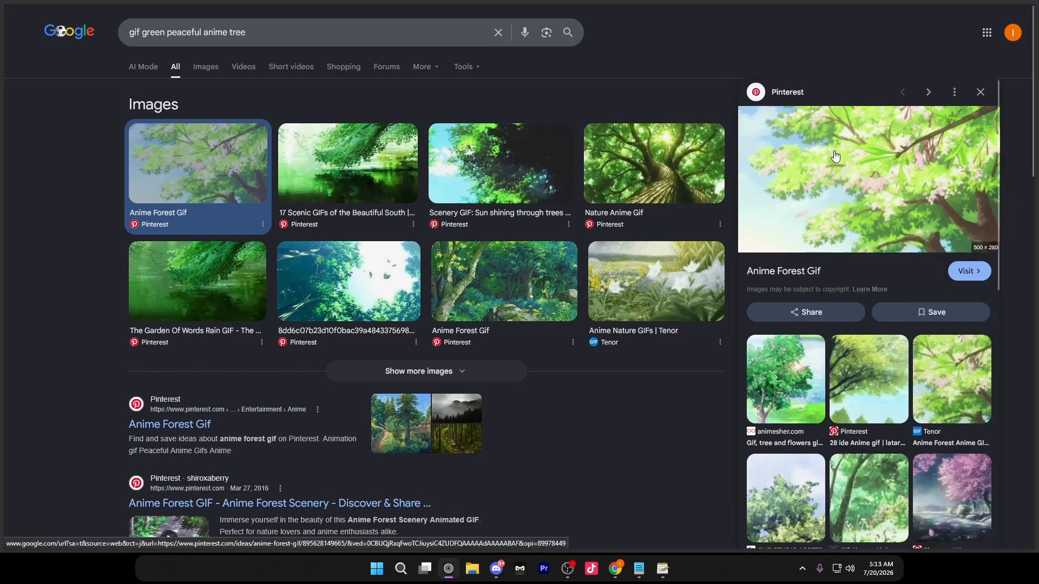
pyautogui.rightClick(836, 156)
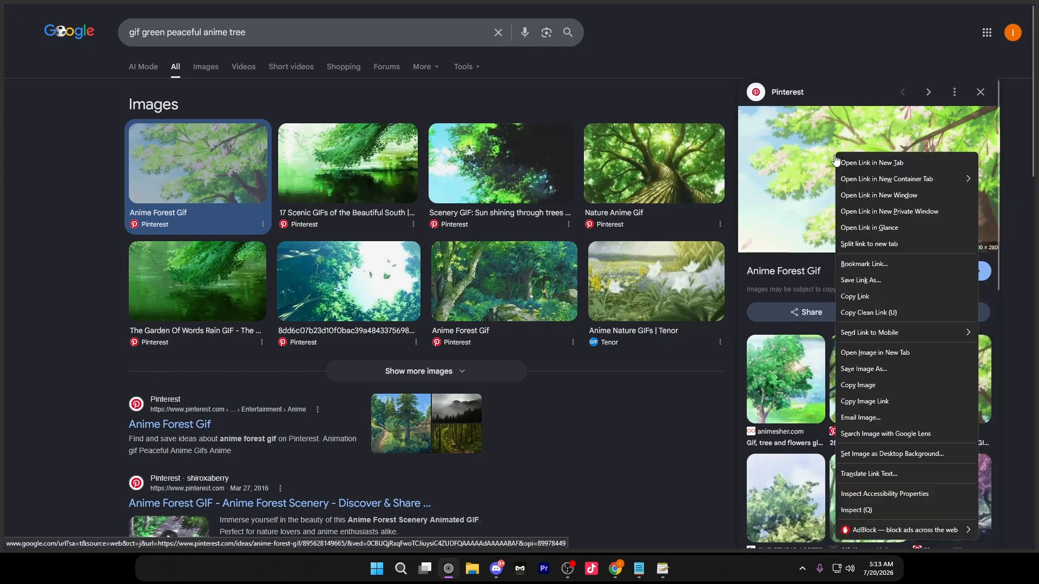
pyautogui.click(896, 402)
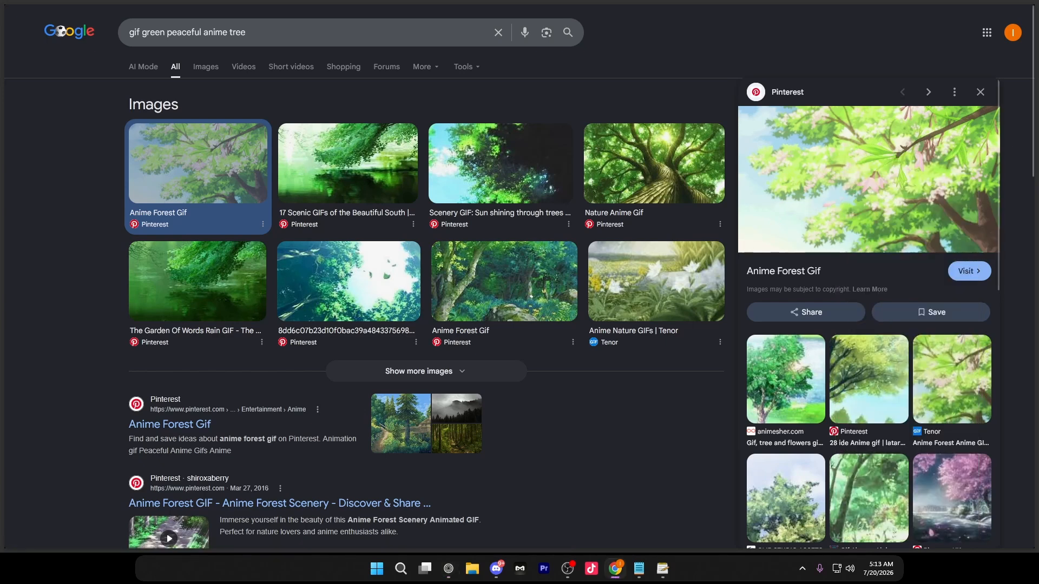
# - Return to the fume embed builder and paste the copied GIF link as the embed's image URL
pyautogui.click(496, 568)
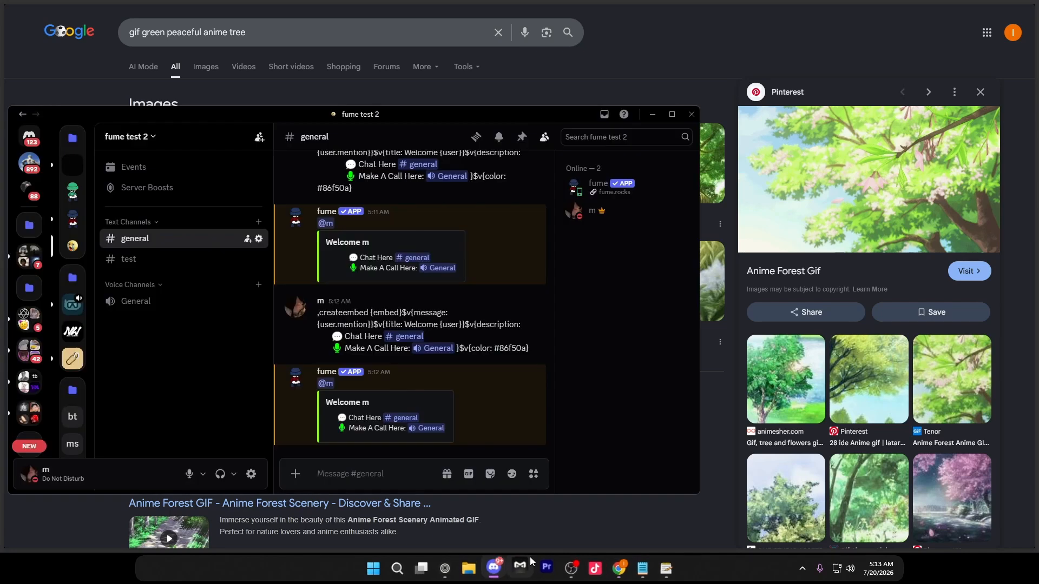
pyautogui.click(448, 568)
pyautogui.moveTo(4, 141)
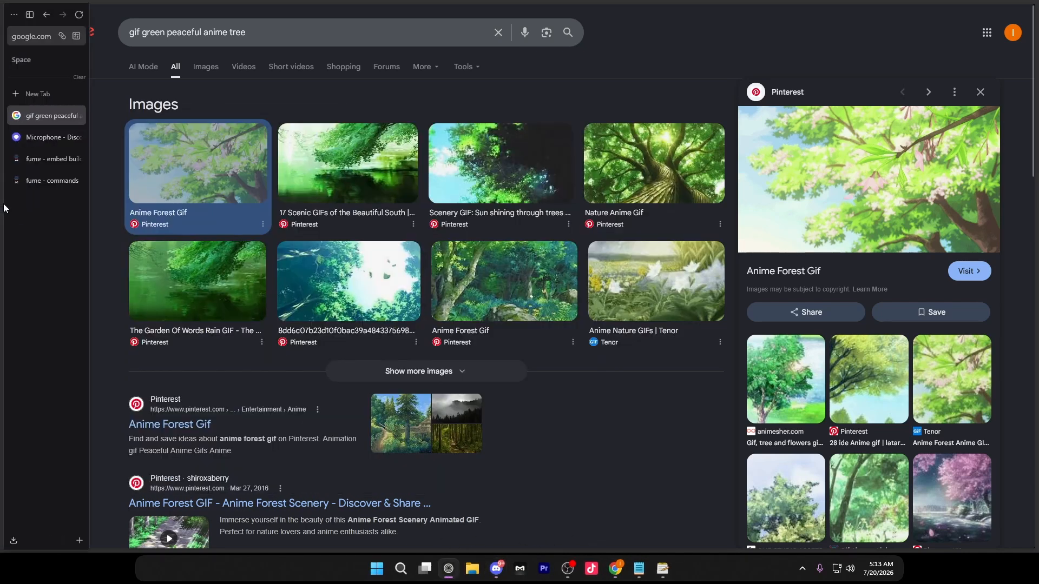
pyautogui.click(34, 158)
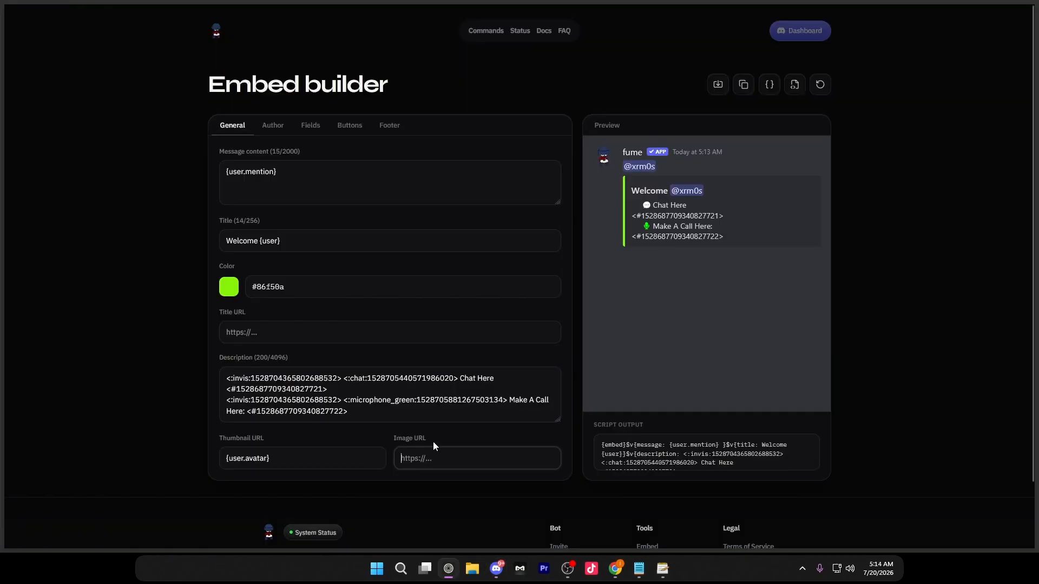
pyautogui.hotkey('ctrl', 'v')
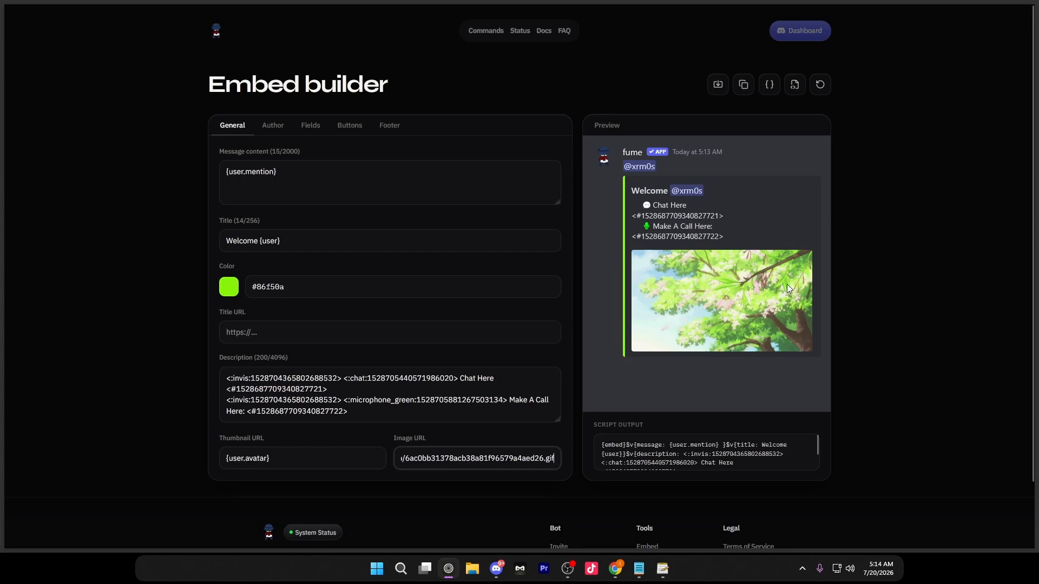
# - Copy the embed code and send it with ,createembed in the #general channel in Discord
pyautogui.click(744, 85)
pyautogui.click(496, 568)
pyautogui.write(',')
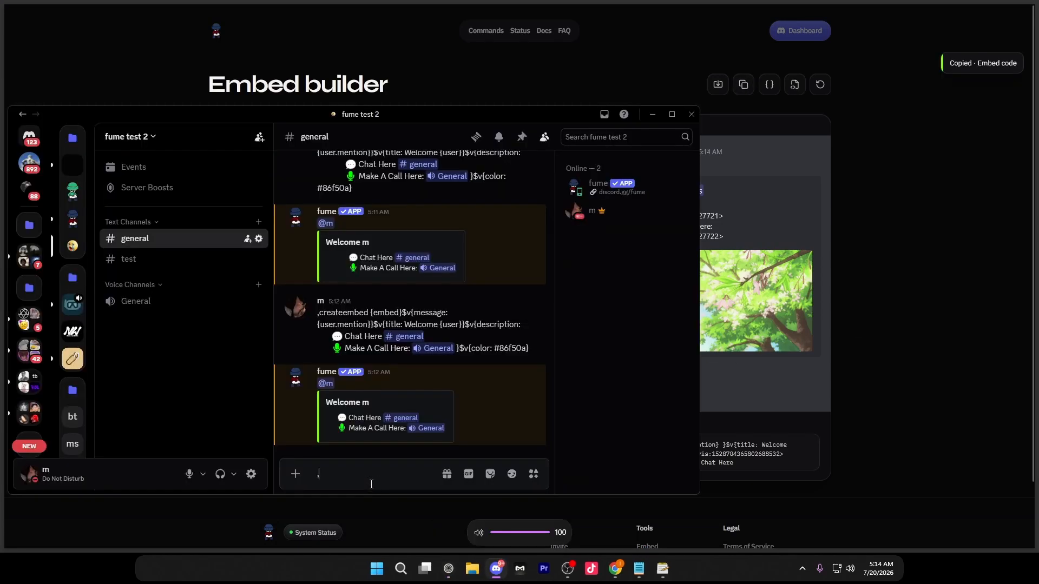
pyautogui.write('createembed')
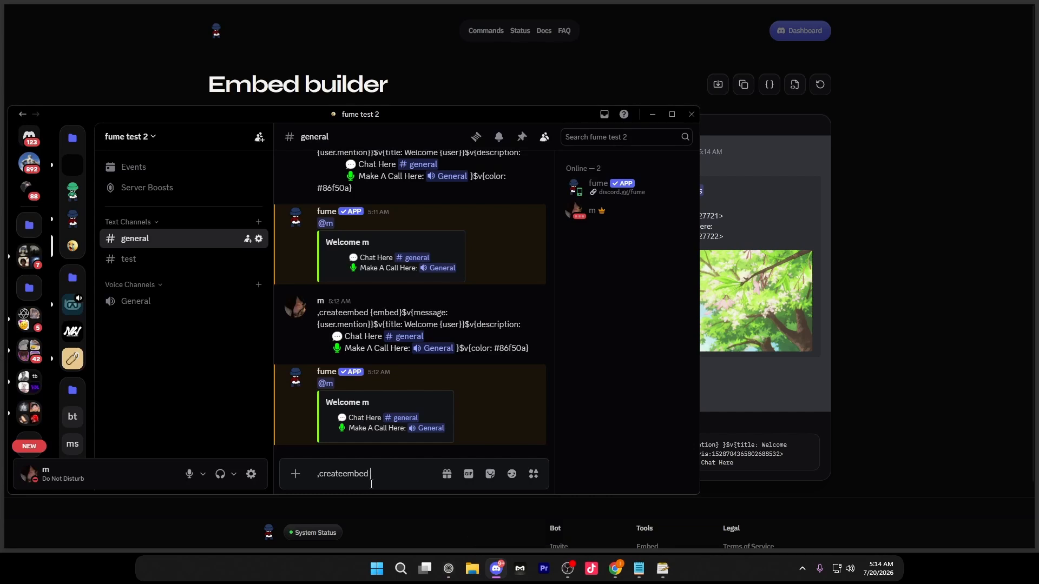
pyautogui.hotkey('ctrl', 'v')
pyautogui.press('Return')
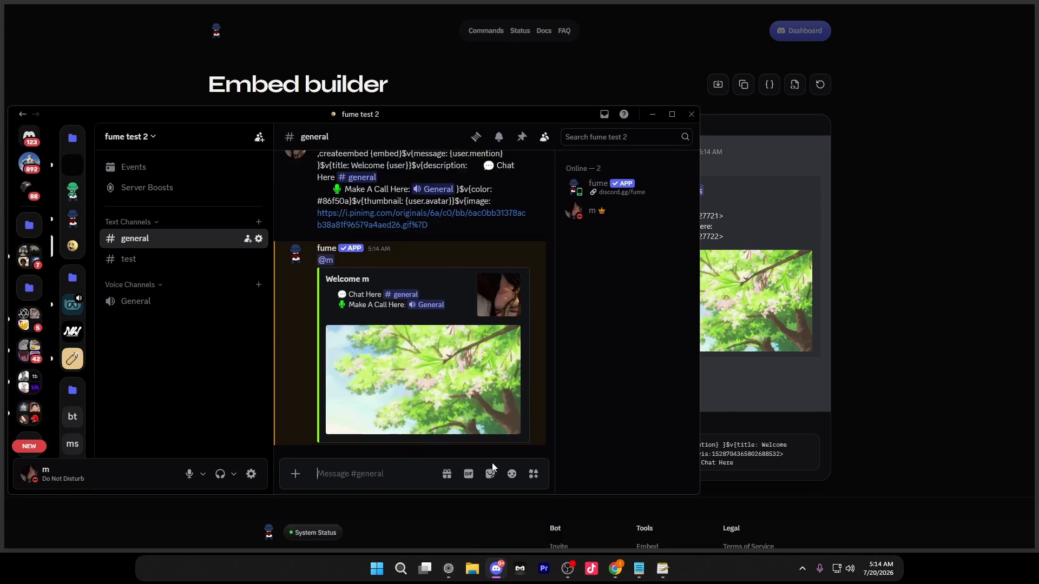
# - Check the sent embed's mention, title and avatar against the member's profile, and test its General voice channel mention
pyautogui.moveTo(326, 276); pyautogui.dragTo(375, 282)
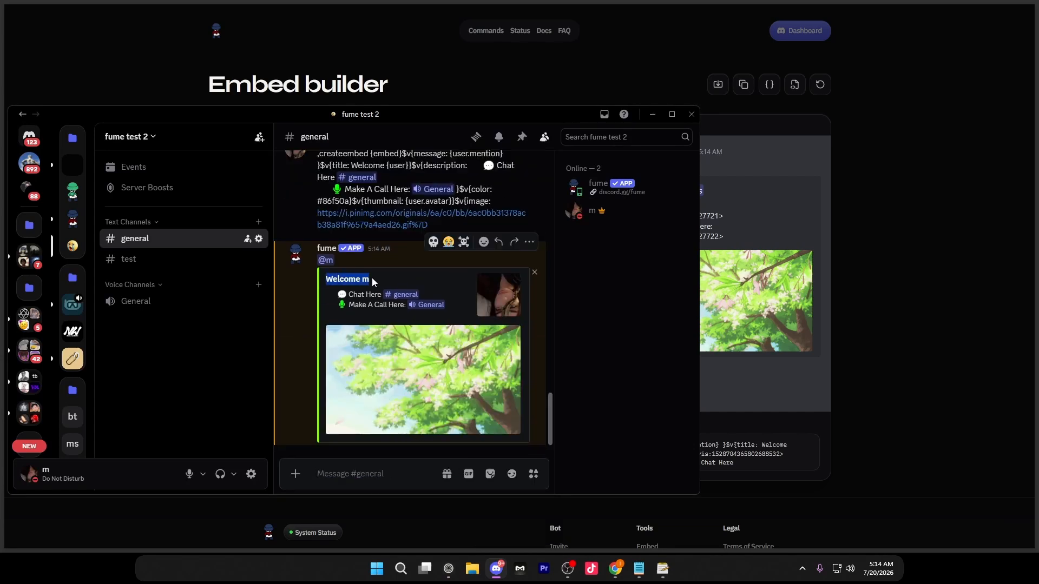
pyautogui.click(326, 261)
pyautogui.click(331, 264)
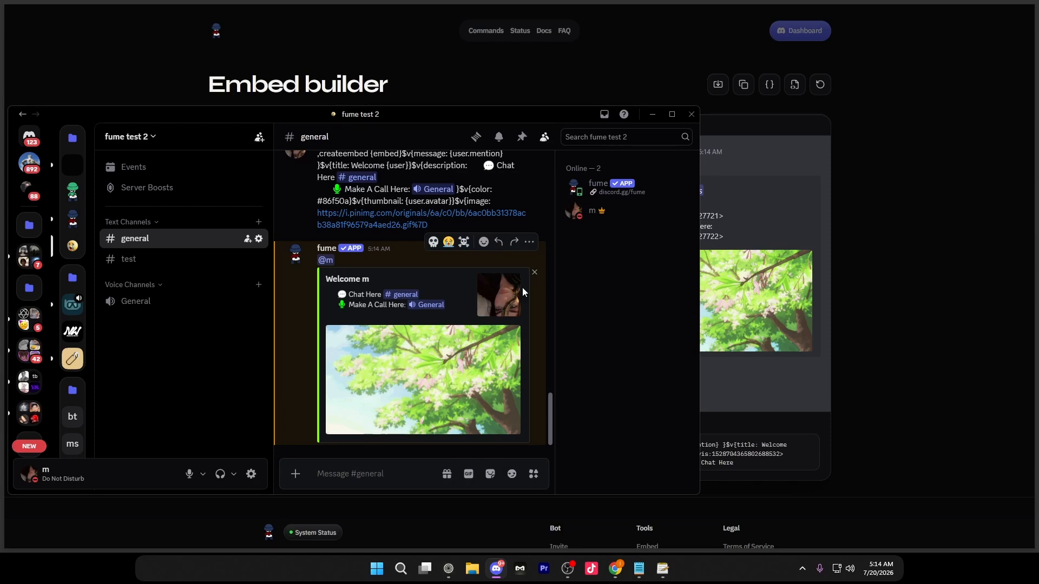
pyautogui.click(575, 212)
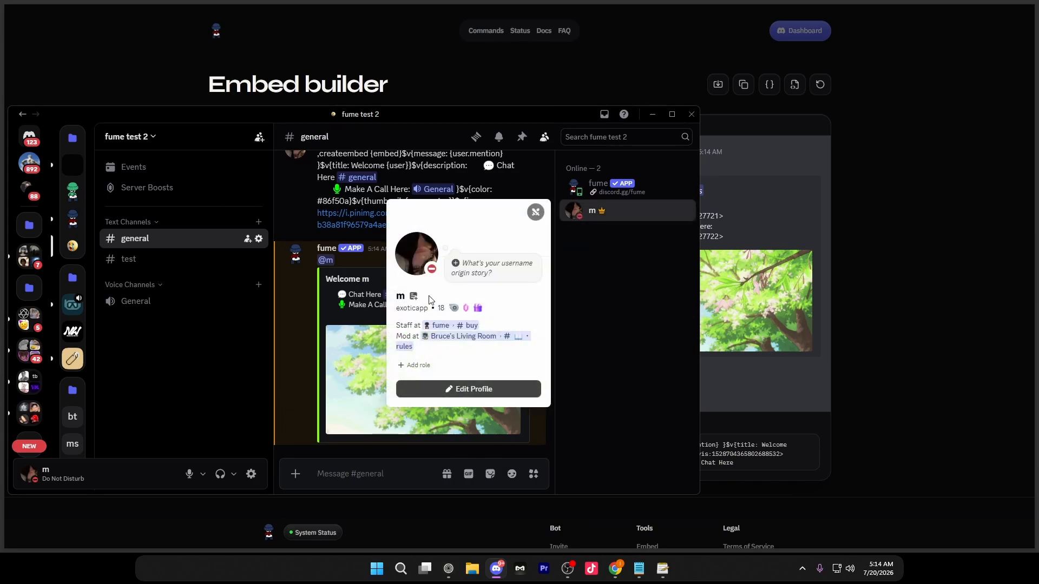
pyautogui.click(361, 280)
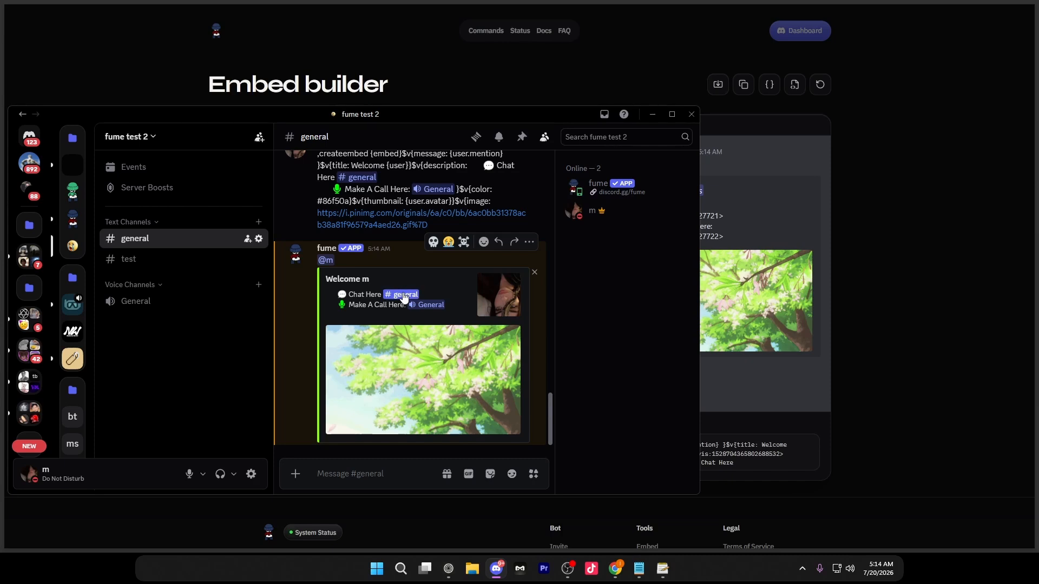
pyautogui.click(425, 305)
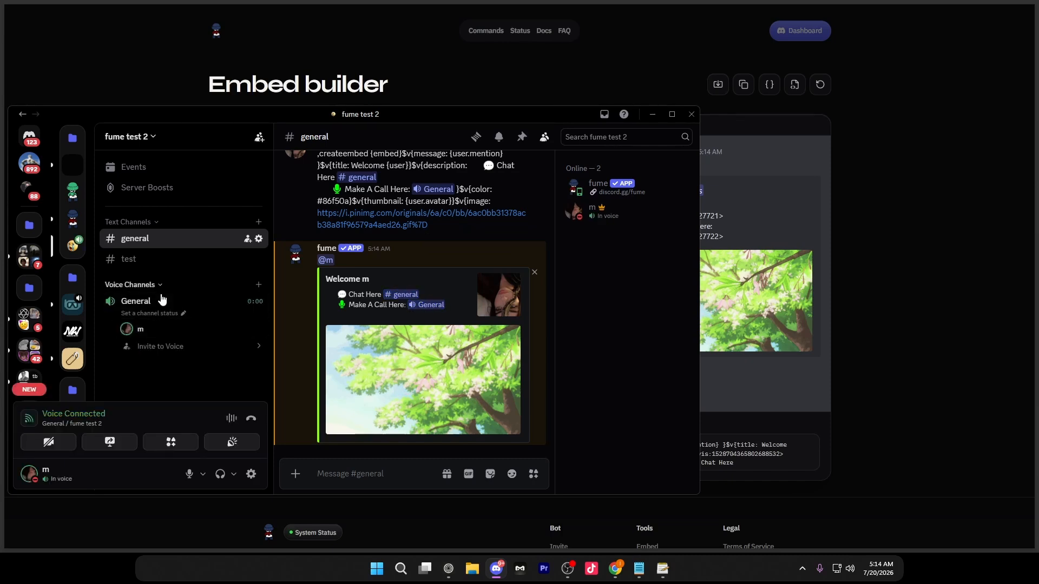
# - Back in the embed builder, set the embed's author name to the variable {guild.name}
pyautogui.hotkey('alt', 'Tab')
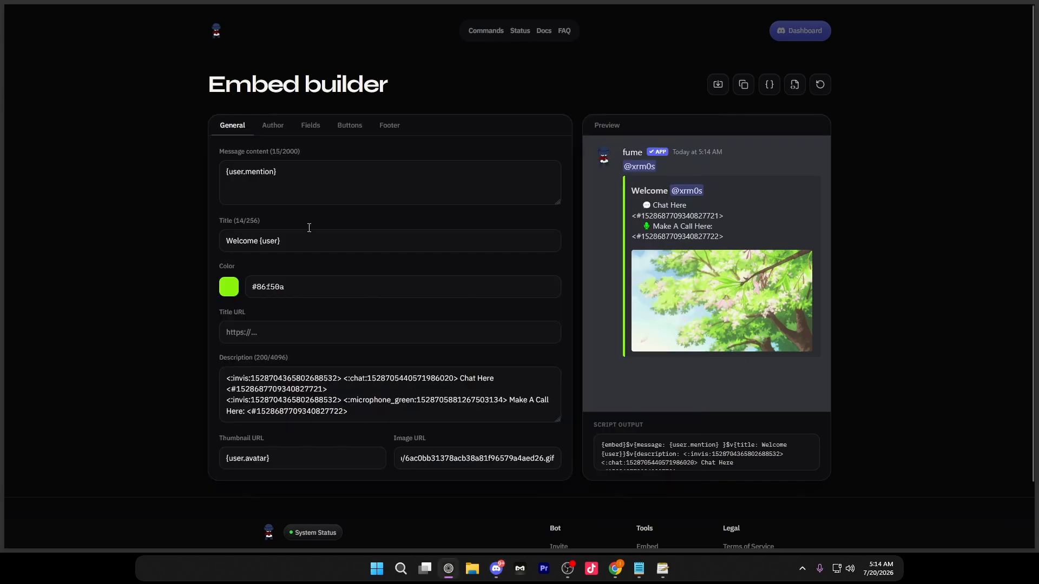
pyautogui.click(273, 125)
pyautogui.click(349, 178)
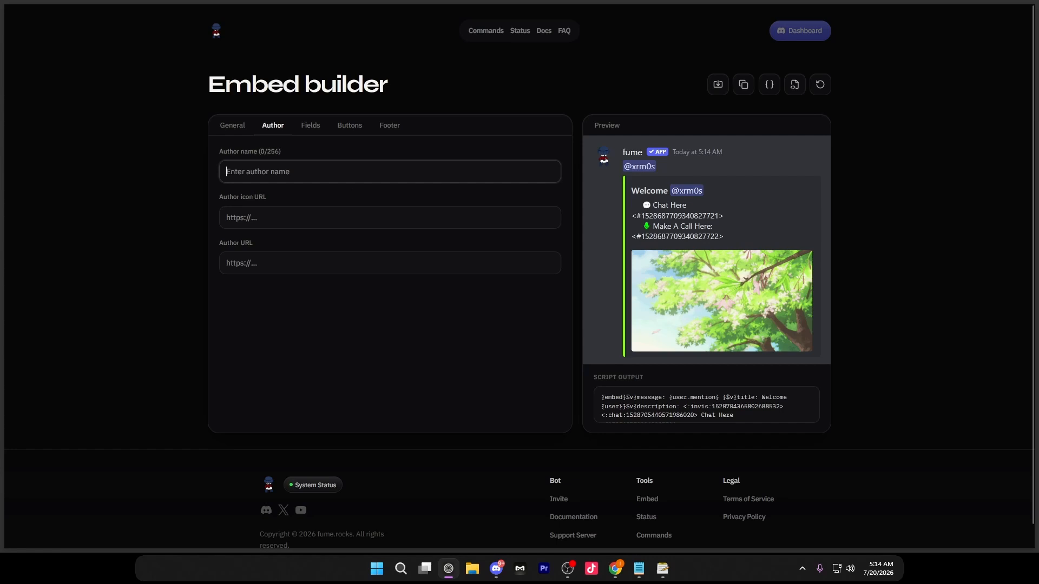
pyautogui.hotkey('alt', 'Tab')
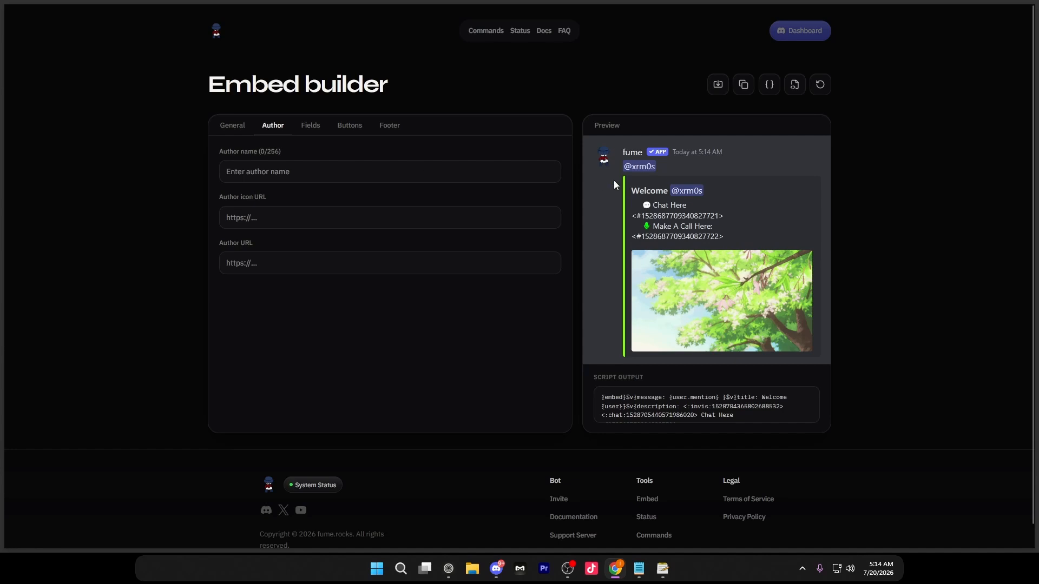
pyautogui.hotkey('alt', 'Tab')
pyautogui.write('{guil')
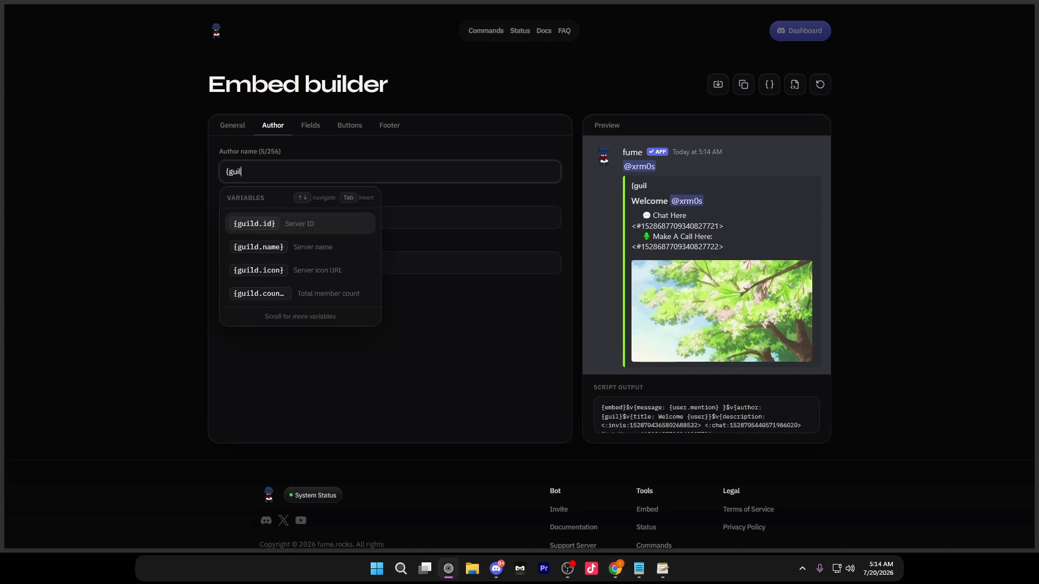
pyautogui.write('d.')
pyautogui.click(313, 254)
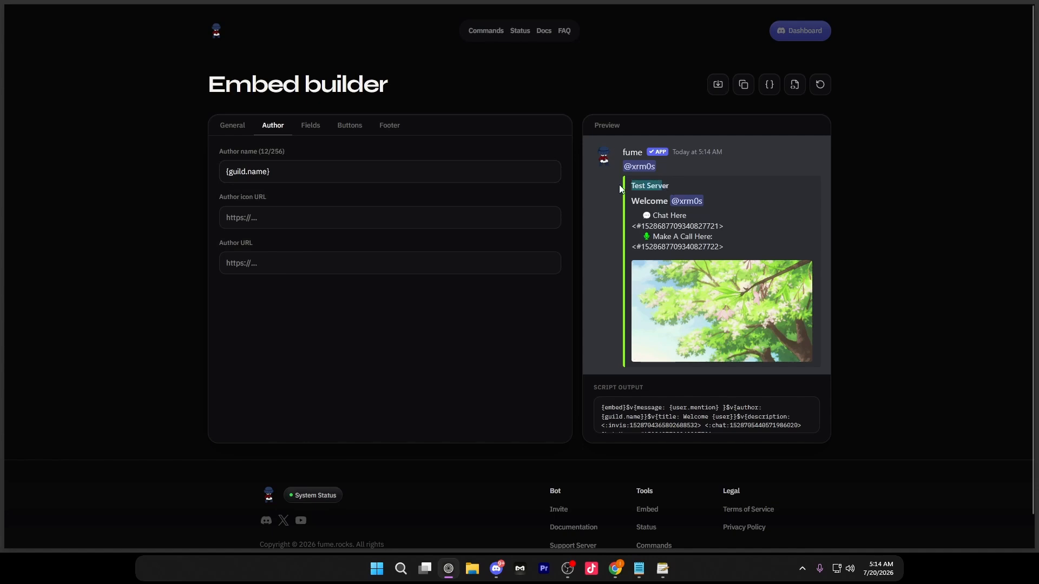
# - Set the embed's author icon URL to the variable {guild.icon}
pyautogui.click(230, 200)
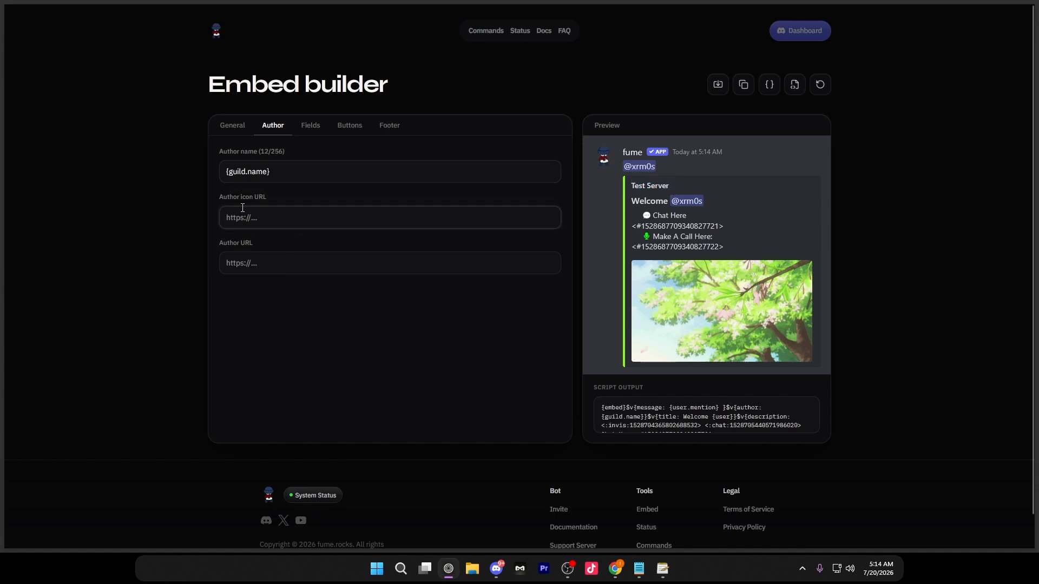
pyautogui.write('{')
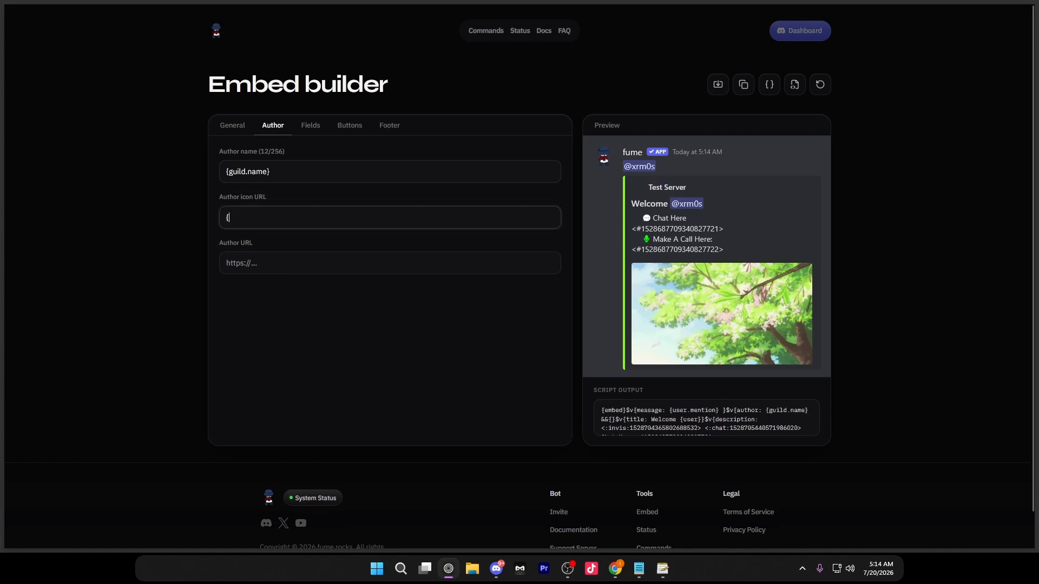
pyautogui.write('guild.icon}')
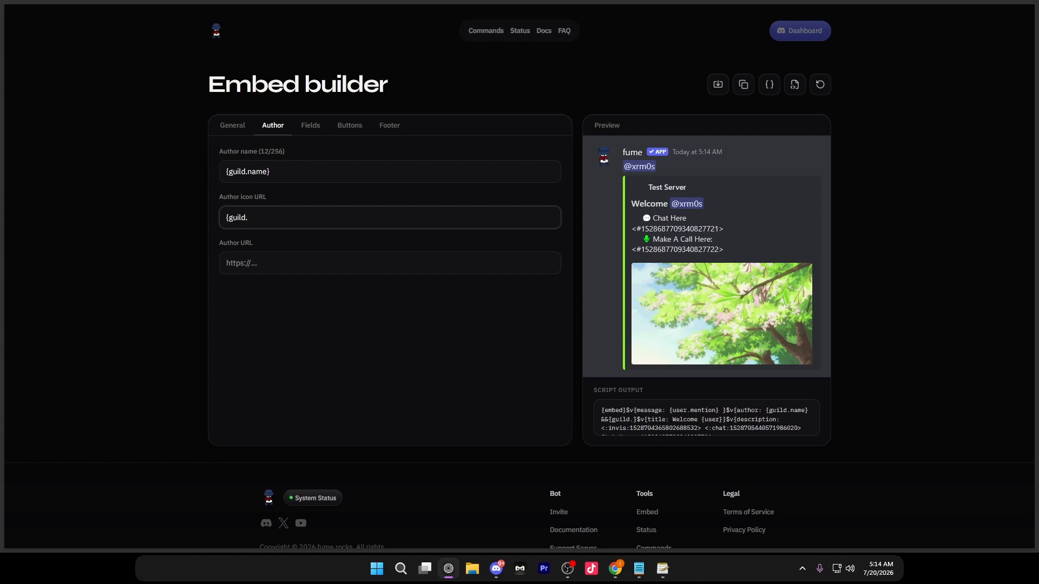
# - In Discord, examine the fume test 2 server's icon setting and its image picker without changing the icon, and return to the embed builder
pyautogui.click(496, 568)
pyautogui.moveTo(368, 114); pyautogui.dragTo(432, 105)
pyautogui.click(215, 127)
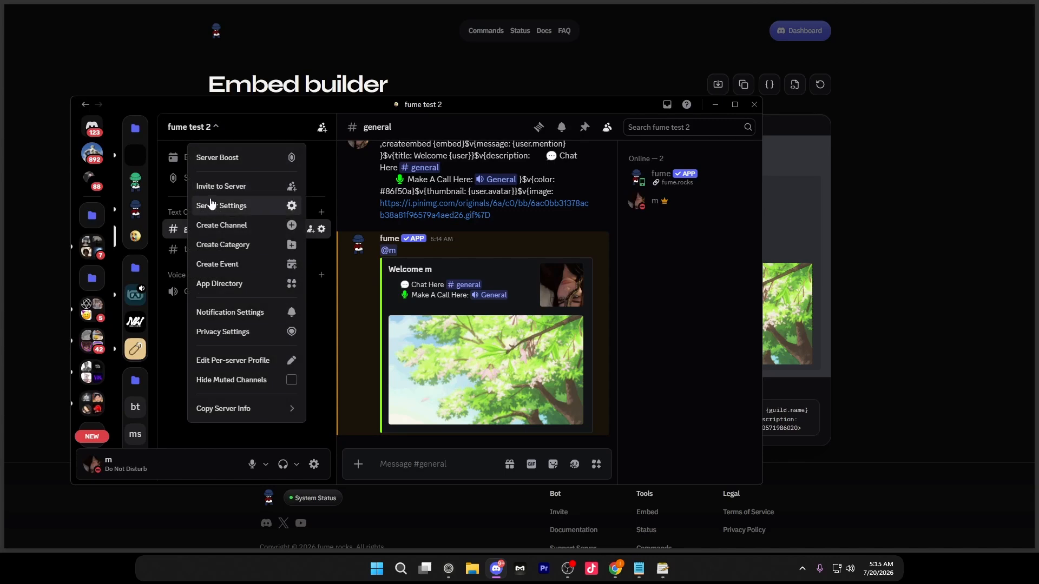
pyautogui.click(219, 206)
pyautogui.scroll(-12, 324, 271)
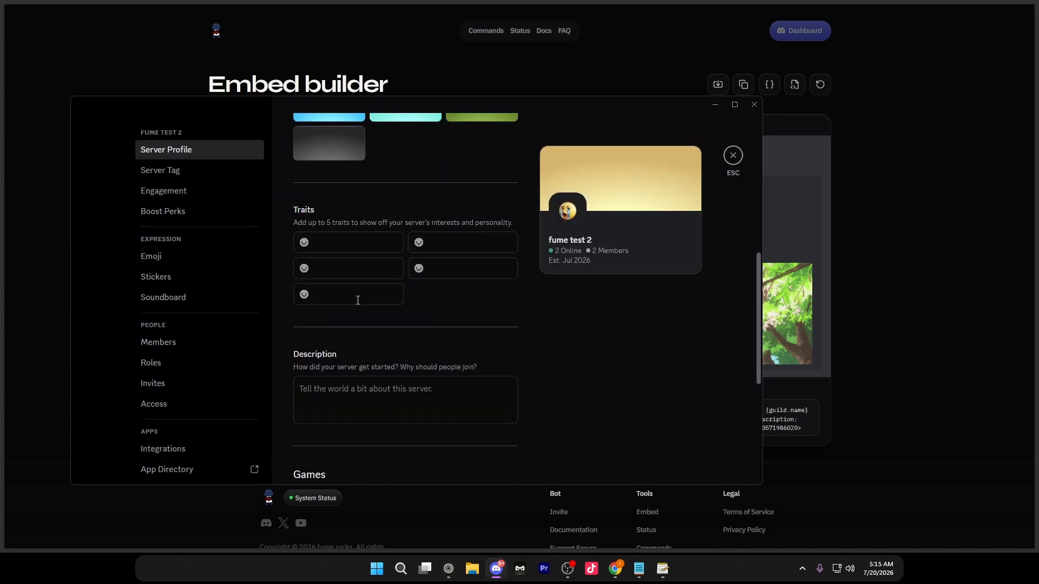
pyautogui.scroll(10, 353, 283)
pyautogui.scroll(2, 357, 292)
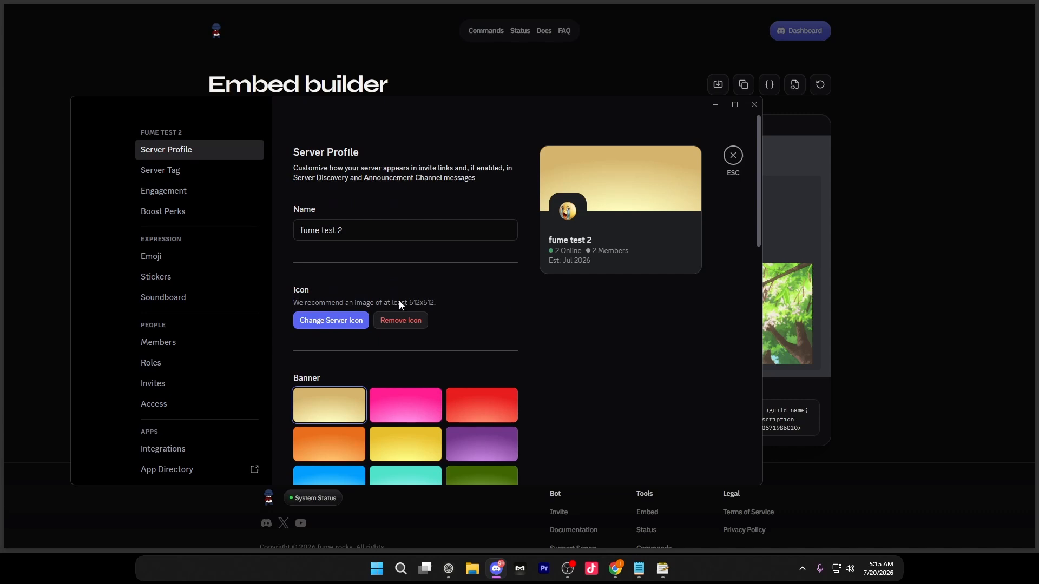
pyautogui.click(568, 214)
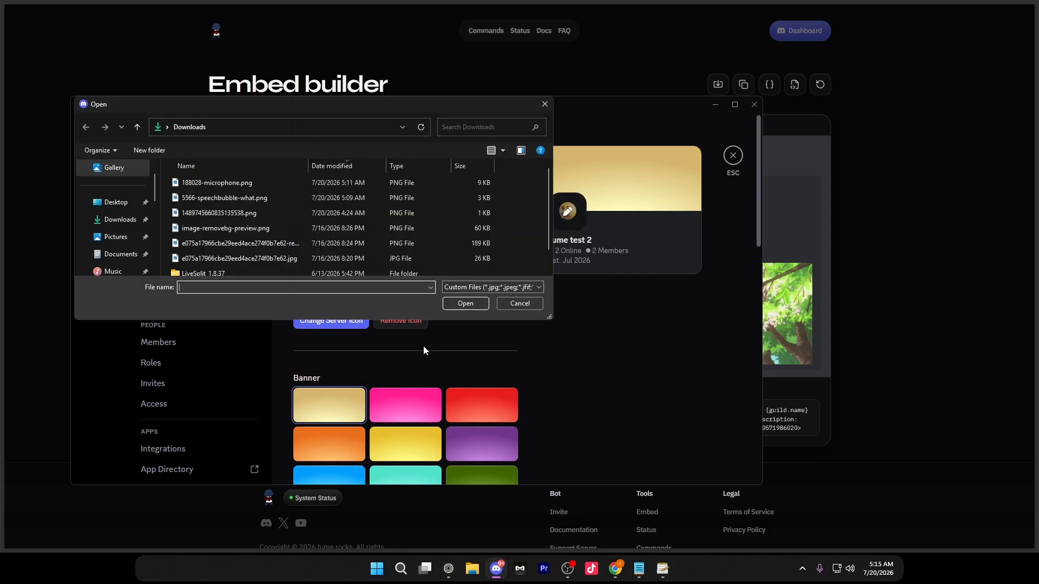
pyautogui.moveTo(341, 107); pyautogui.dragTo(405, 101)
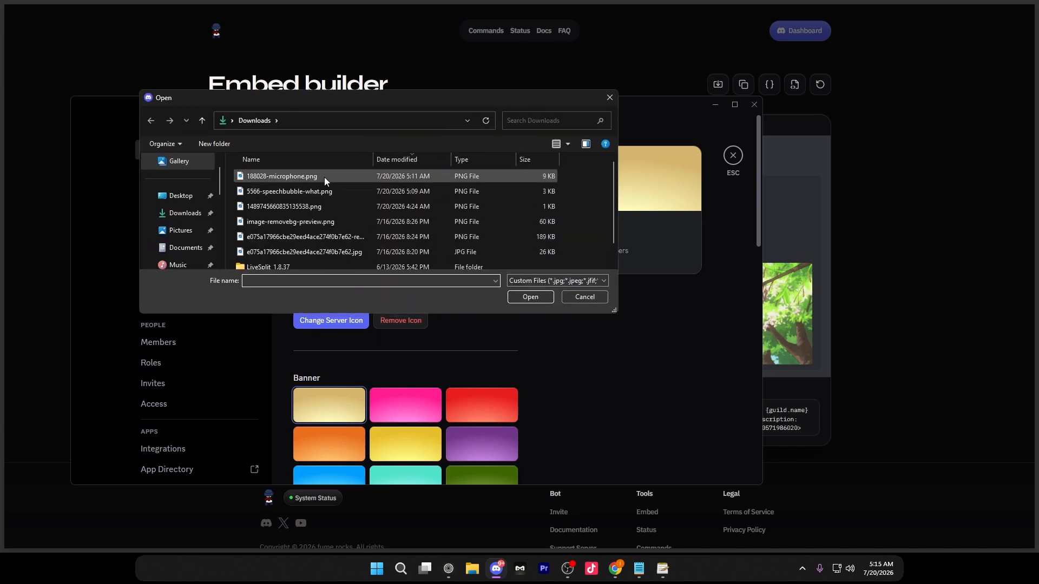
pyautogui.click(577, 297)
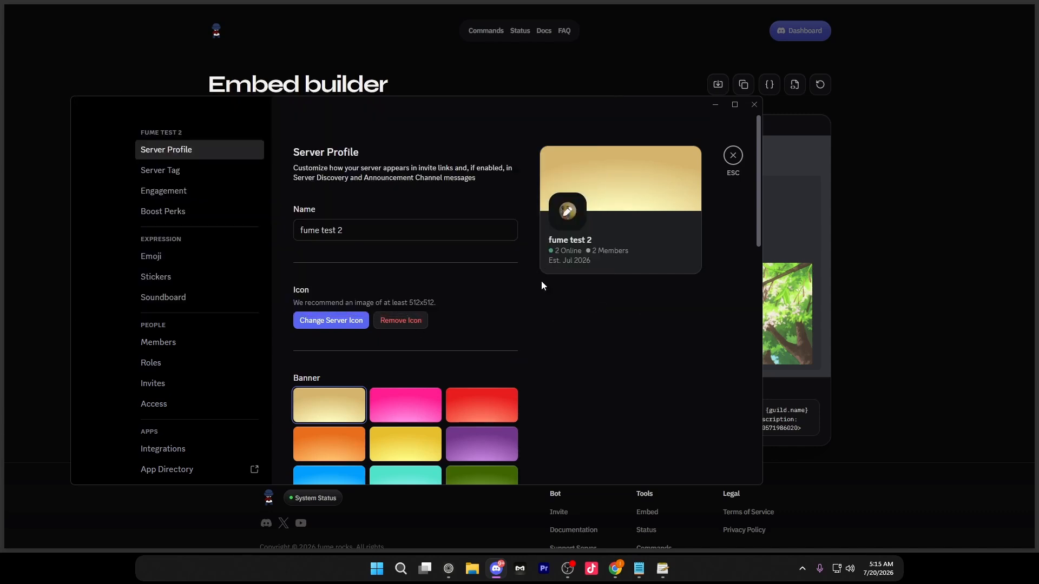
pyautogui.click(726, 148)
pyautogui.moveTo(644, 110); pyautogui.dragTo(469, 171)
pyautogui.click(551, 173)
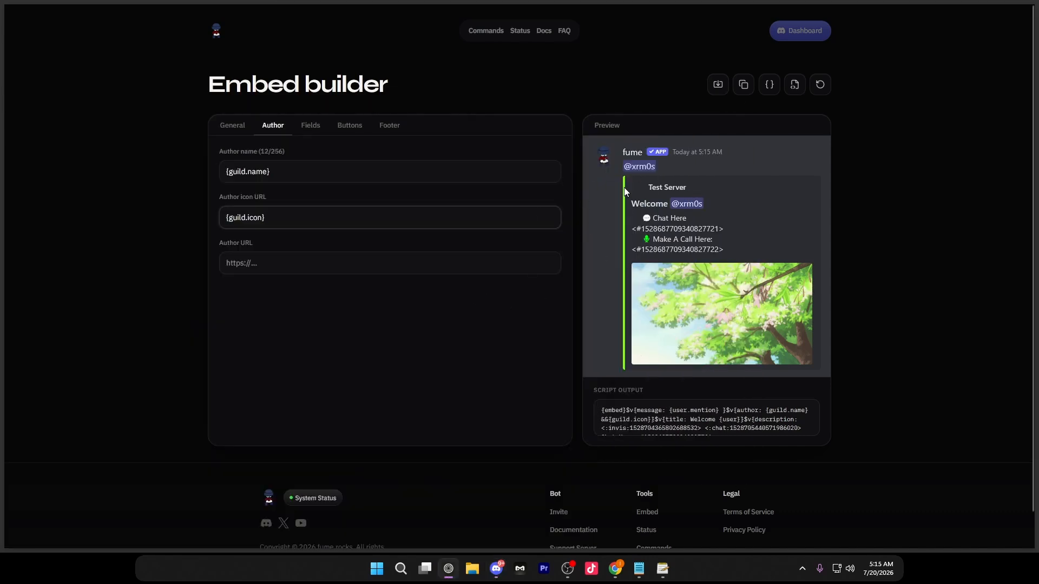
# - Look over the author URL, fields and buttons options, and try adding a button to the embed before deleting it
pyautogui.click(641, 187)
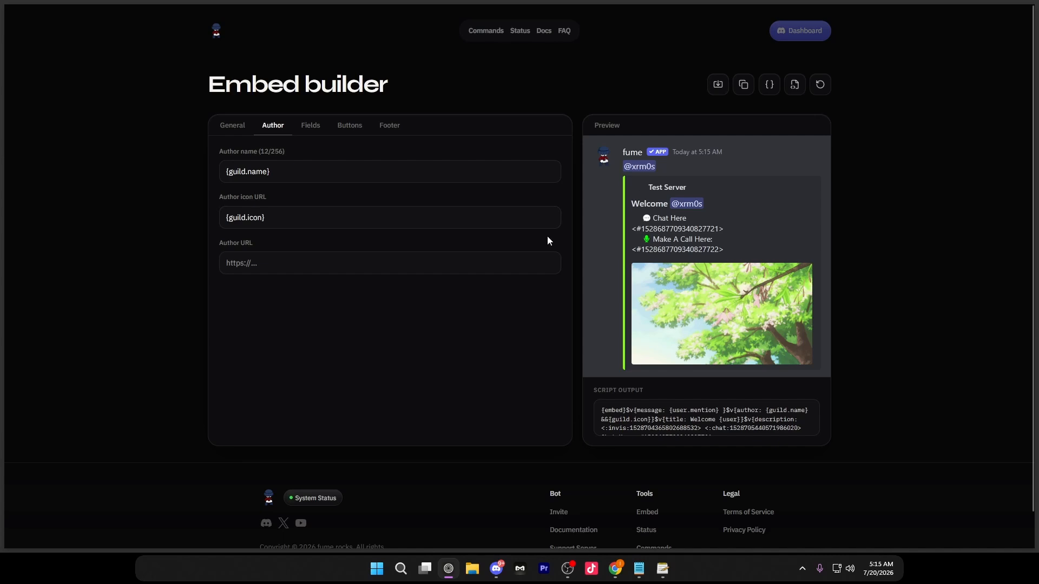
pyautogui.click(298, 268)
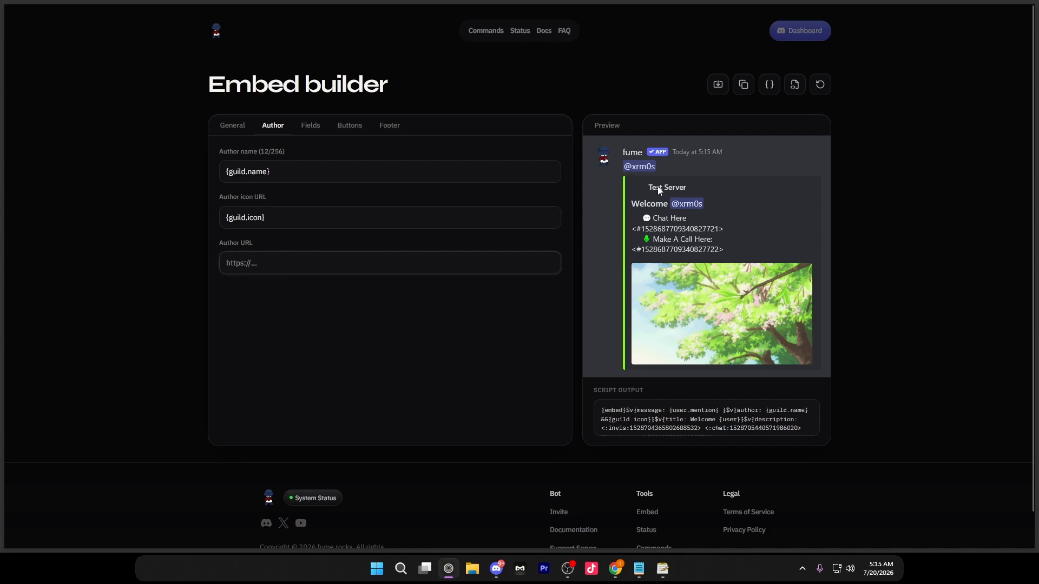
pyautogui.click(316, 130)
pyautogui.click(349, 130)
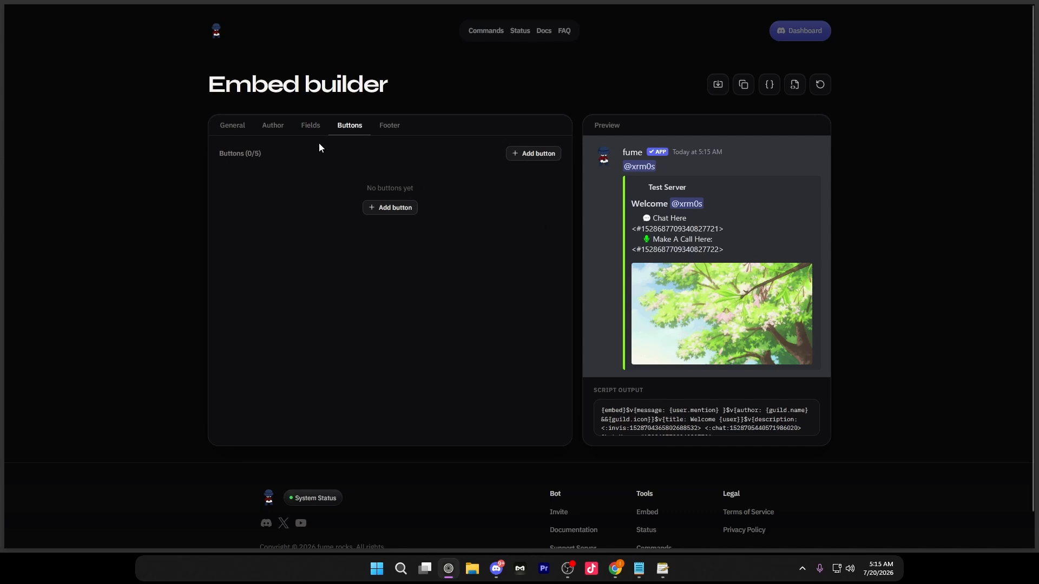
pyautogui.click(310, 128)
pyautogui.click(361, 133)
pyautogui.click(385, 207)
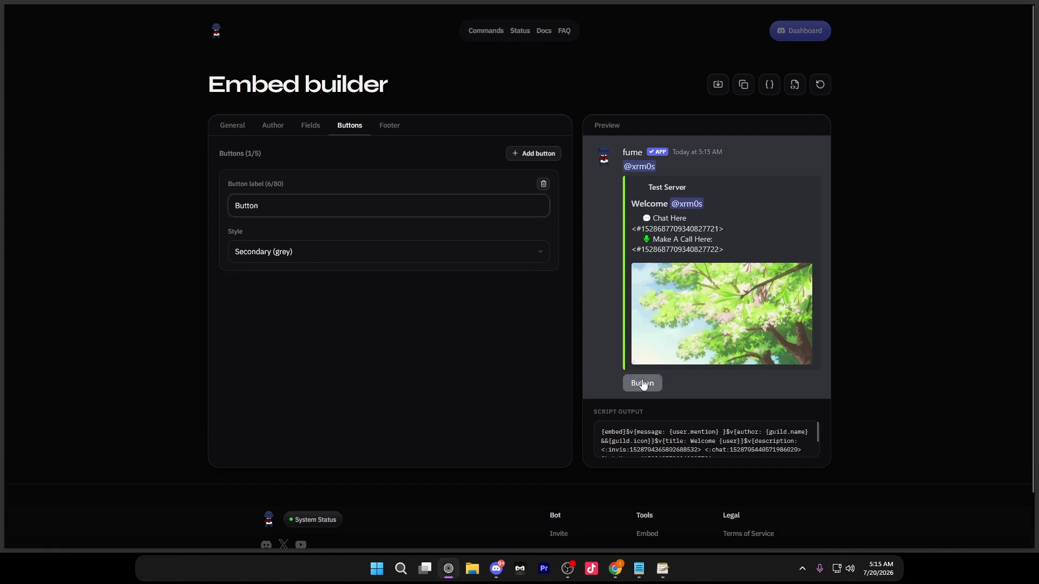
pyautogui.click(543, 184)
# - Try adding an embed field named "What is this server about?" and delete it
pyautogui.click(320, 133)
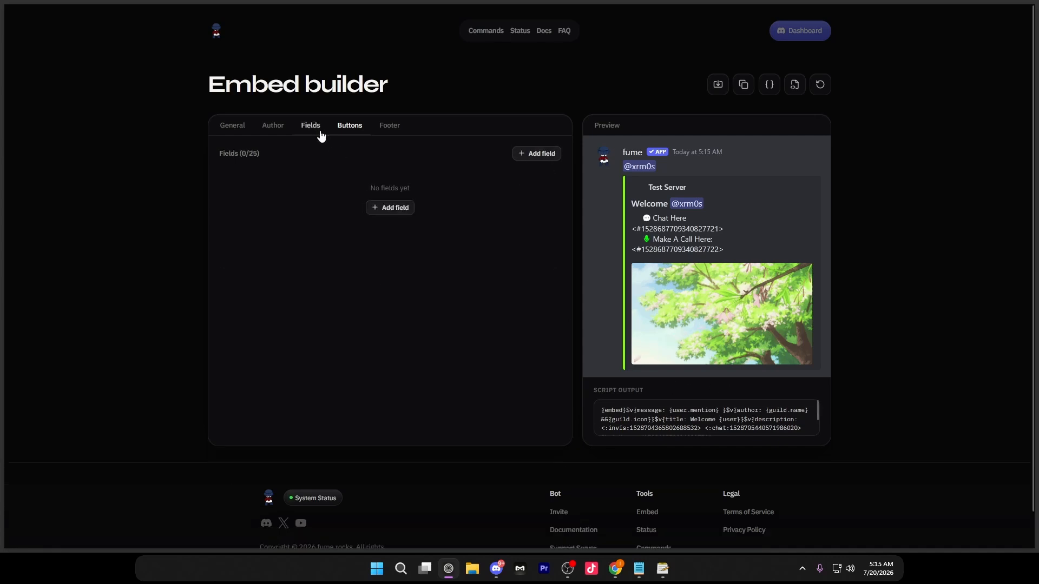
pyautogui.click(385, 207)
pyautogui.click(313, 207)
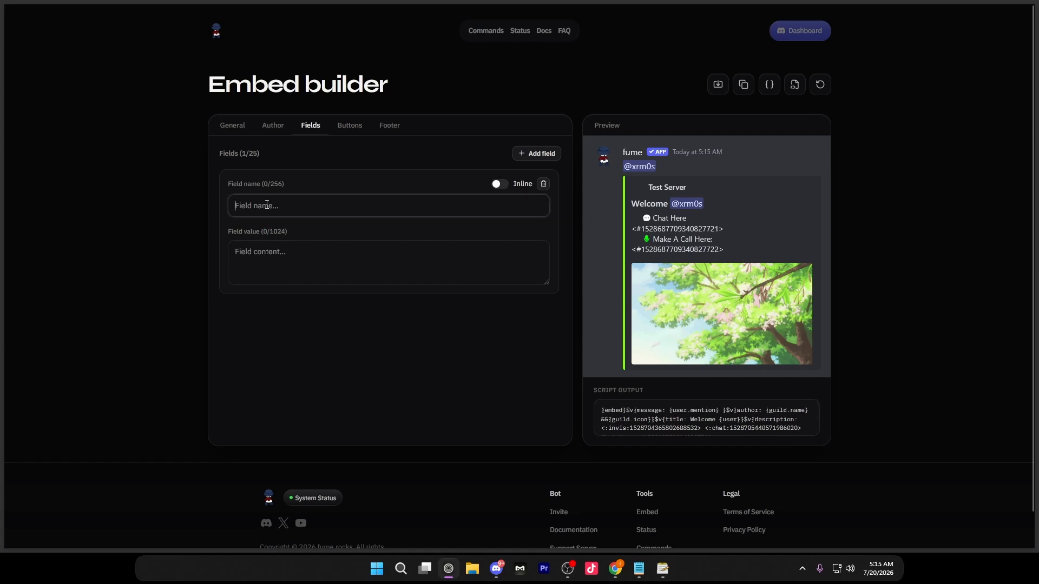
pyautogui.write('W')
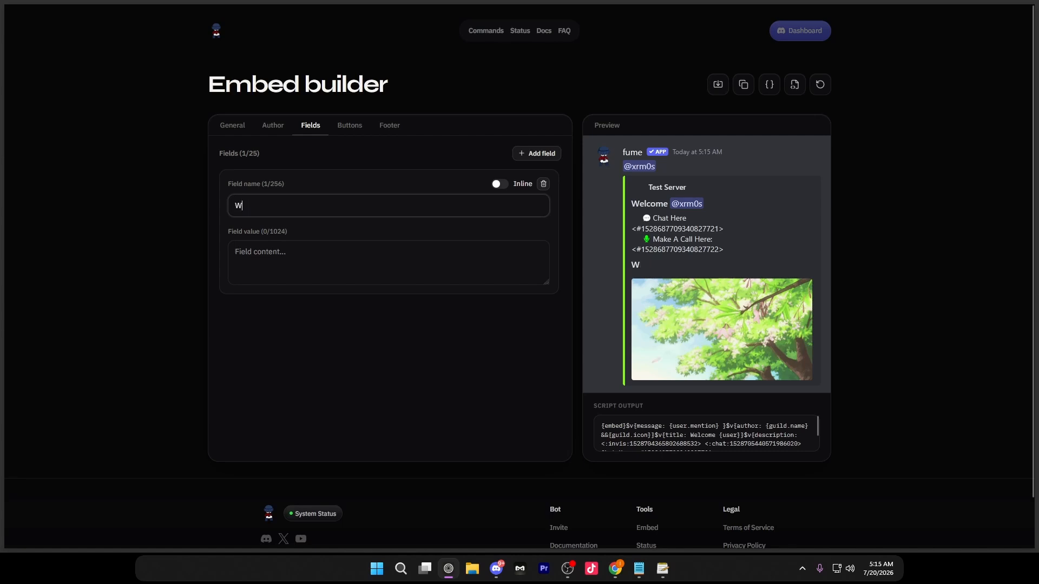
pyautogui.write('Hat is this server about?')
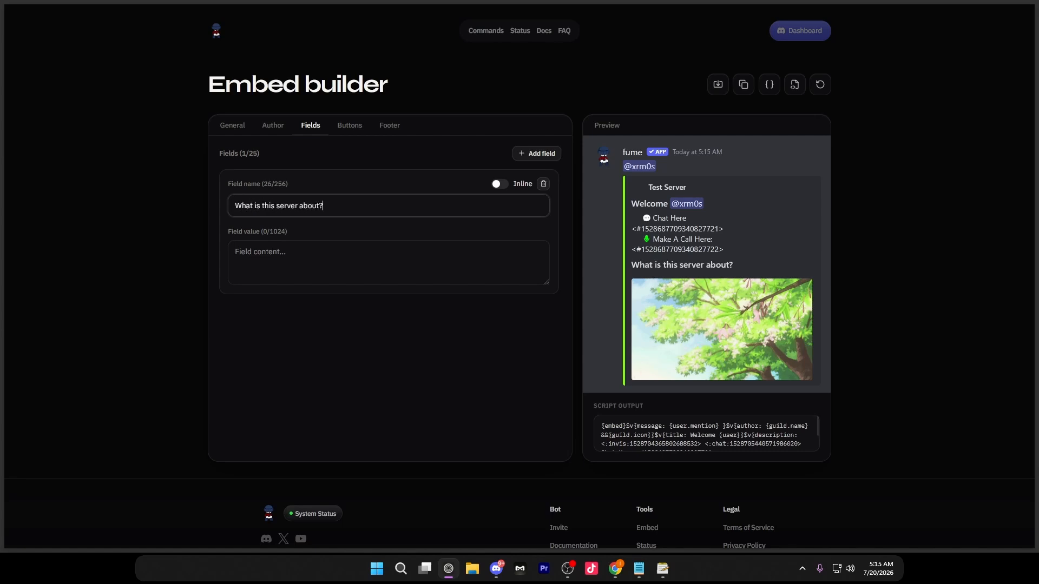
pyautogui.click(314, 255)
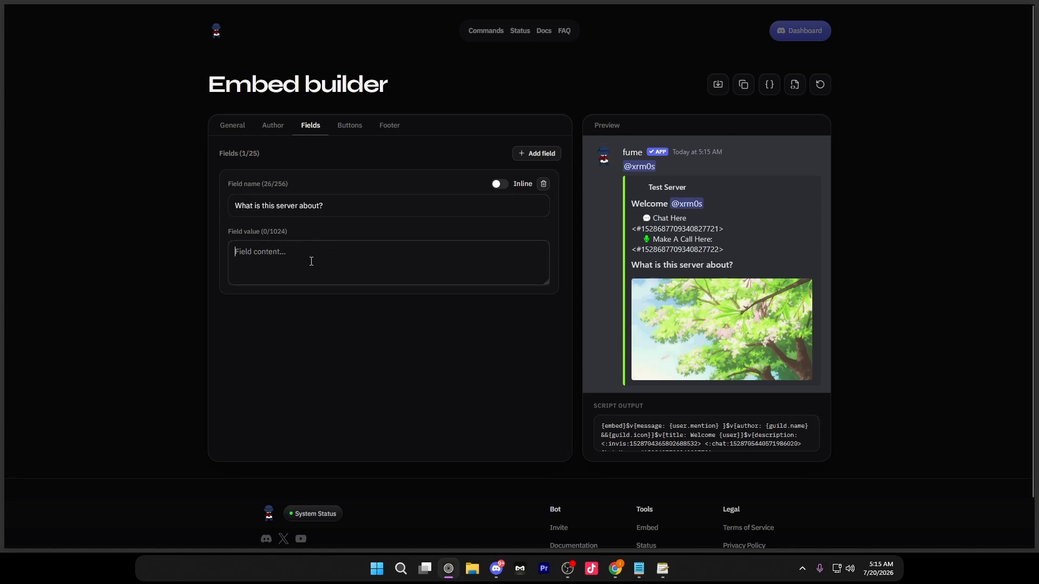
pyautogui.write('W')
pyautogui.press('BackSpace')
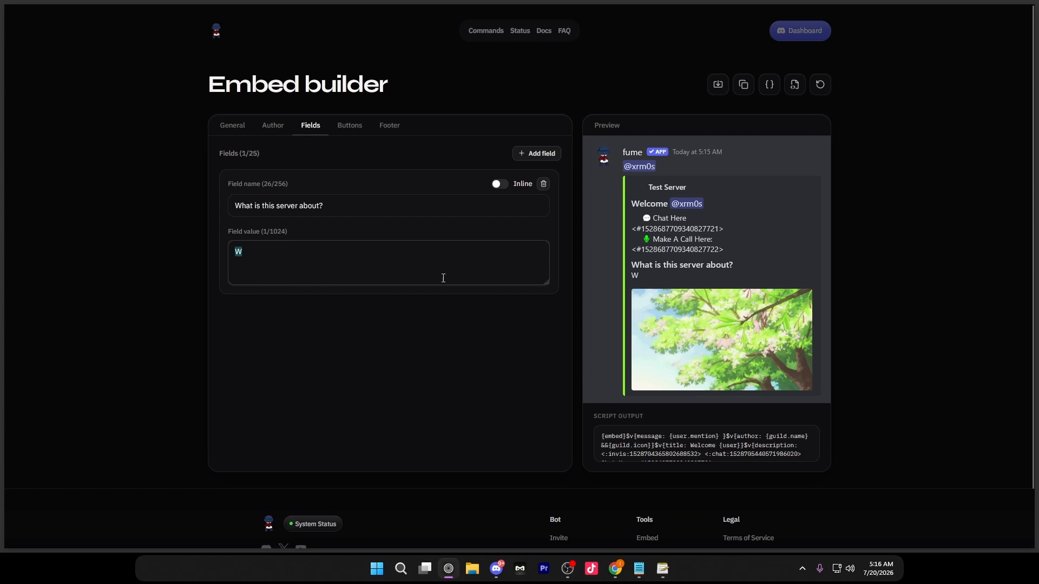
pyautogui.click(495, 185)
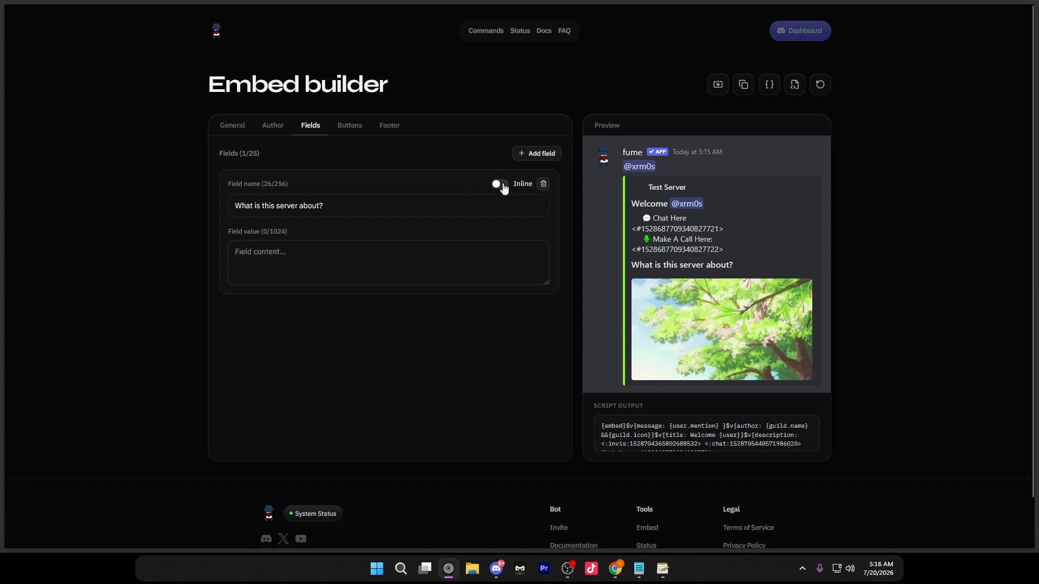
pyautogui.moveTo(374, 215); pyautogui.dragTo(536, 180)
pyautogui.click(544, 184)
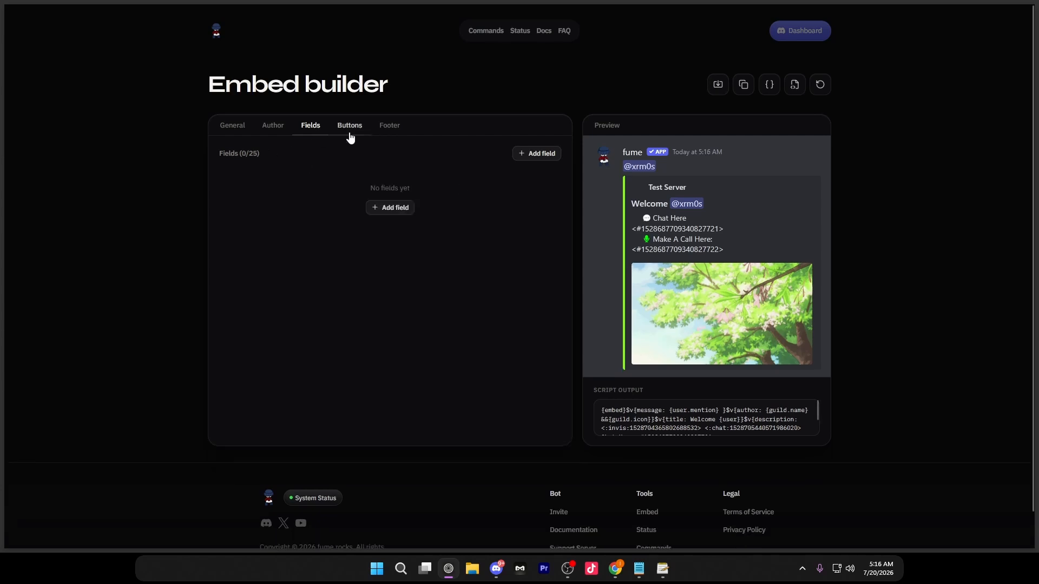
# - Enter the embed's footer text as "You are the" followed by the variable {user.join_position_suffix}
pyautogui.click(387, 132)
pyautogui.click(286, 192)
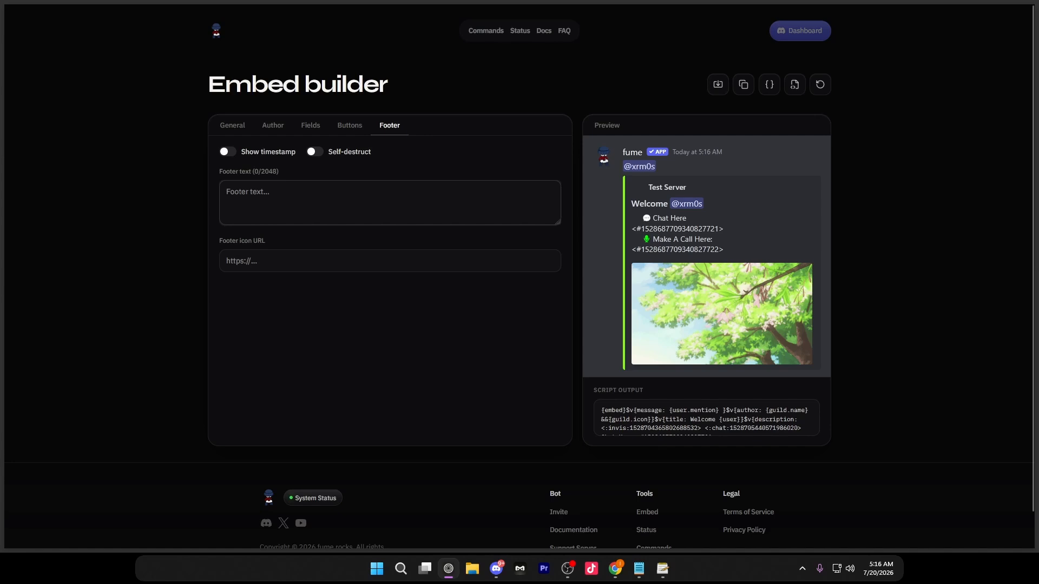
pyautogui.hotkey('alt', 'Tab')
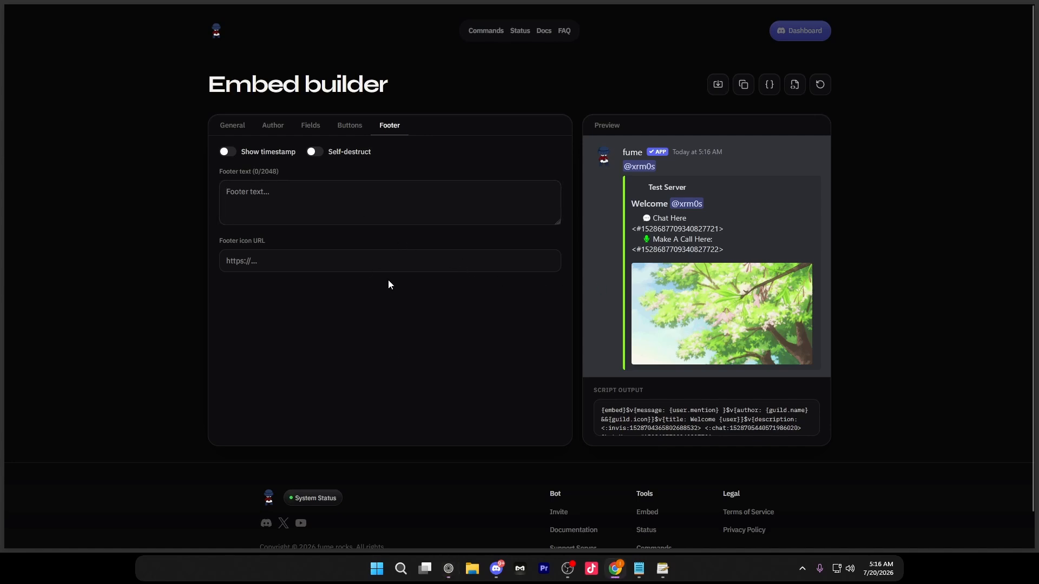
pyautogui.click(249, 193)
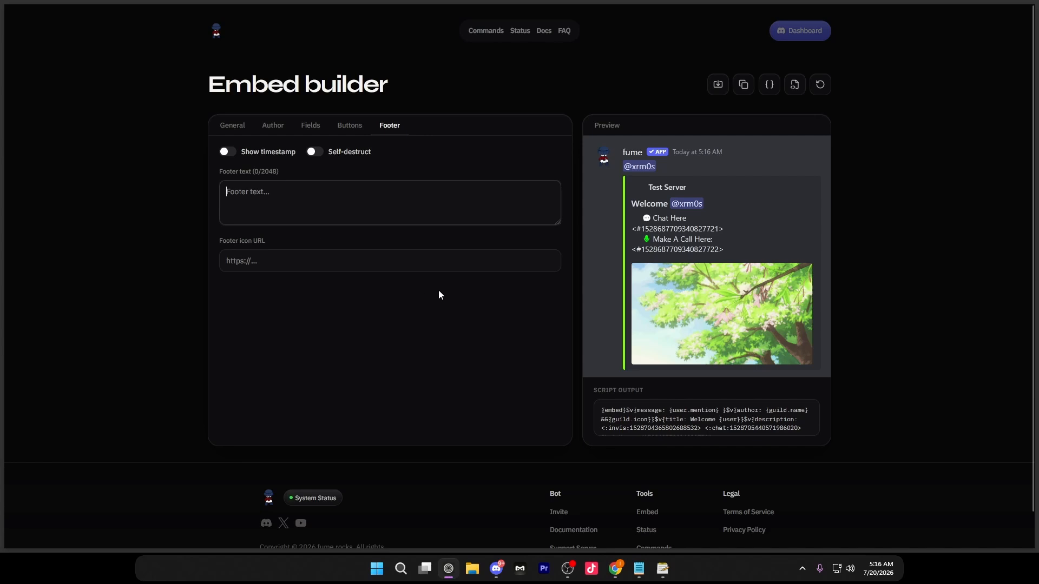
pyautogui.write('You ar')
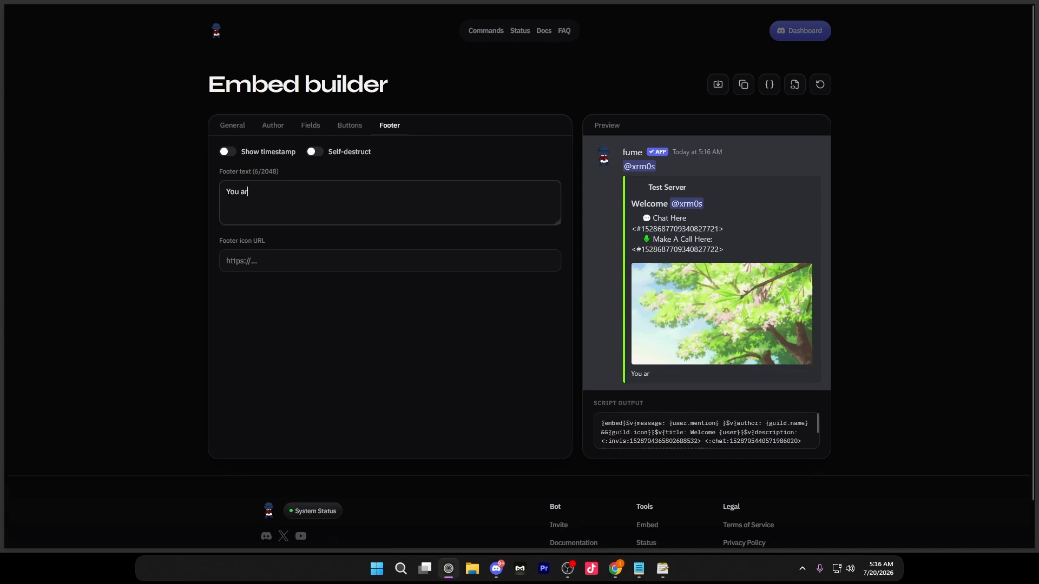
pyautogui.write('e the {')
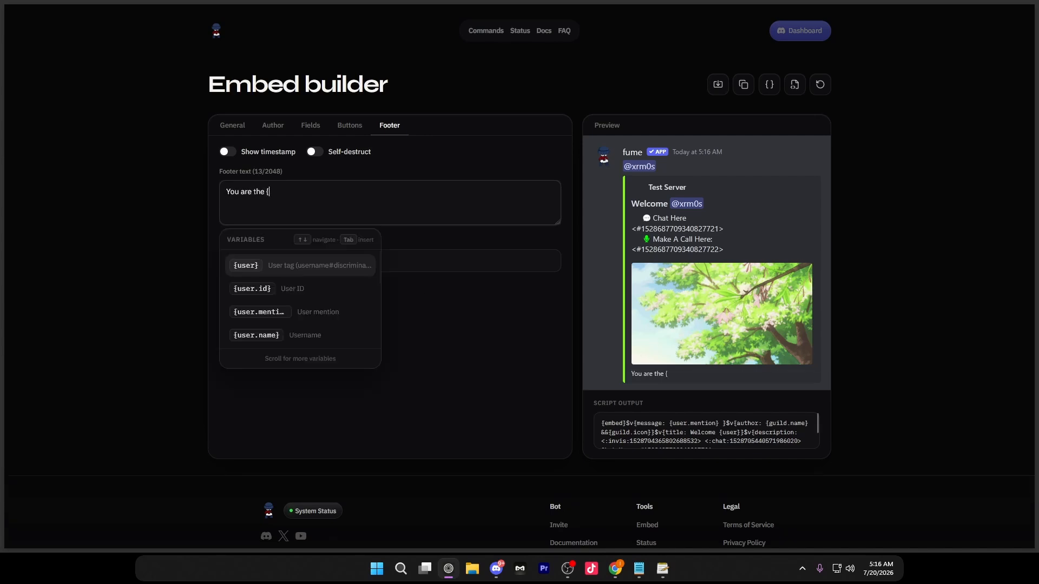
pyautogui.write('user.')
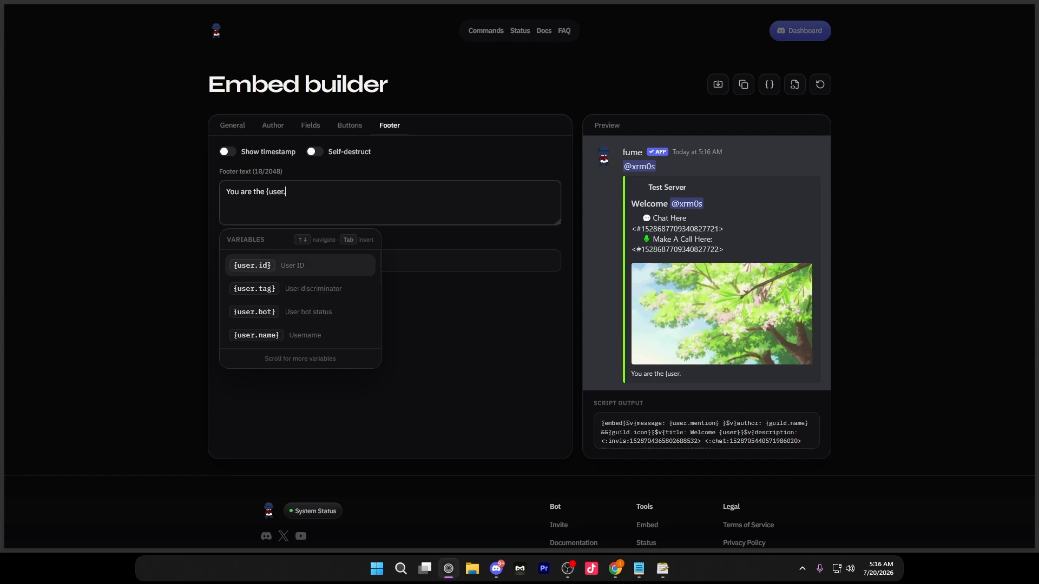
pyautogui.write('join_po')
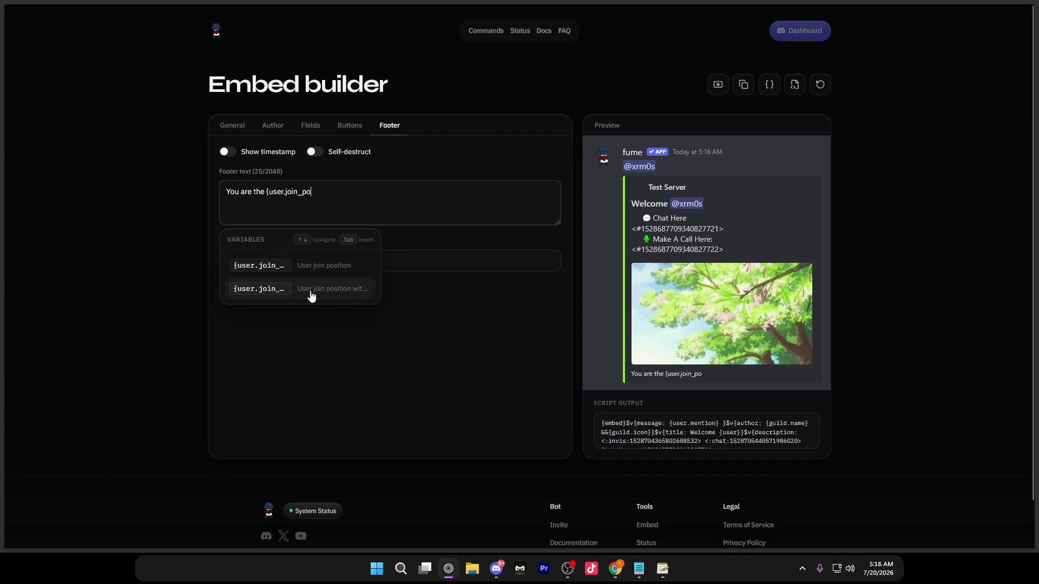
pyautogui.click(340, 297)
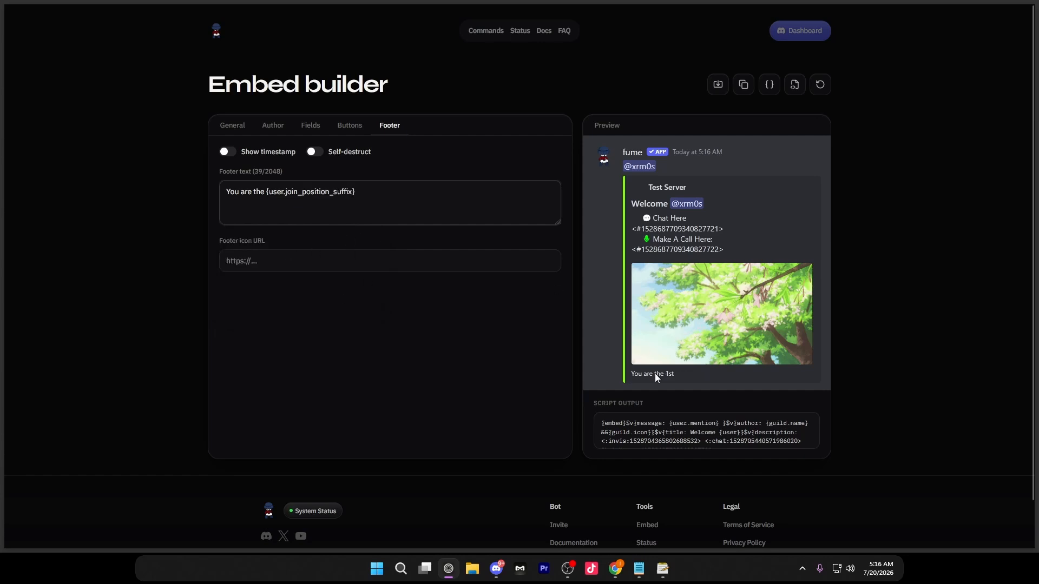
# - Finish the footer text with "user!" after the join position variable
pyautogui.click(388, 201)
pyautogui.write('user! Welcome')
pyautogui.doubleClick(377, 194)
pyautogui.press('BackSpace')
# - Copy the updated embed code, send it with ,createembed in Discord's #general channel, and check the resulting embed's footer
pyautogui.click(767, 87)
pyautogui.click(757, 91)
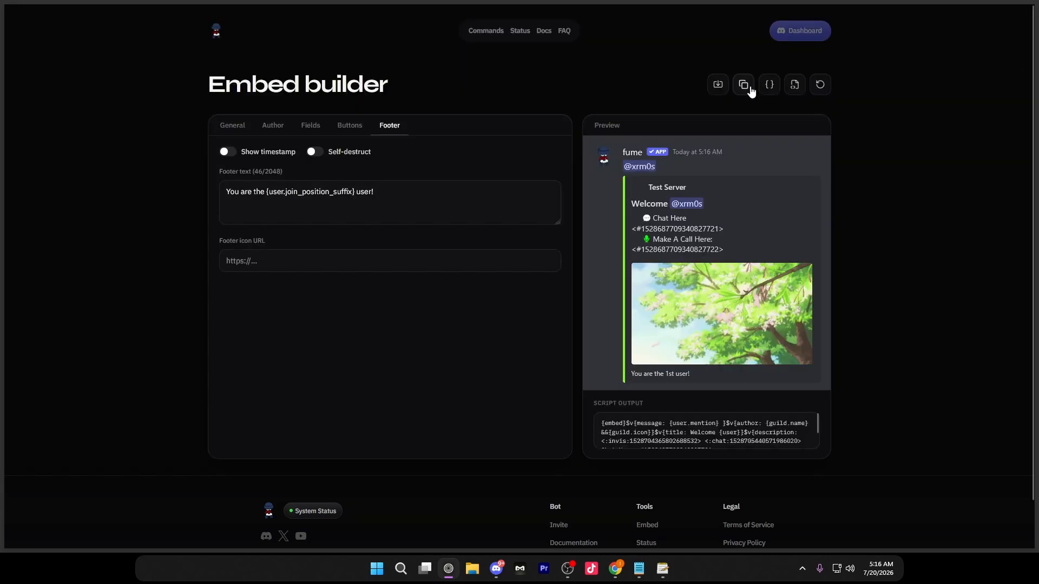
pyautogui.click(744, 87)
pyautogui.click(495, 569)
pyautogui.moveTo(375, 169); pyautogui.dragTo(478, 114)
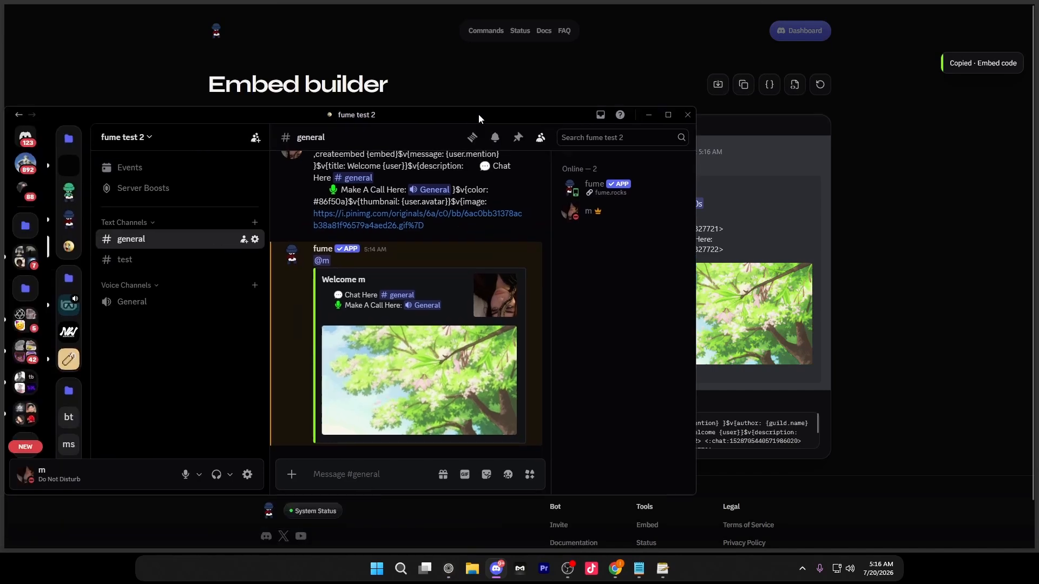
pyautogui.write(',createembed')
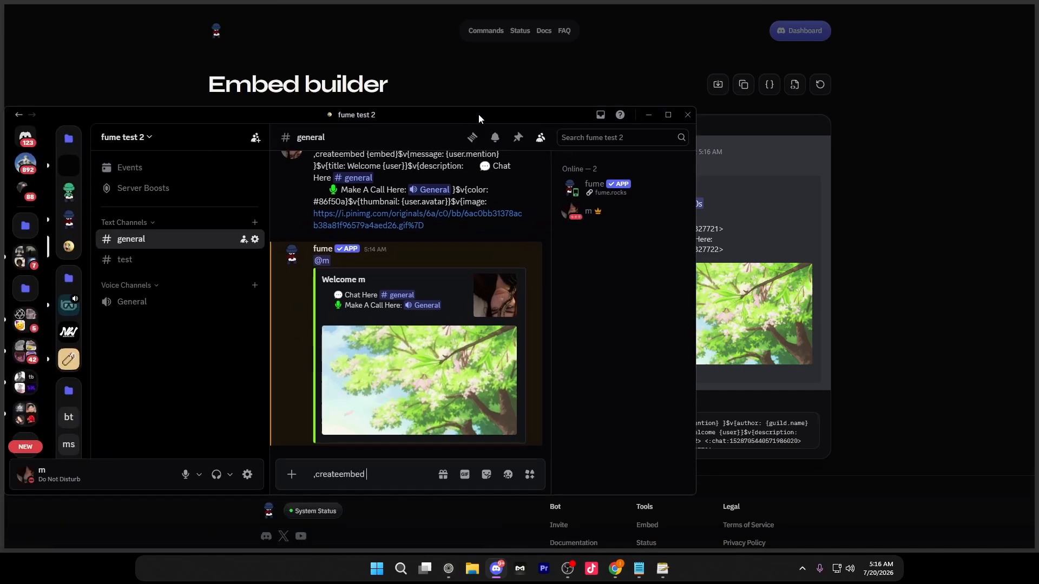
pyautogui.hotkey('ctrl', 'v')
pyautogui.press('Return')
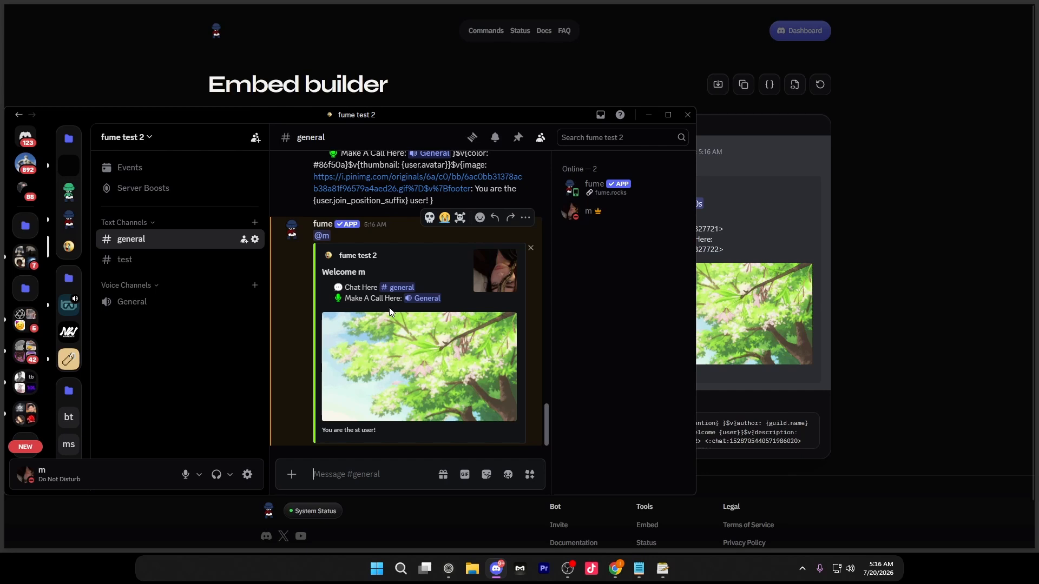
pyautogui.rightClick(345, 417)
pyautogui.click(317, 416)
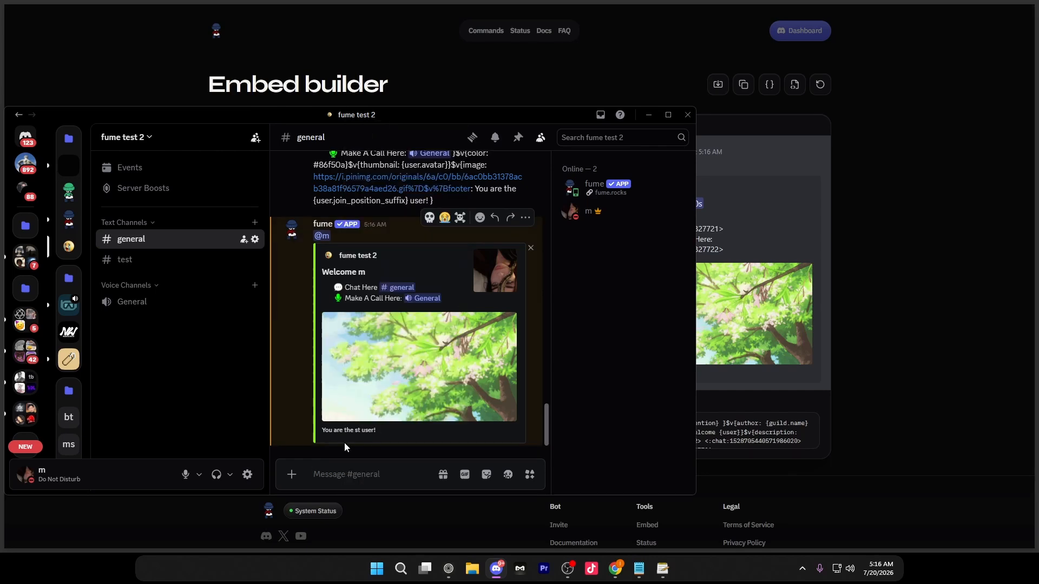
# - Copy the finished welcome embed's code from the embed builder
pyautogui.moveTo(525, 111); pyautogui.dragTo(687, 67)
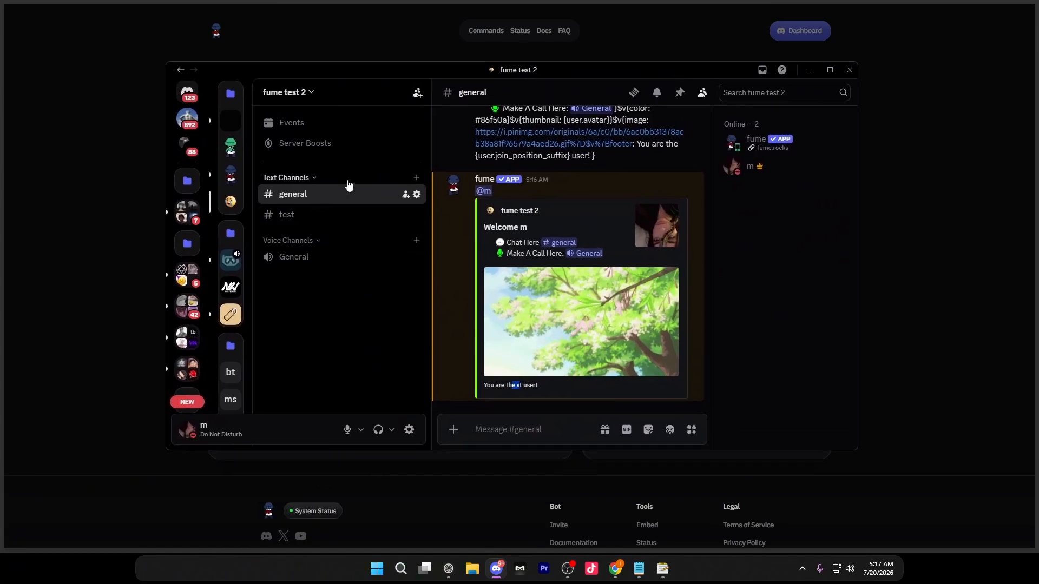
pyautogui.moveTo(542, 73); pyautogui.dragTo(452, 119)
pyautogui.click(723, 96)
pyautogui.click(742, 88)
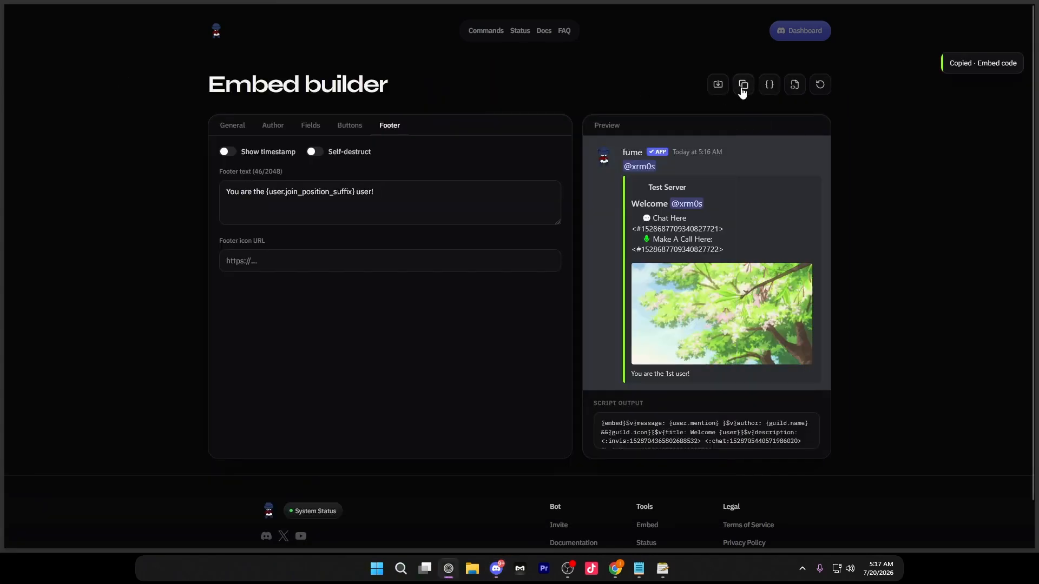
# - Switch to Discord, create a text channel named welcome in the fume test 2 server, and place it above general
pyautogui.click(496, 568)
pyautogui.click(431, 509)
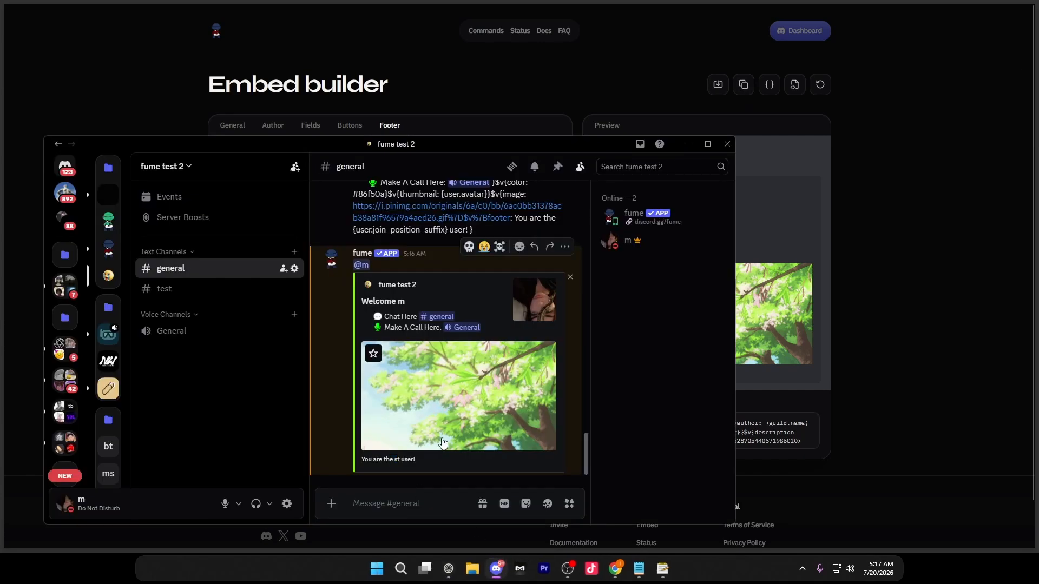
pyautogui.write('.welcome add')
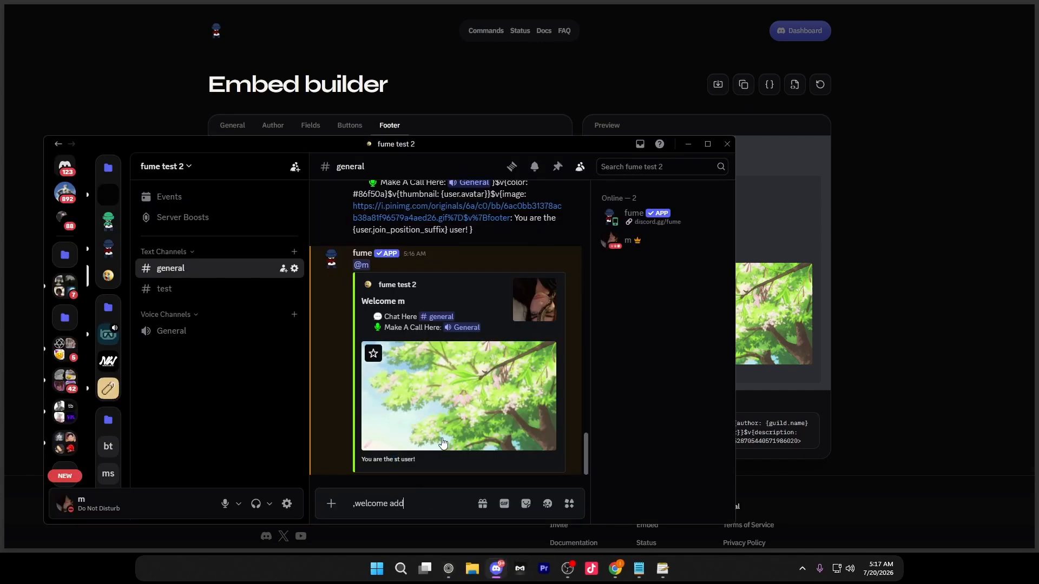
pyautogui.click(295, 252)
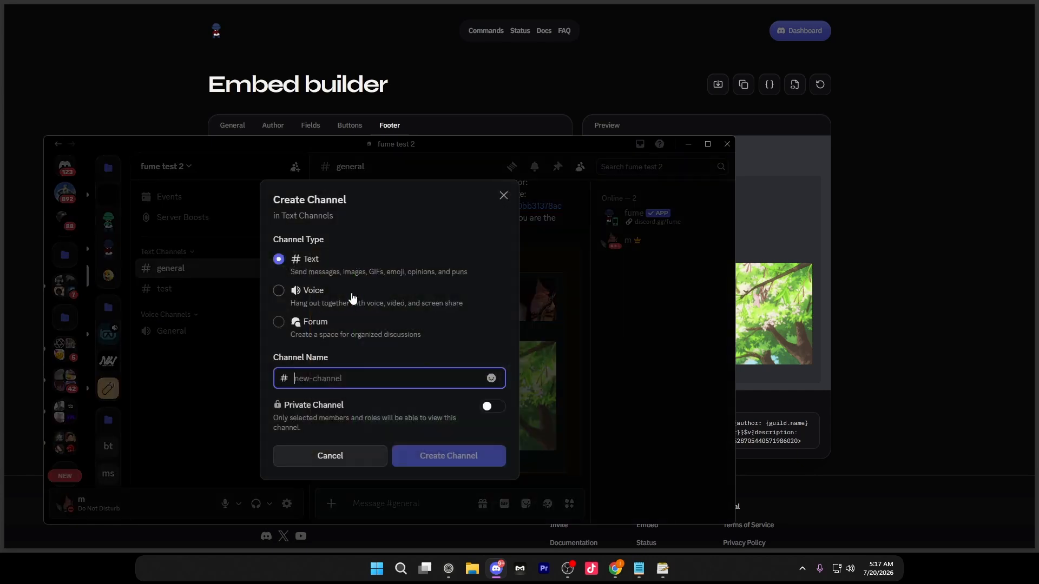
pyautogui.write('welcome')
pyautogui.press('Return')
pyautogui.moveTo(200, 311); pyautogui.dragTo(206, 277)
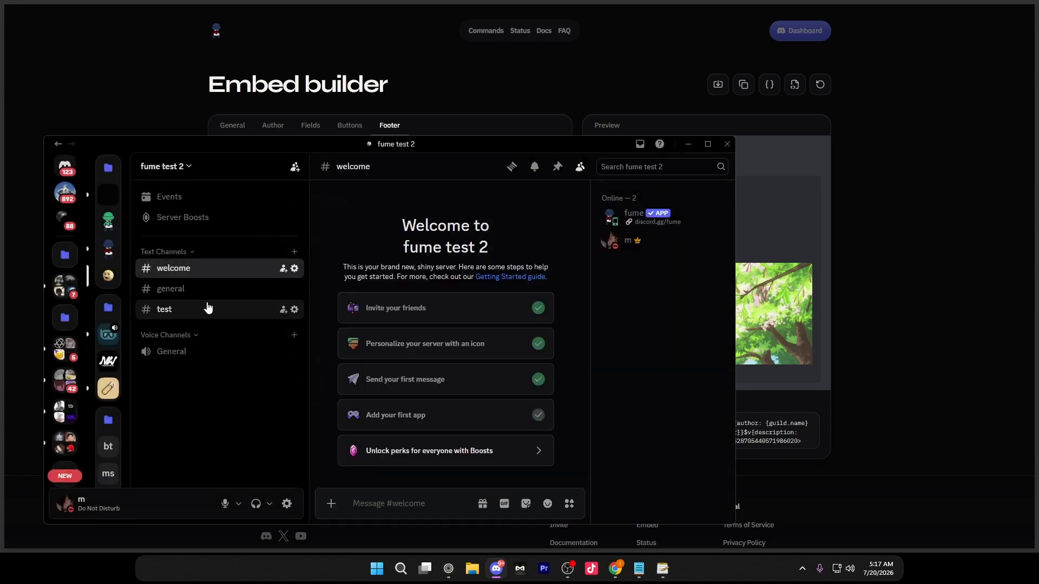
# - Send ,welcome add #welcome followed by the copied embed code in the #general channel
pyautogui.click(227, 294)
pyautogui.write(',we')
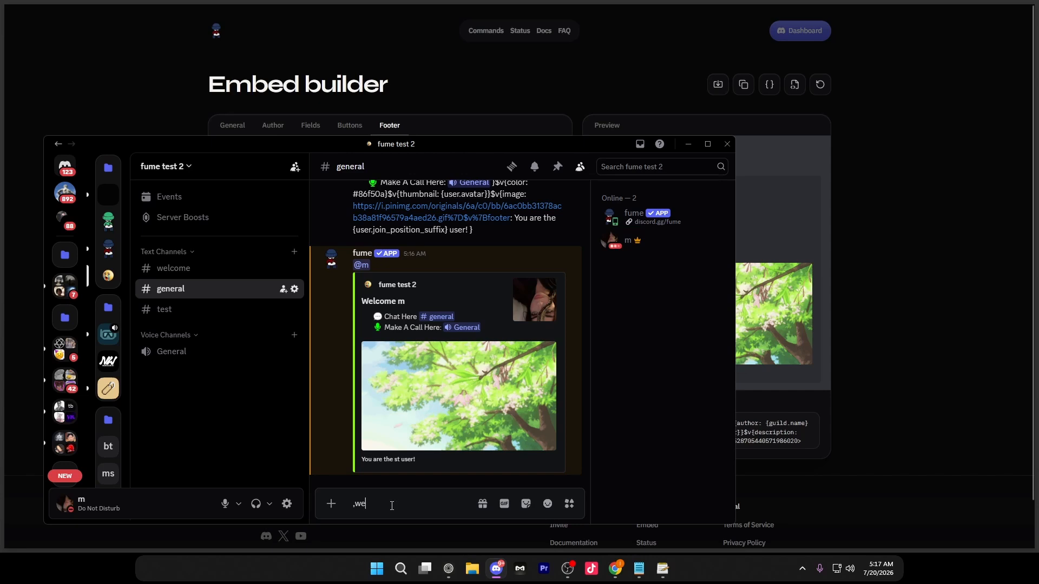
pyautogui.write('lcome add ')
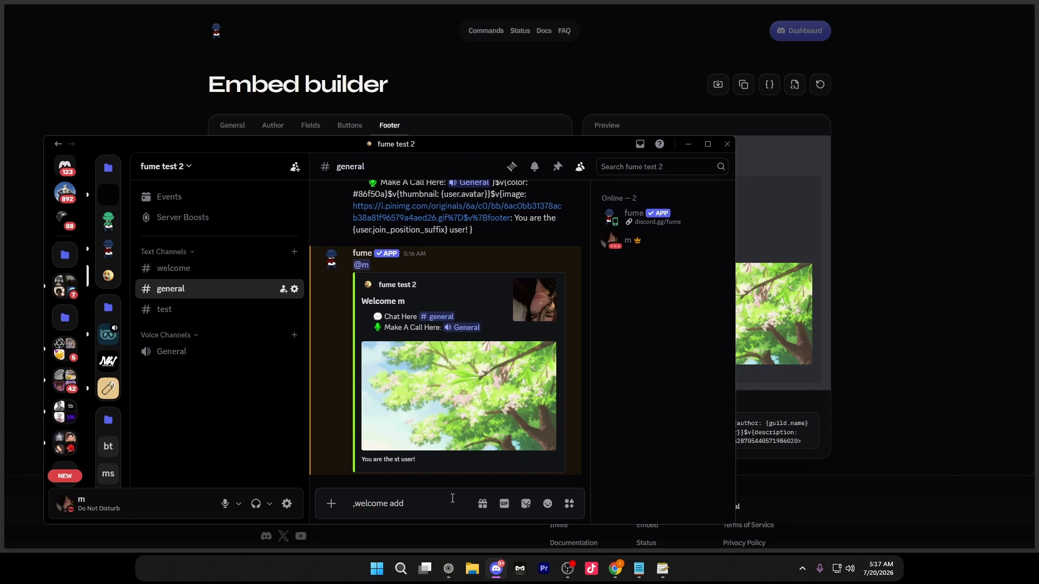
pyautogui.write('#')
pyautogui.click(373, 434)
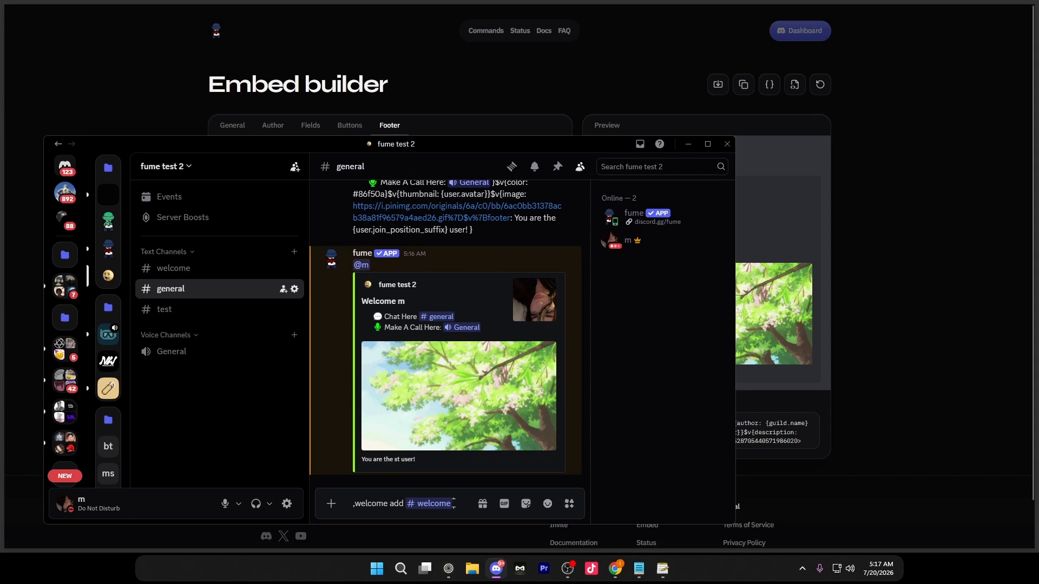
pyautogui.hotkey('ctrl', 'v')
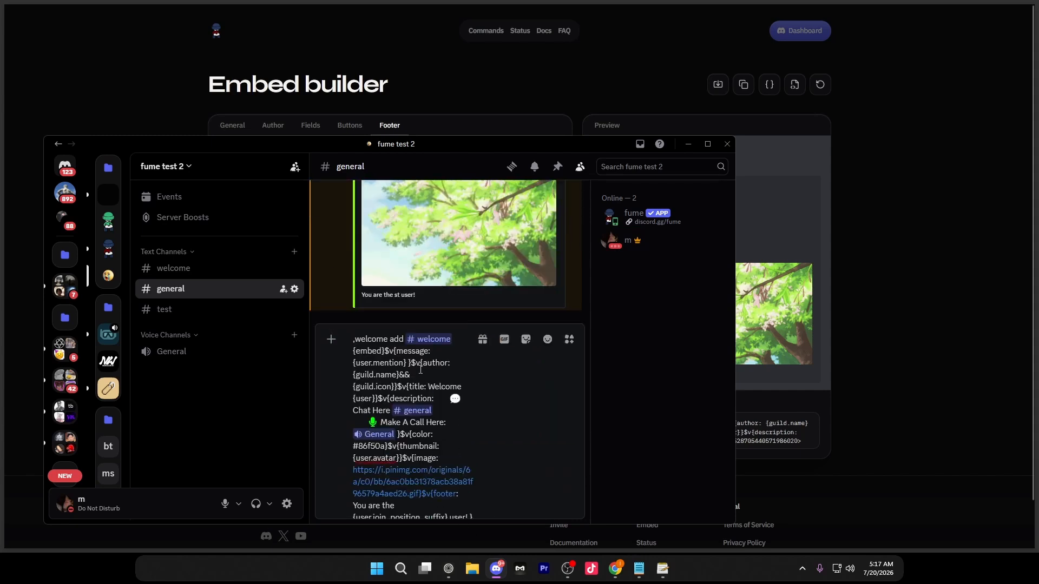
pyautogui.press('Return')
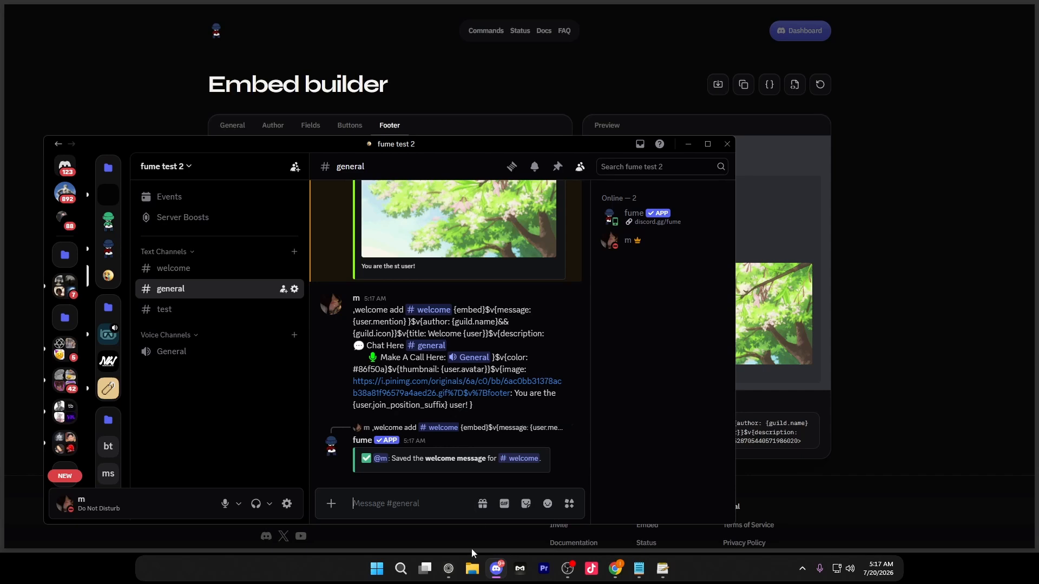
# - Launch Discord PTB with the second account and join the fume test 2 server through the invite in the direct message
pyautogui.press('super')
pyautogui.write('discord PTB')
pyautogui.press('Return')
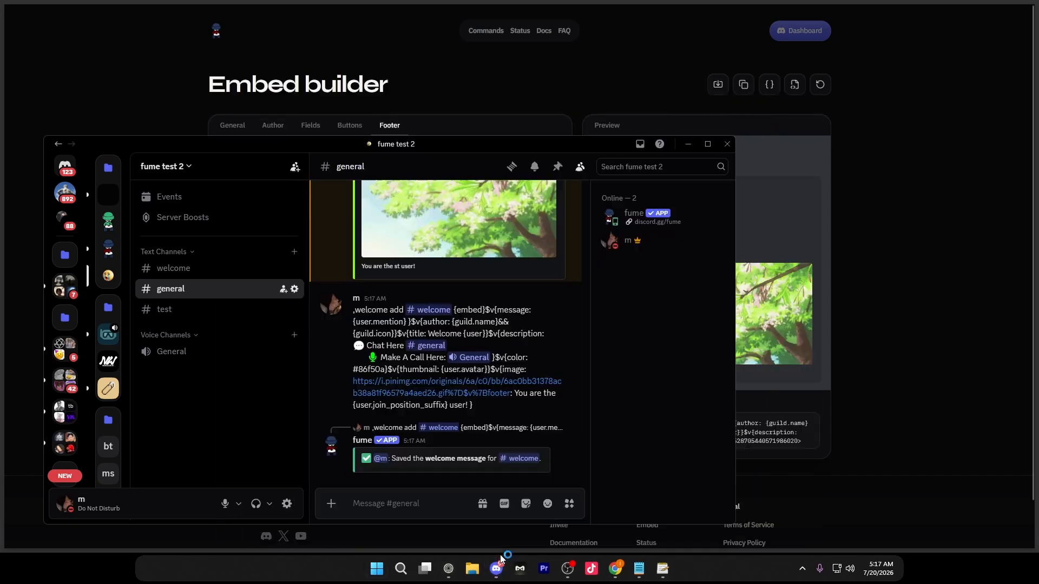
pyautogui.moveTo(411, 144); pyautogui.dragTo(399, 66)
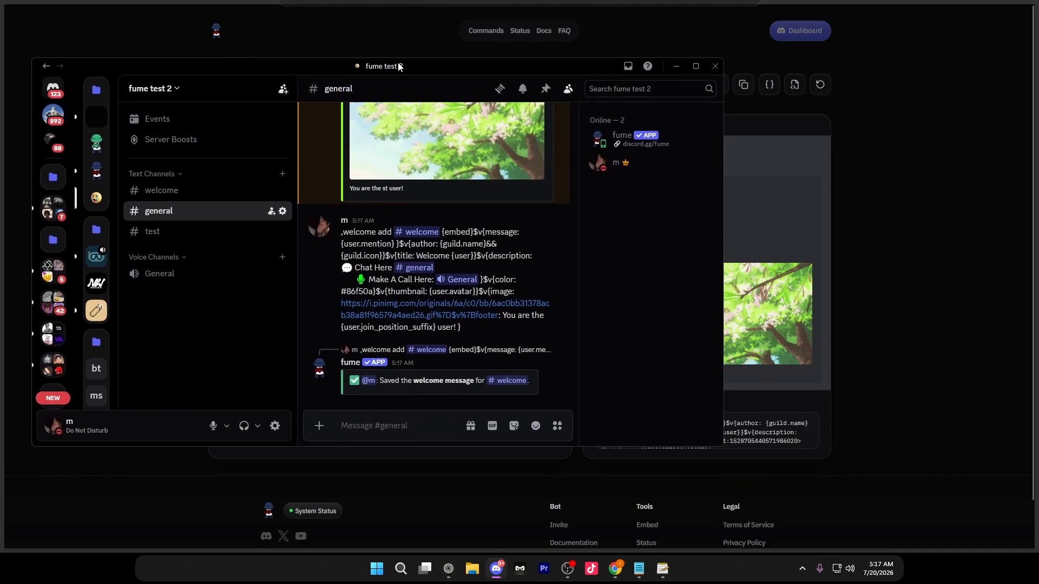
pyautogui.moveTo(400, 66); pyautogui.dragTo(386, 46)
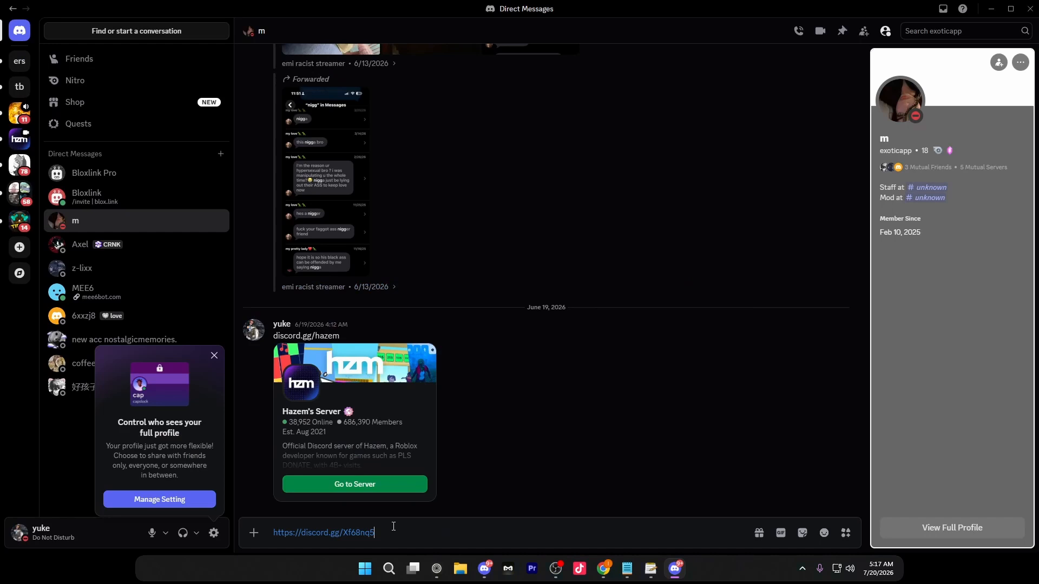
pyautogui.press('Return')
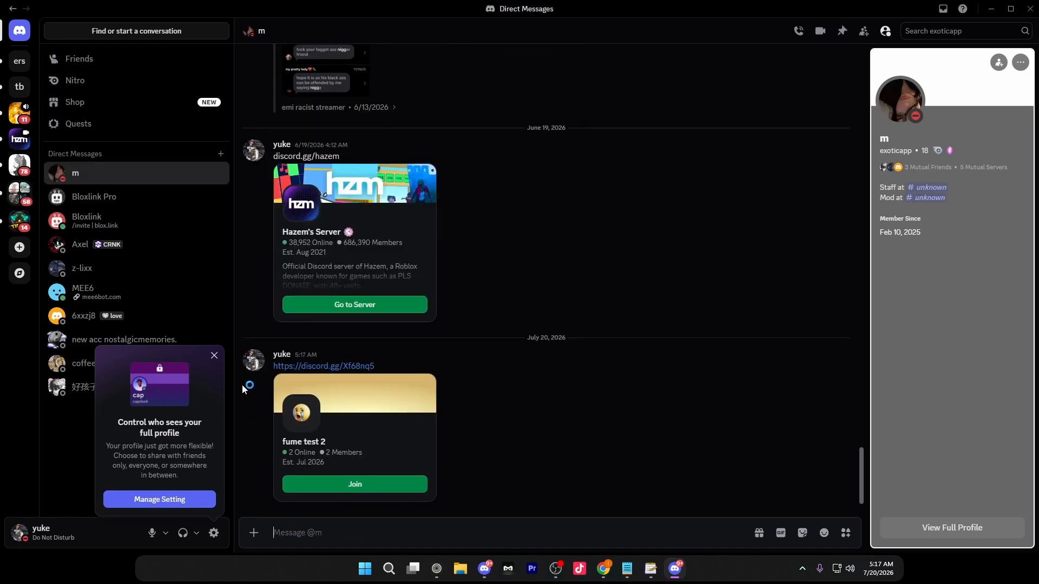
pyautogui.click(214, 356)
pyautogui.click(331, 484)
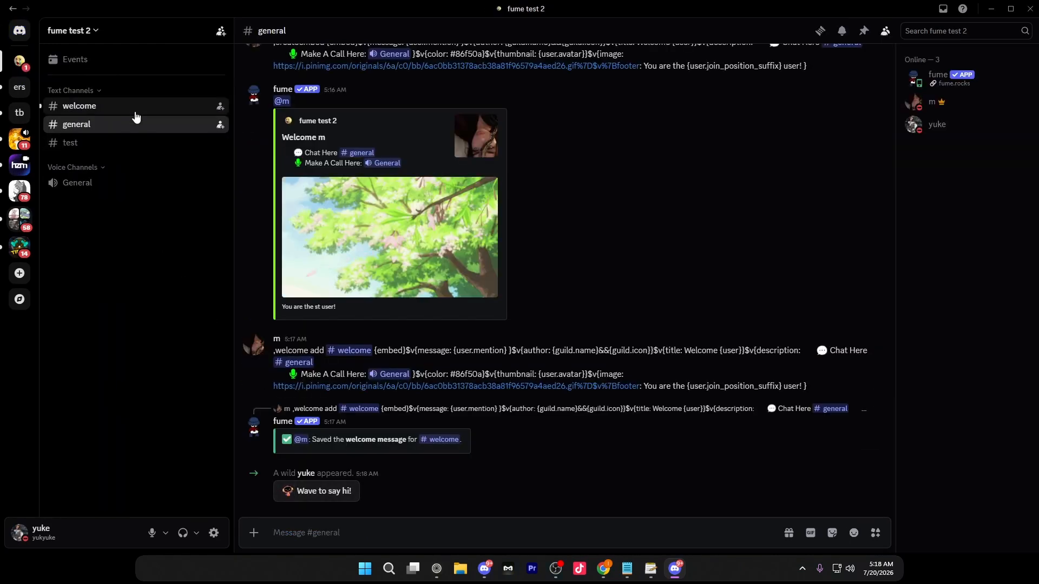
# - Open the #welcome channel and compare the welcome embed's name and avatar with the second account's profile
pyautogui.click(136, 106)
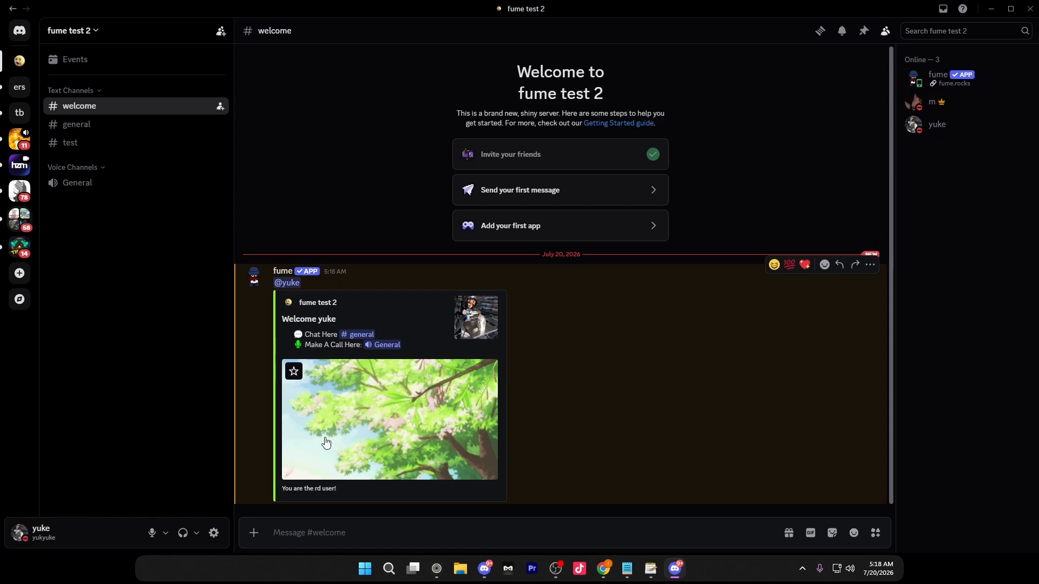
pyautogui.moveTo(288, 321); pyautogui.dragTo(349, 327)
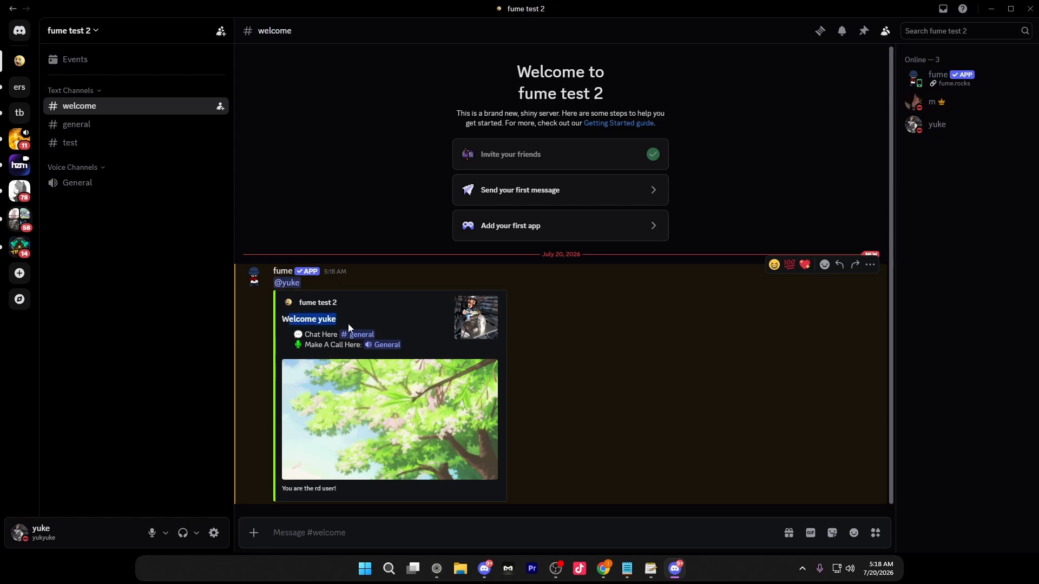
pyautogui.click(87, 530)
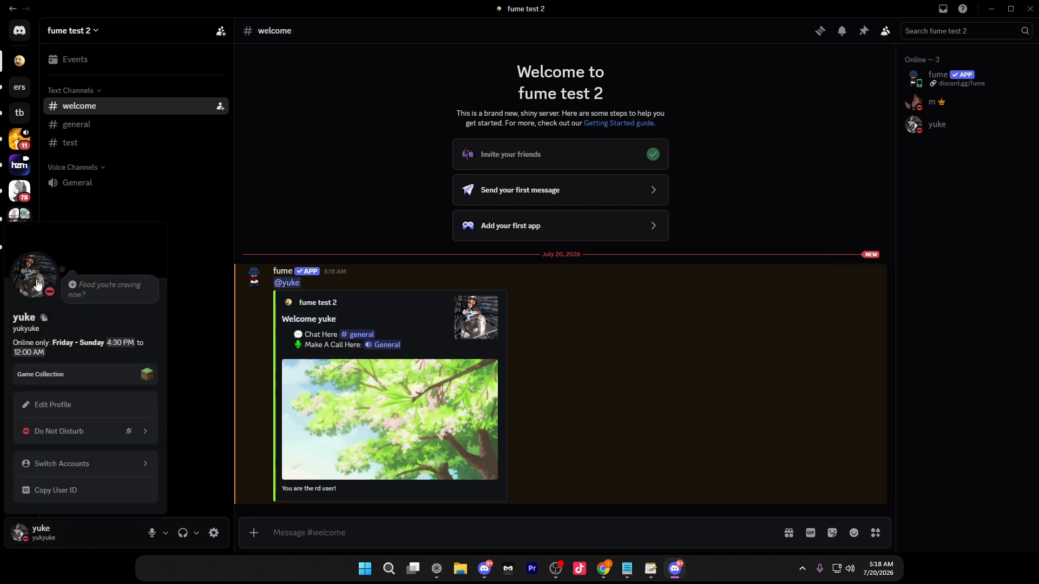
pyautogui.click(343, 326)
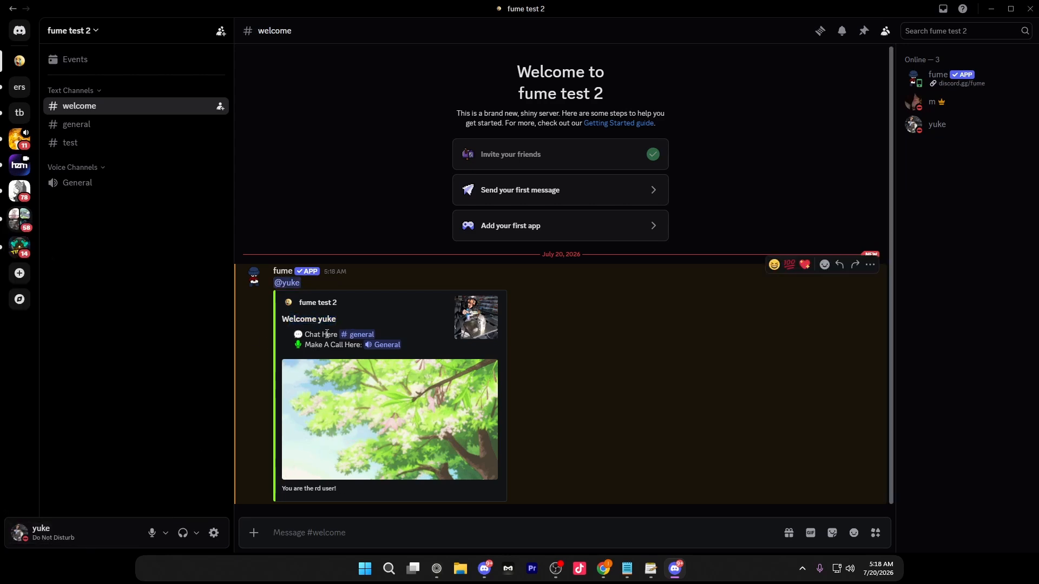
# - Test the welcome embed's #general and General voice channel links, leaving the voice call at the end
pyautogui.click(357, 334)
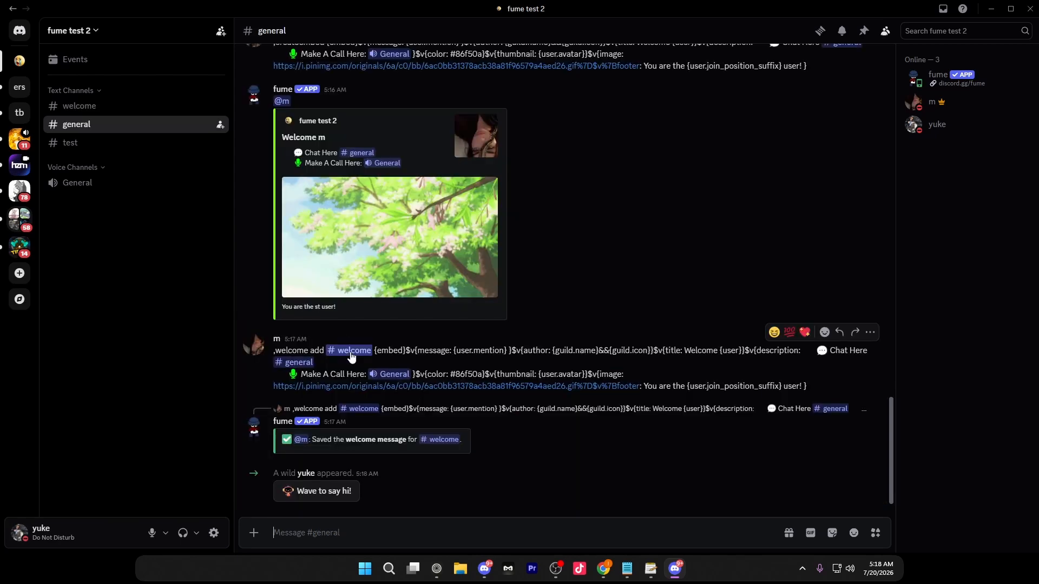
pyautogui.click(119, 118)
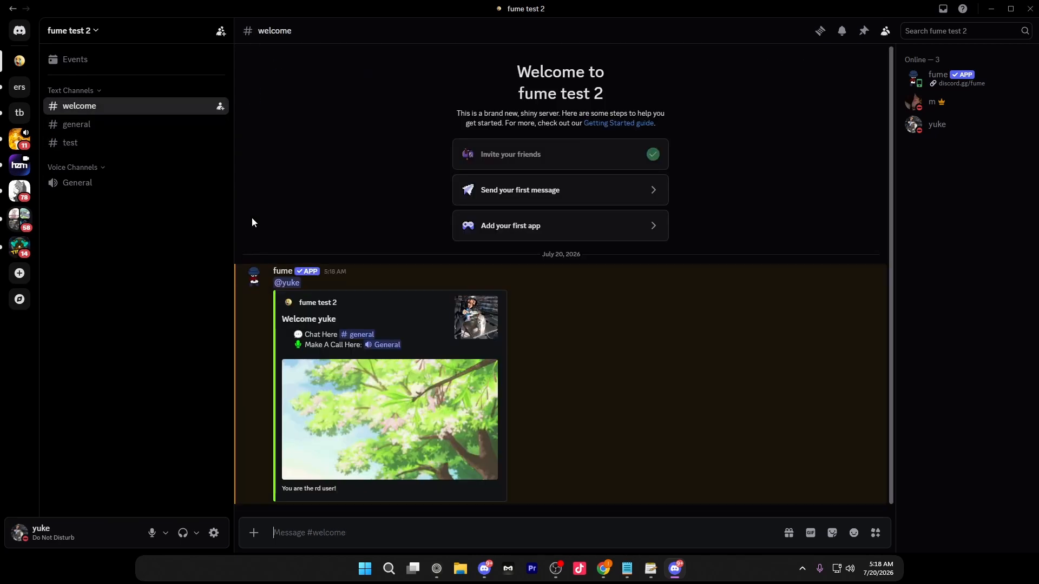
pyautogui.click(385, 347)
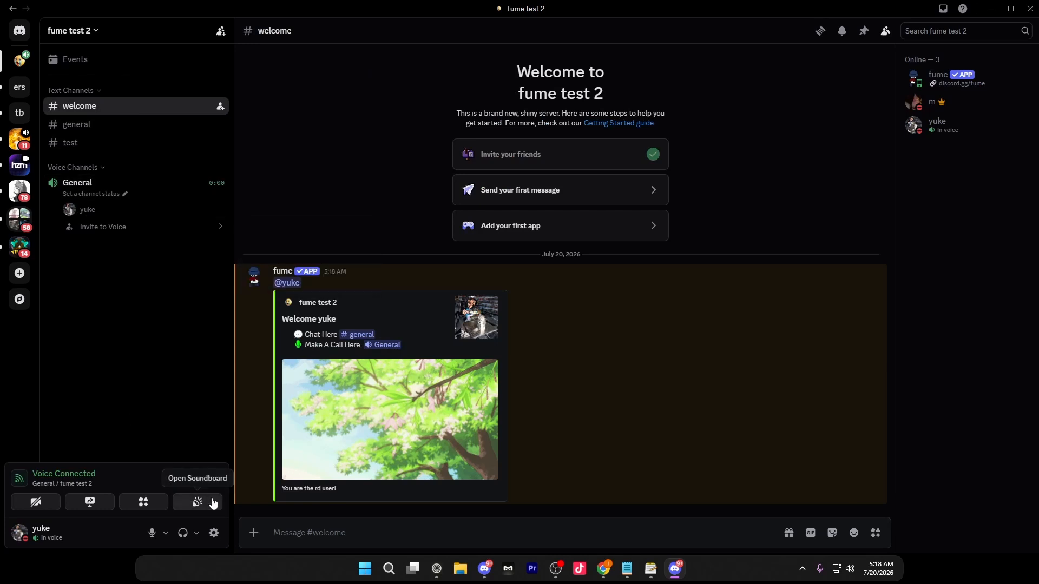
pyautogui.click(219, 475)
# - Switch to the main account's Discord window and open the embeds forum in the fume server
pyautogui.click(484, 568)
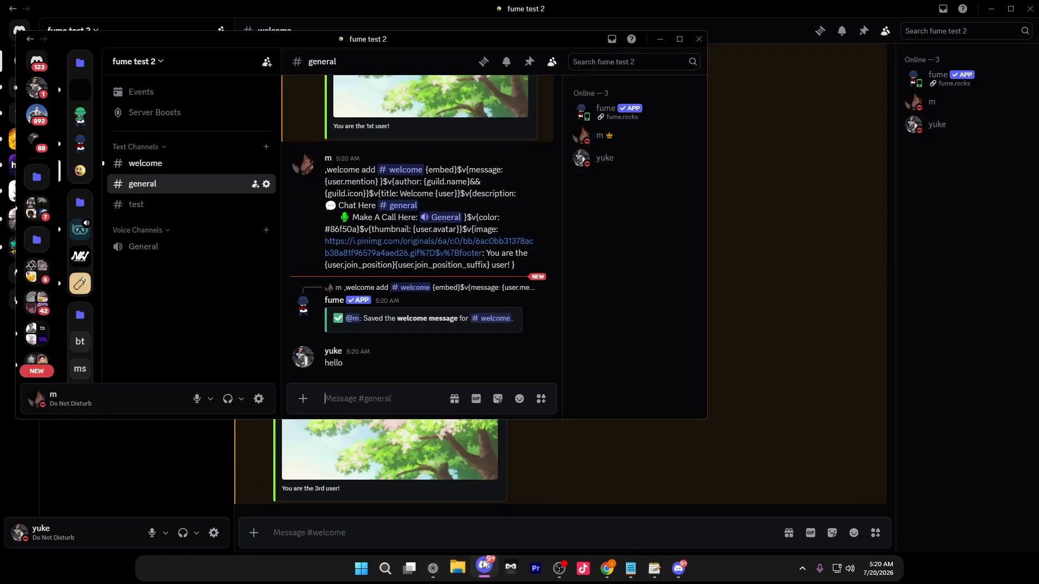
pyautogui.moveTo(204, 47); pyautogui.dragTo(334, 71)
pyautogui.click(215, 169)
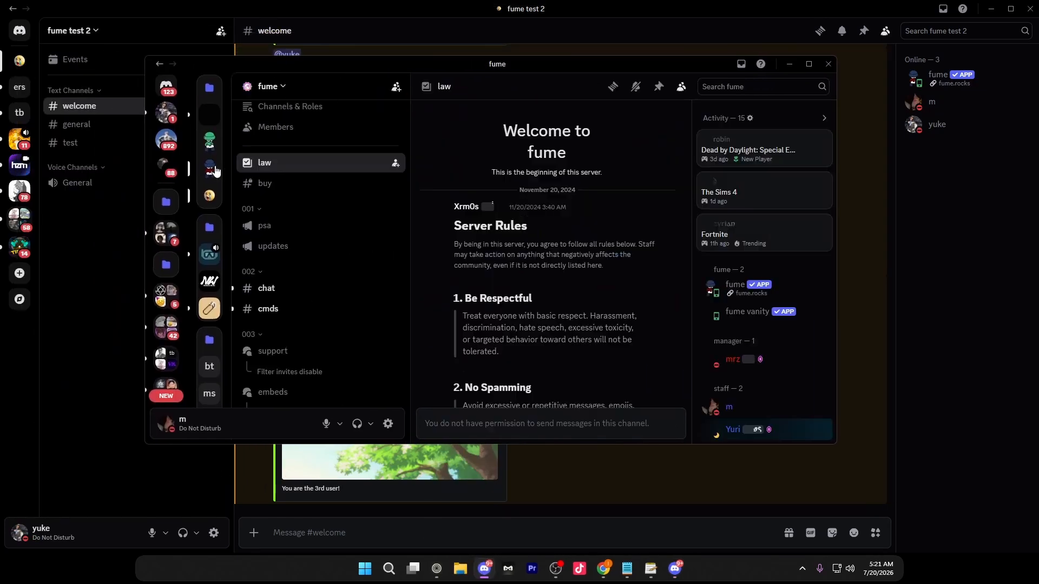
pyautogui.scroll(-2, 336, 227)
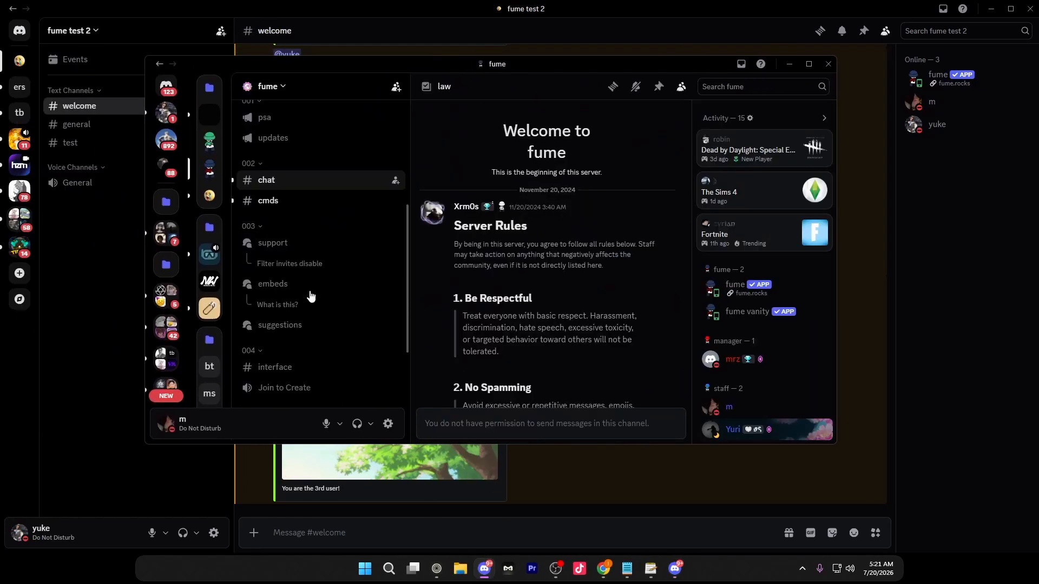
pyautogui.click(277, 293)
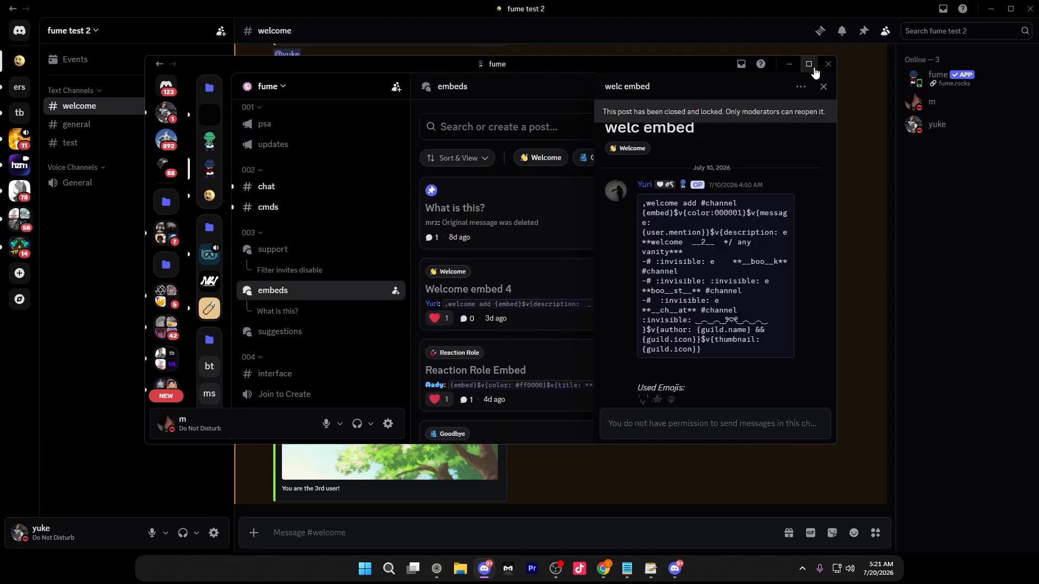
# - Maximize the Discord window and examine the preview images in the welc embed and Goodbye embed 2 posts
pyautogui.click(809, 65)
pyautogui.click(703, 233)
pyautogui.click(544, 507)
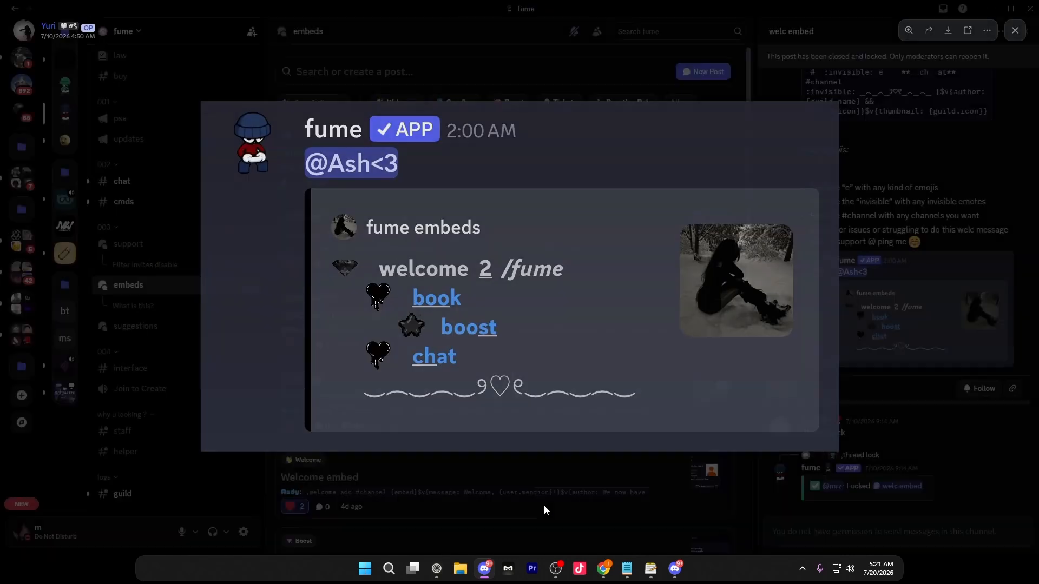
pyautogui.click(584, 403)
pyautogui.click(853, 431)
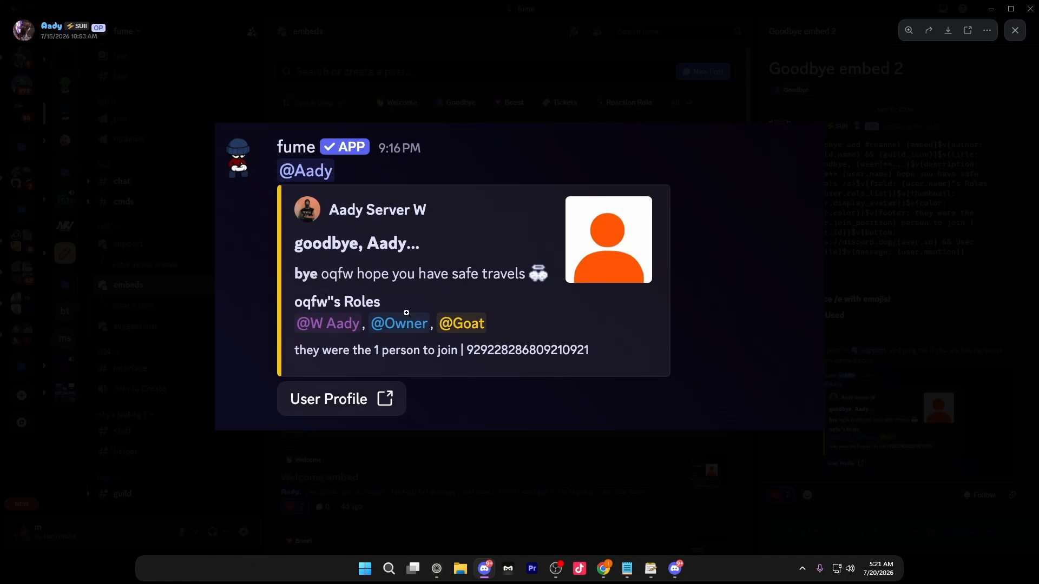
pyautogui.press('Escape')
# - Examine the Simple Welcome Embed and Welcome embed 4 posts with their preview images, and close the main Discord window
pyautogui.click(410, 318)
pyautogui.click(899, 386)
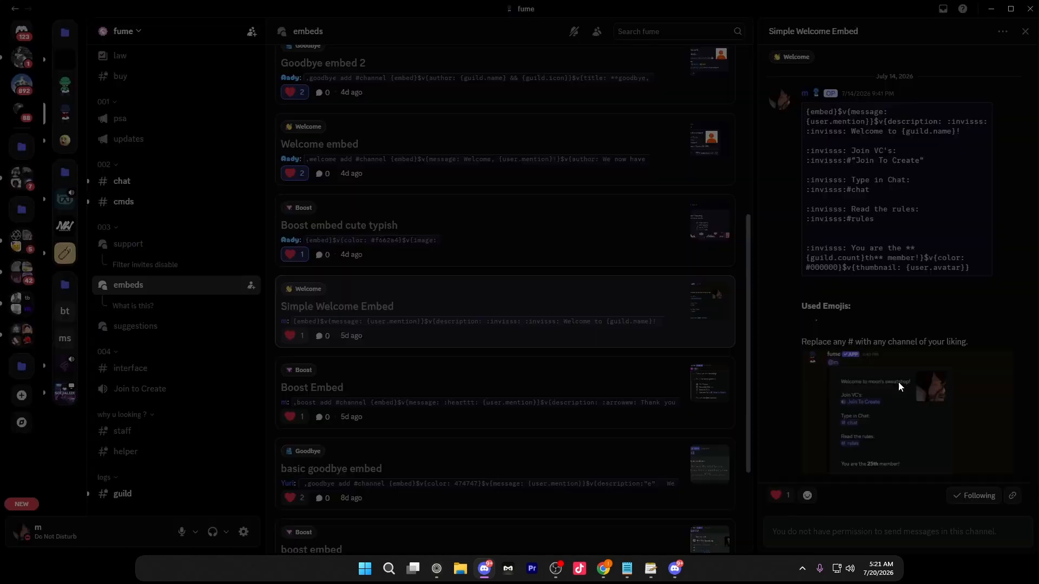
pyautogui.press('Escape')
pyautogui.scroll(5, 401, 255)
pyautogui.click(402, 182)
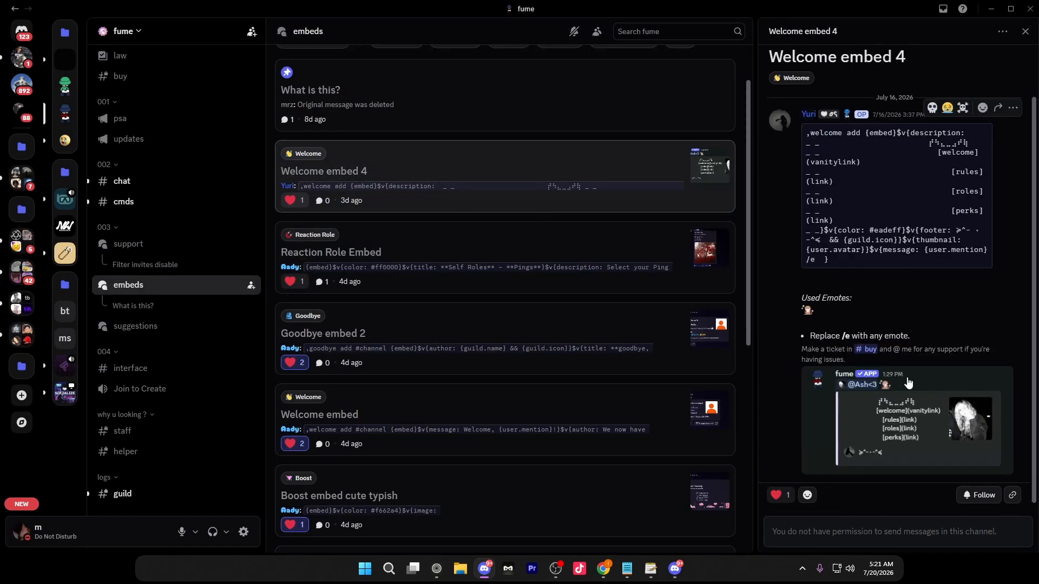
pyautogui.click(907, 383)
pyautogui.press('Escape')
pyautogui.scroll(3, 222, 200)
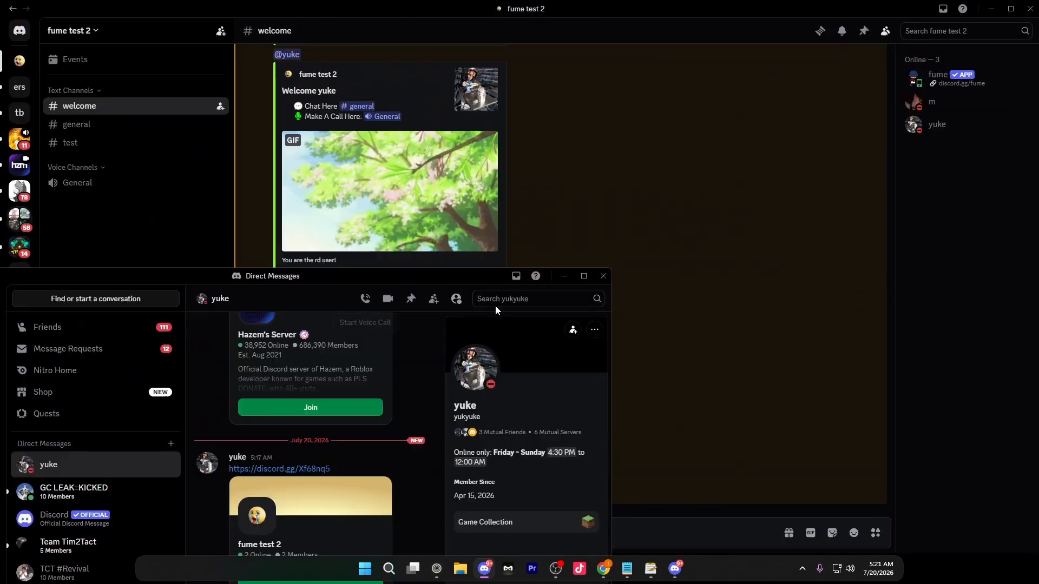
pyautogui.click(602, 276)
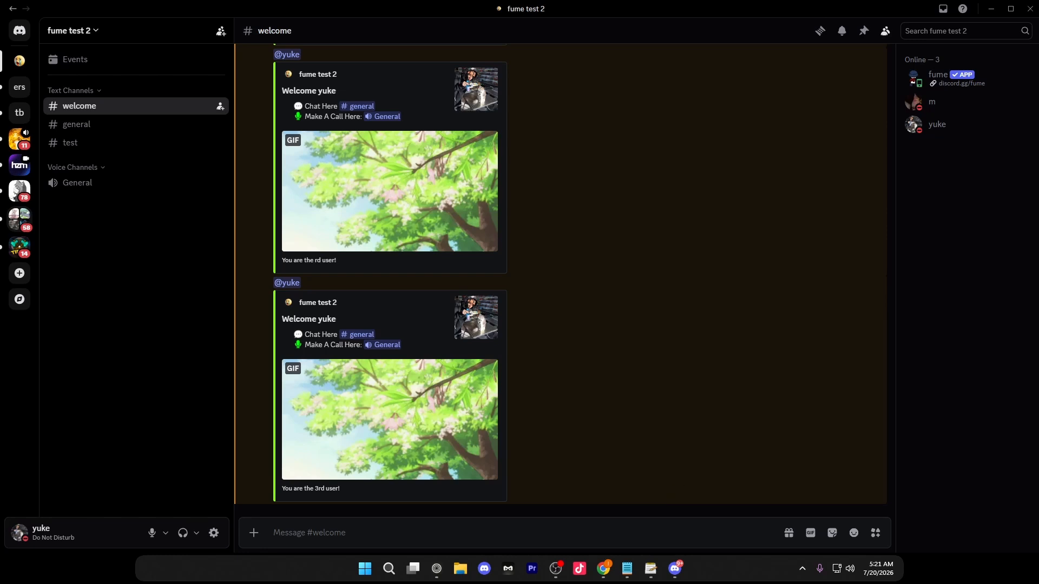
pyautogui.hotkey('alt', 'Tab')
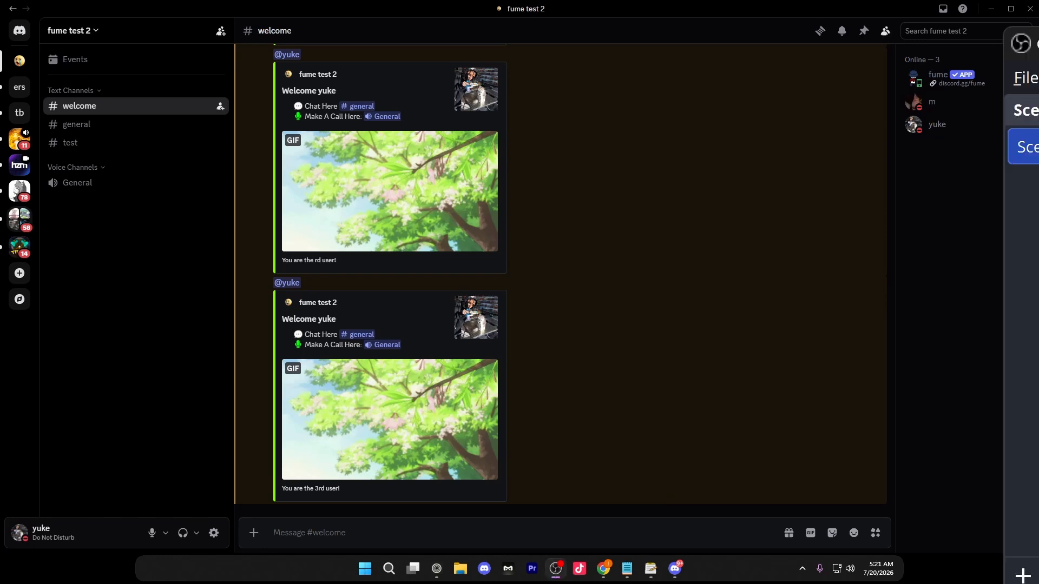